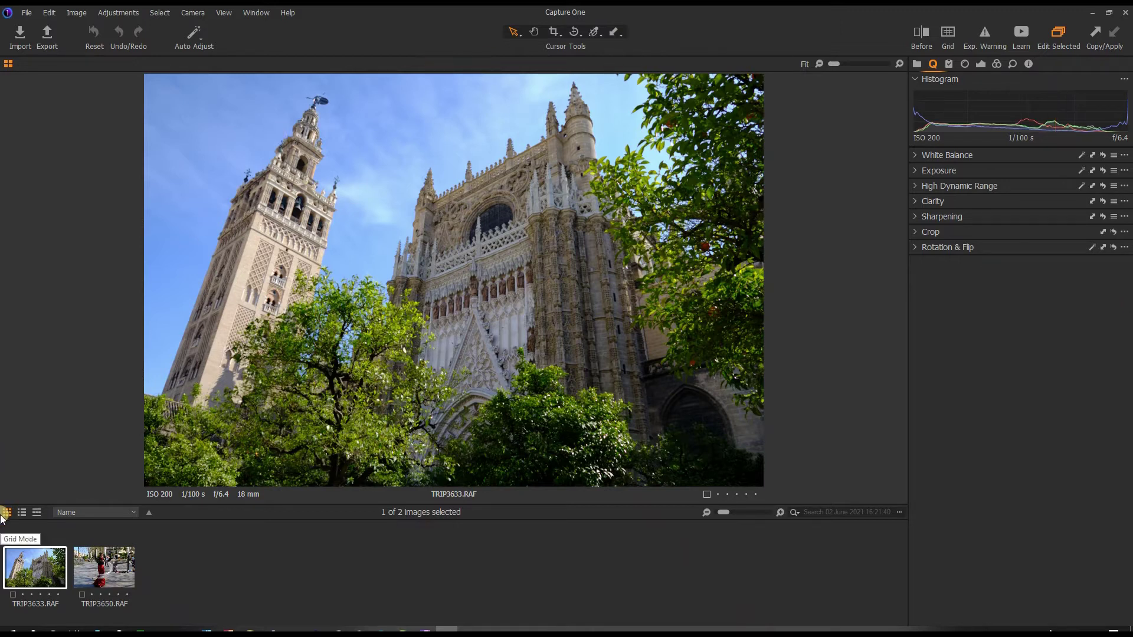
click(126, 582)
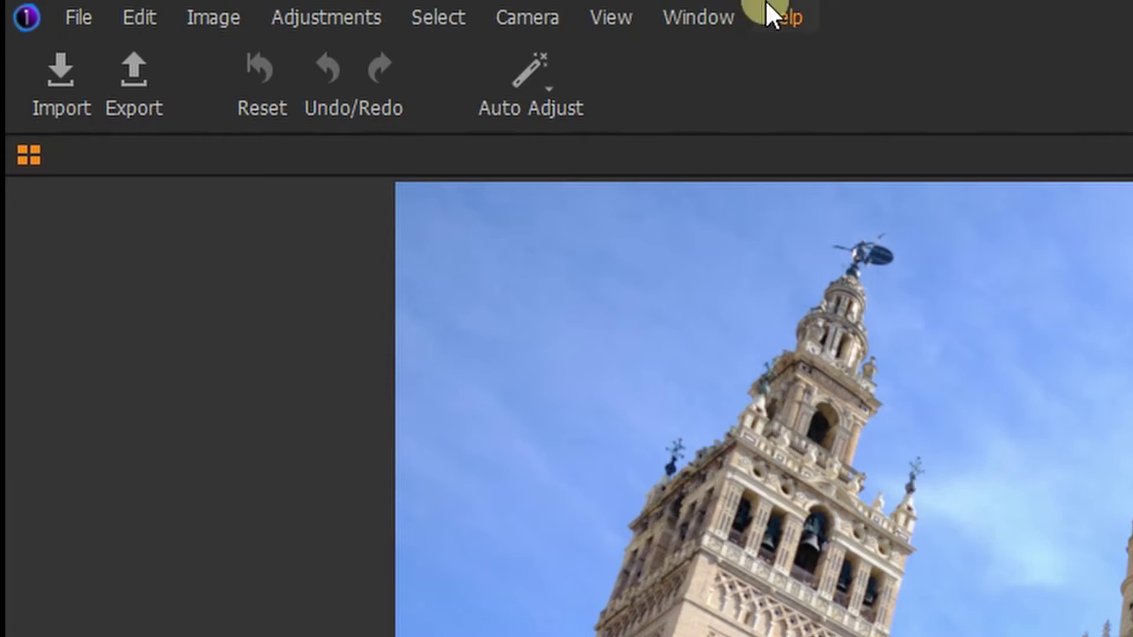
click(127, 22)
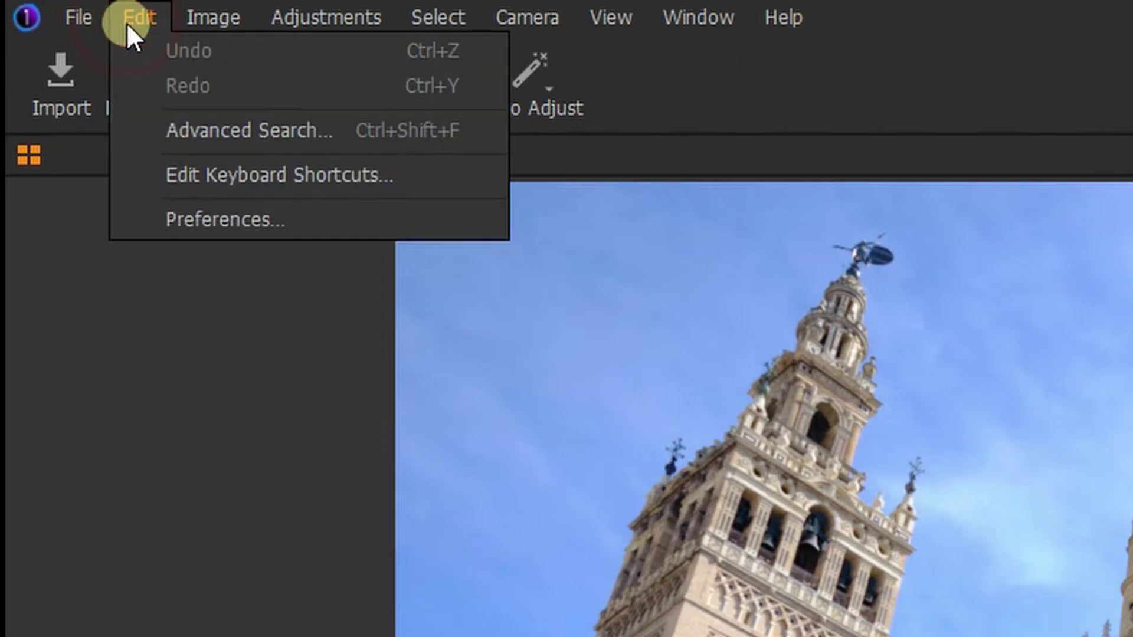
click(183, 221)
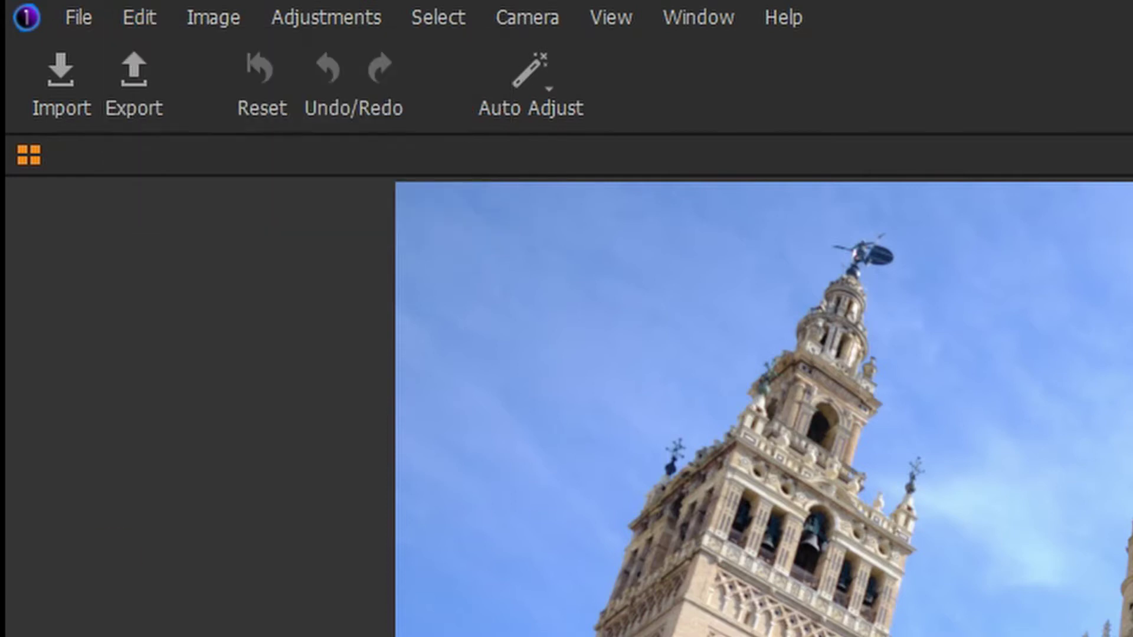
click(64, 76)
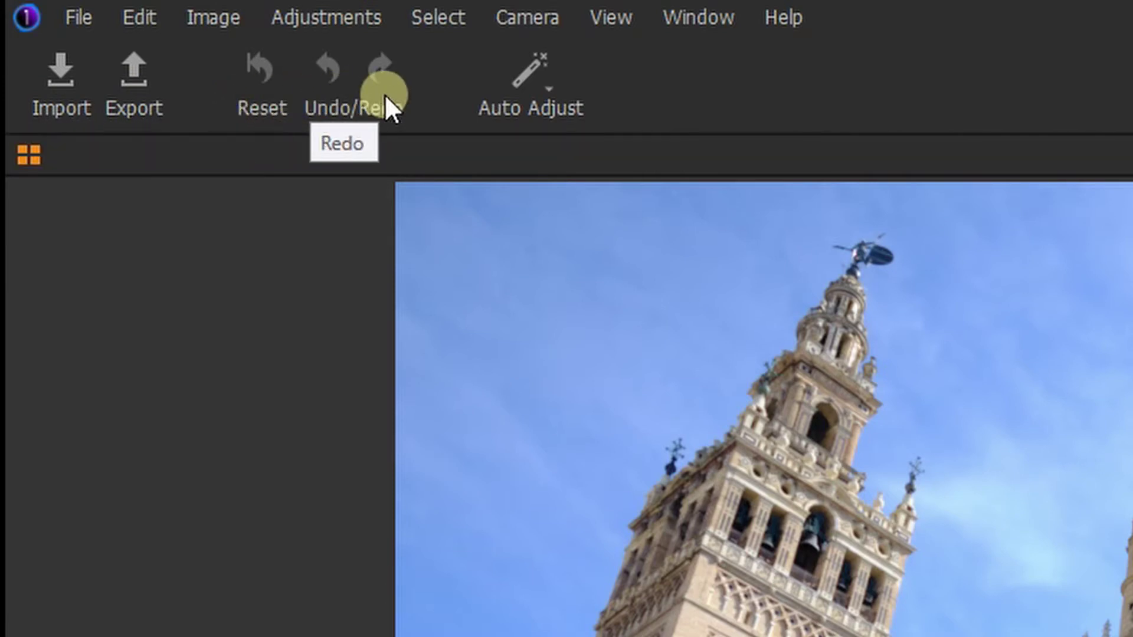
click(140, 9)
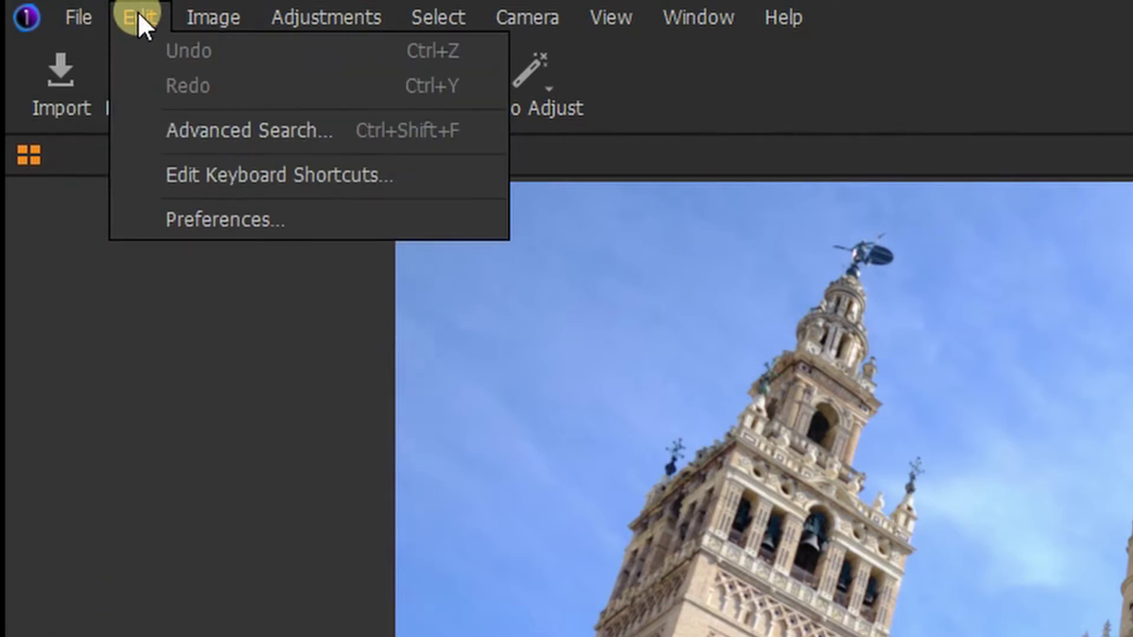
click(115, 481)
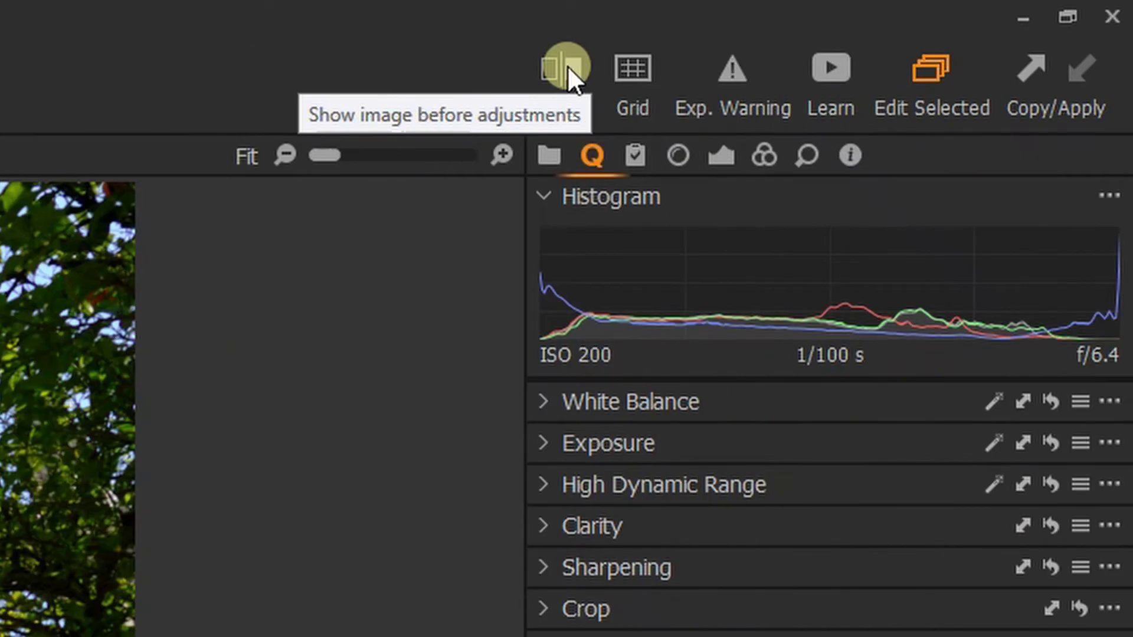
- Turn on the exposure warning to examine the overexposed areas of the cathedral photo, and turn it off again
click(647, 69)
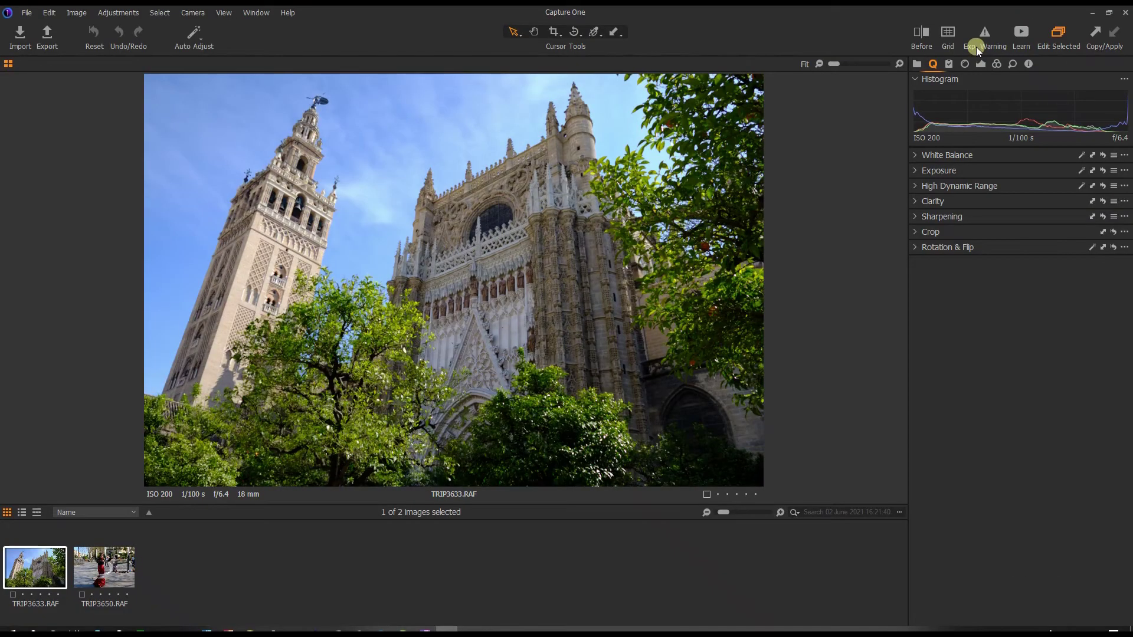
click(981, 37)
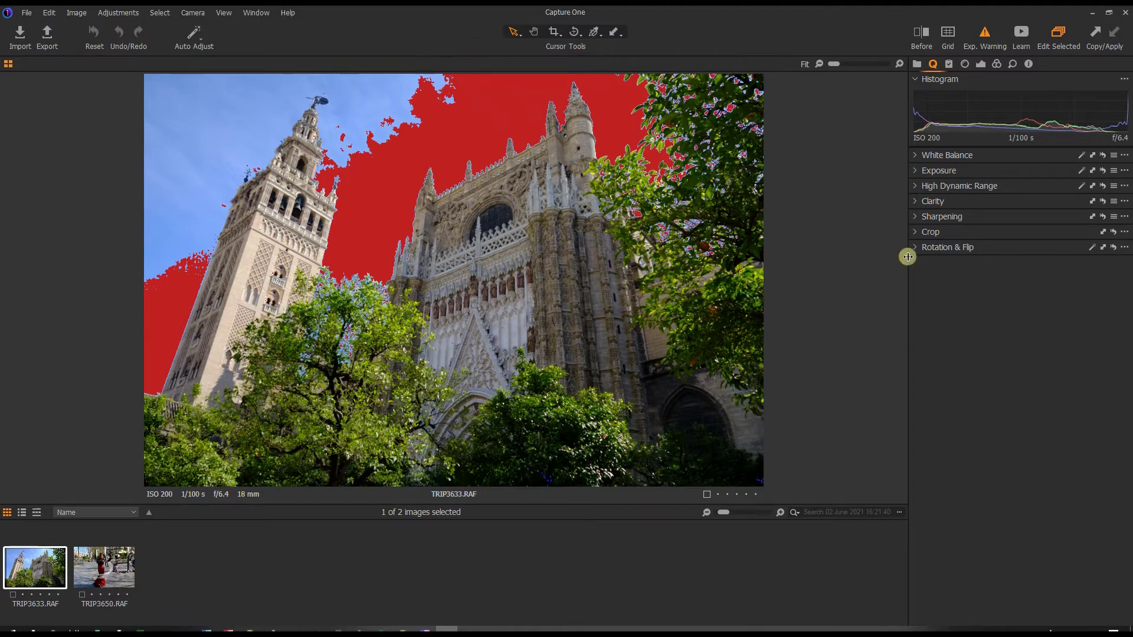
click(979, 39)
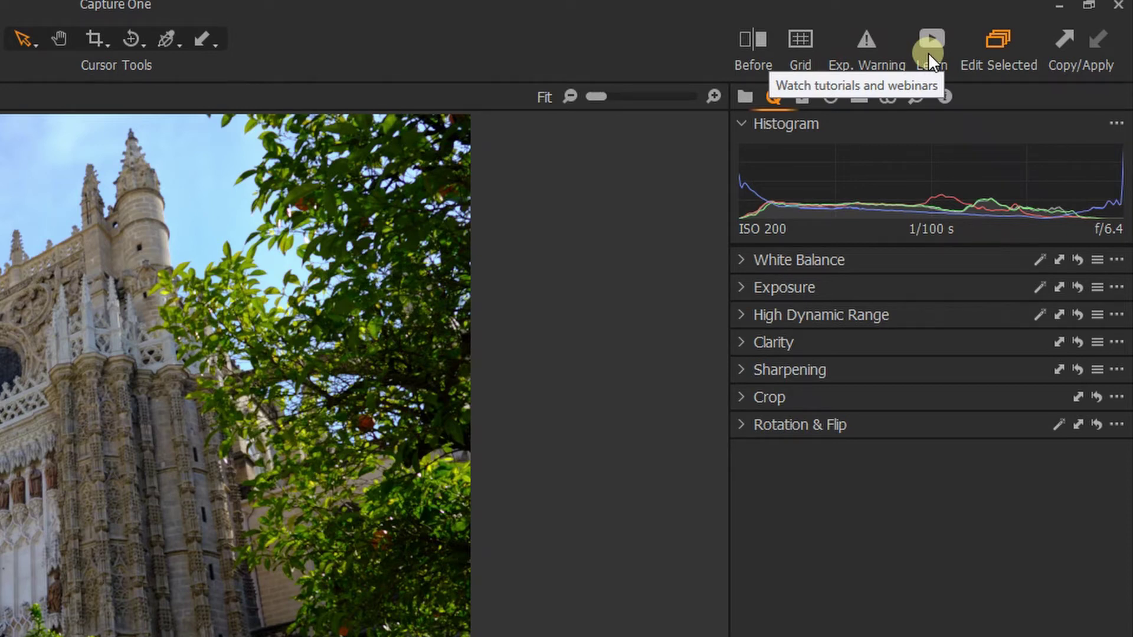
- Open the Learn window to view its tutorials, and close it
click(929, 52)
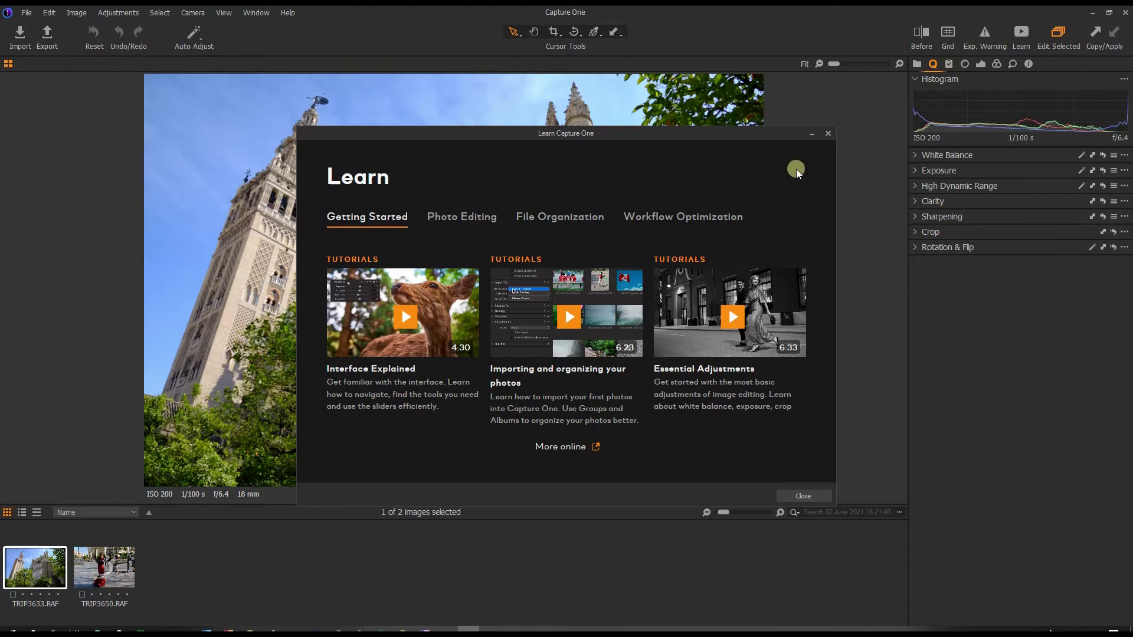
click(828, 136)
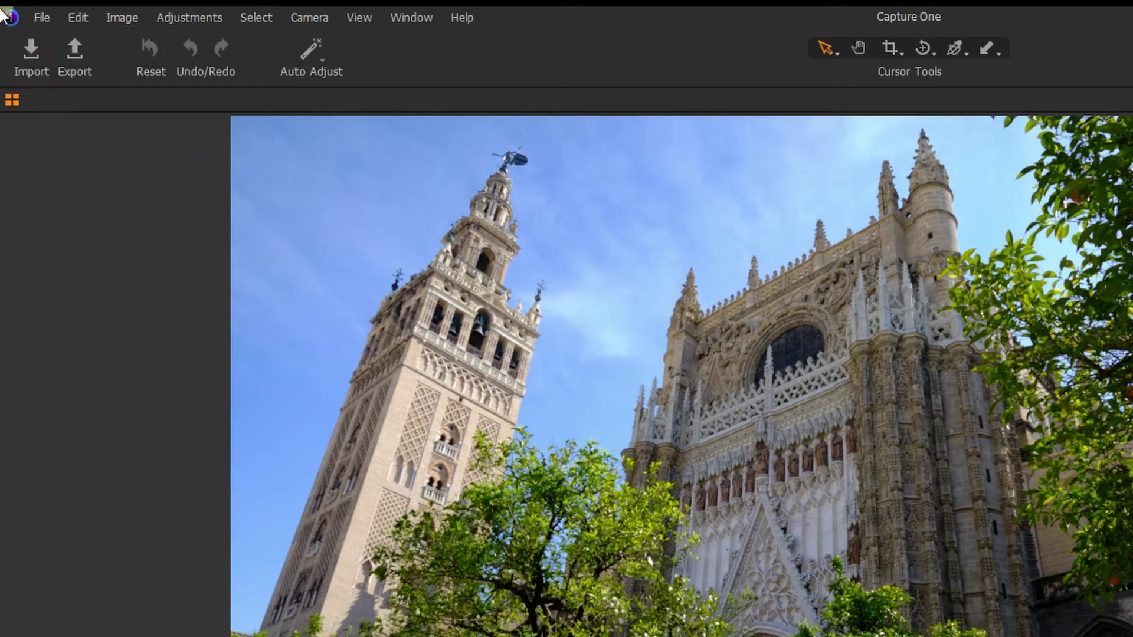
- Load Capture0004-279-2.jpg from the Desktop's Social Media folder for import review
click(34, 52)
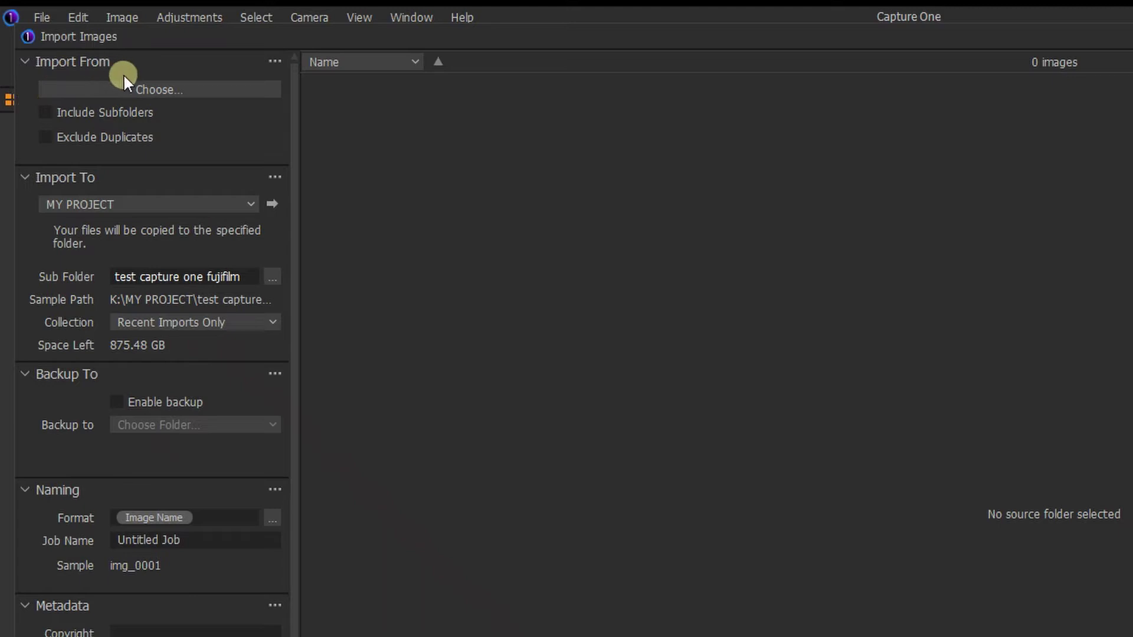
click(143, 88)
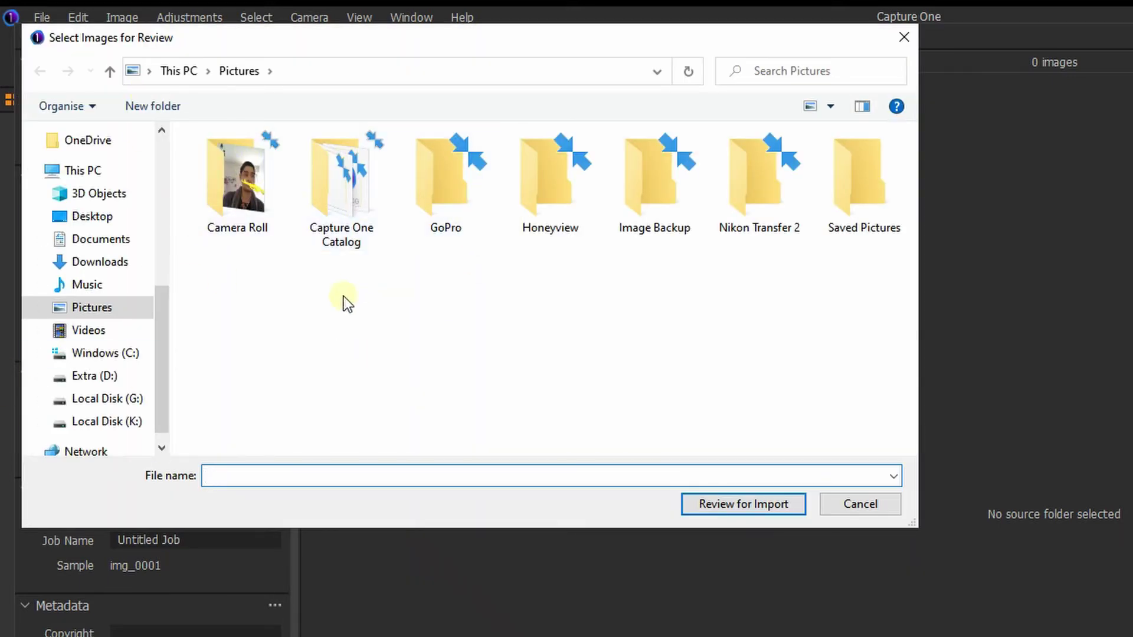
click(93, 216)
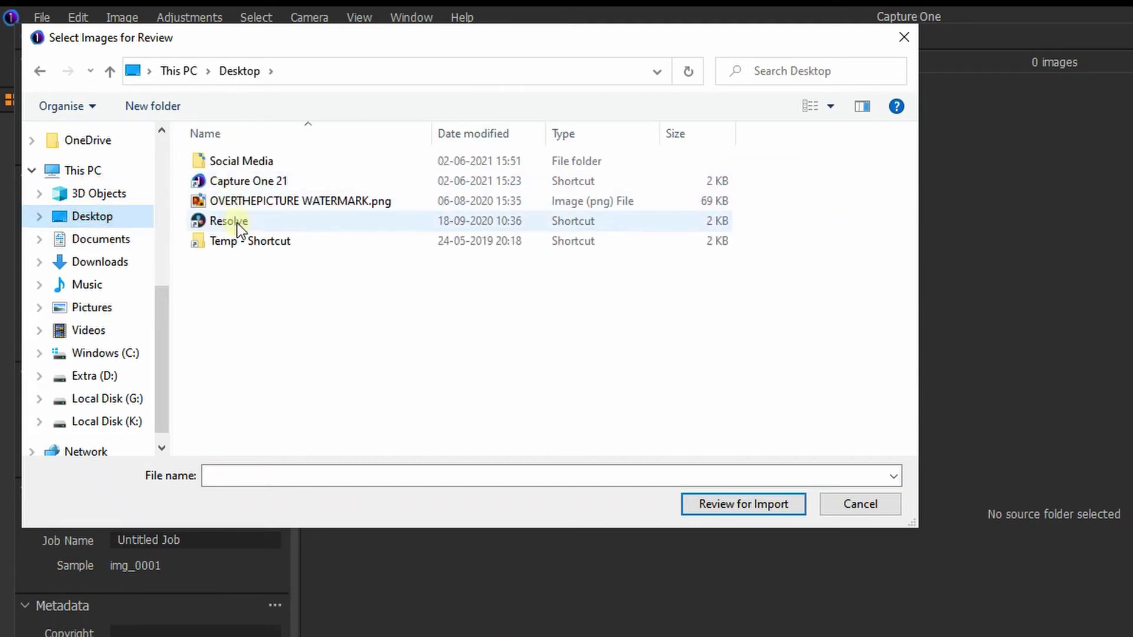
double_click(223, 162)
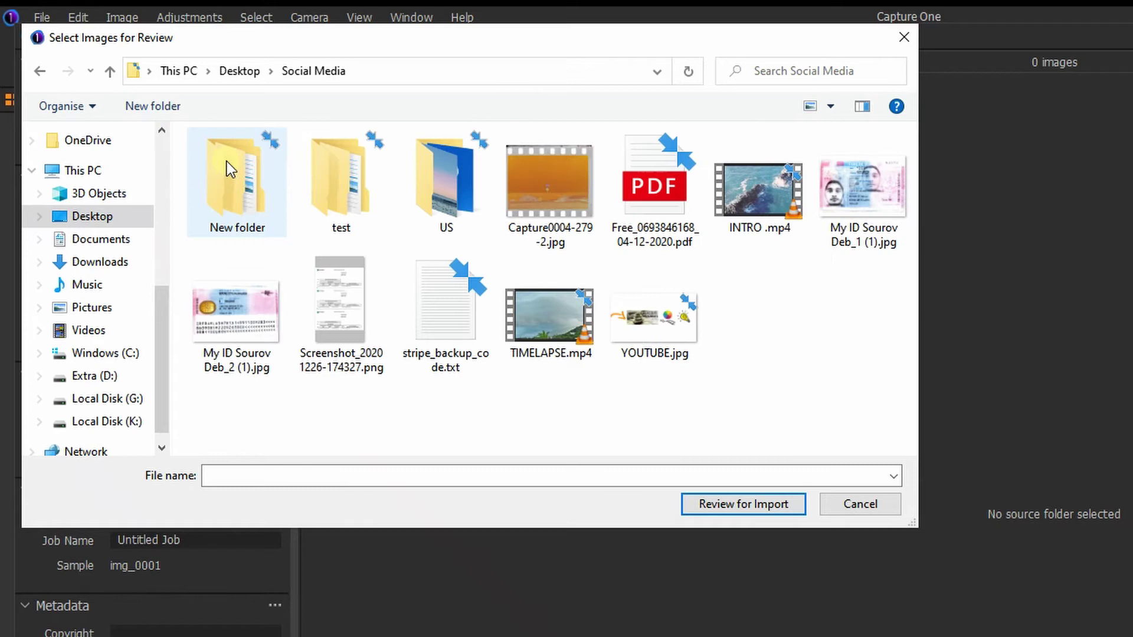
click(533, 199)
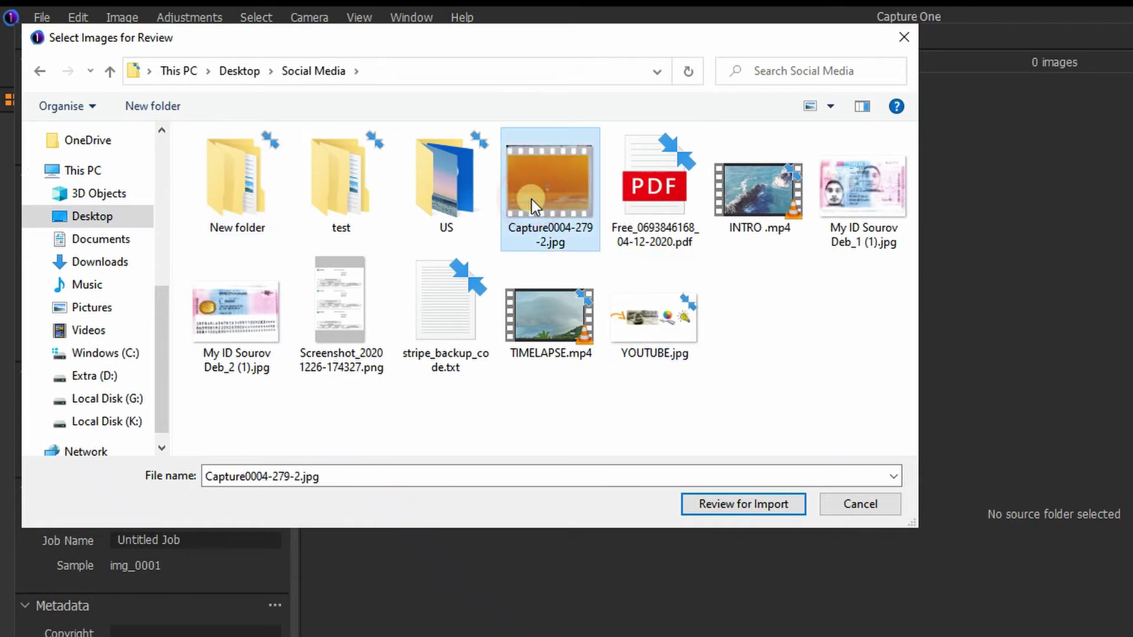
click(713, 505)
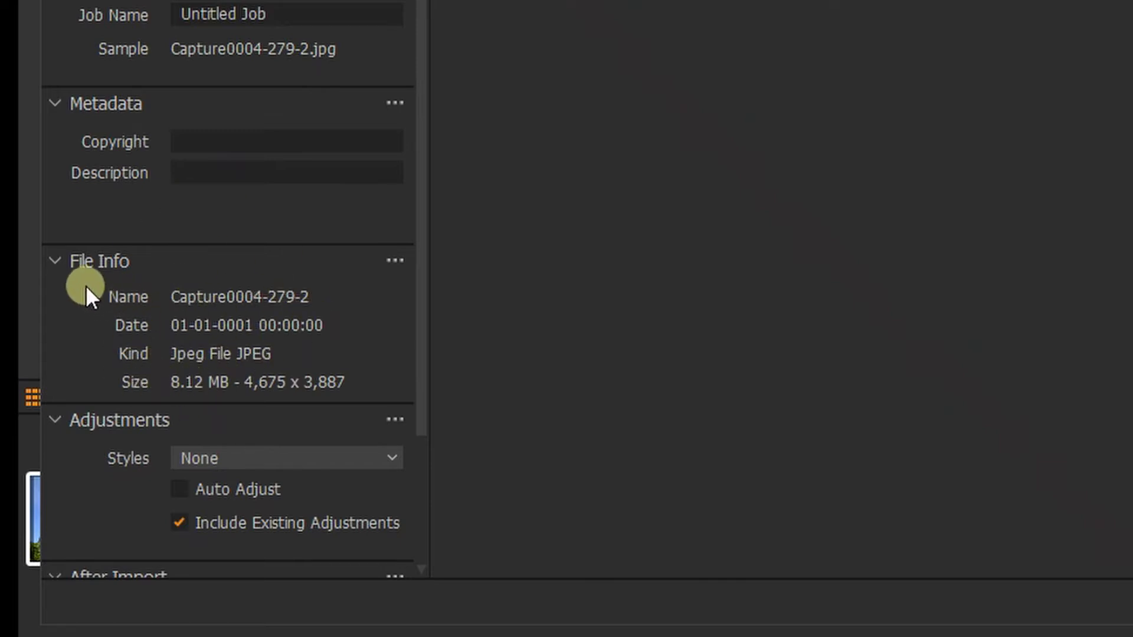
- Examine the custom styles available in the import adjustments, and close the import window without importing
drag(426, 338, 433, 548)
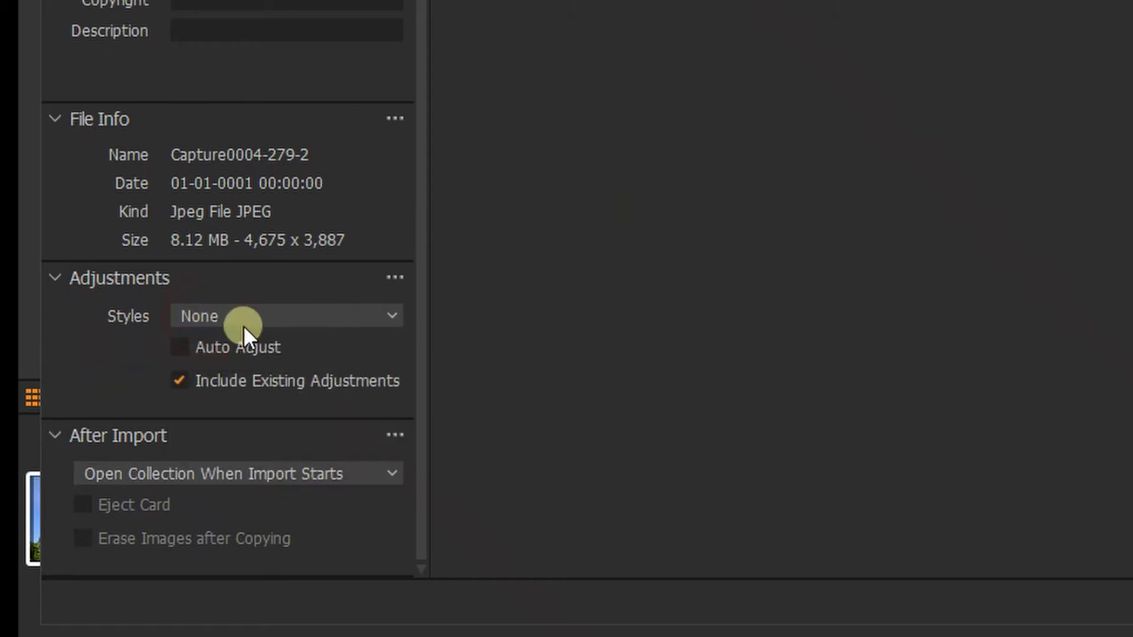
click(363, 318)
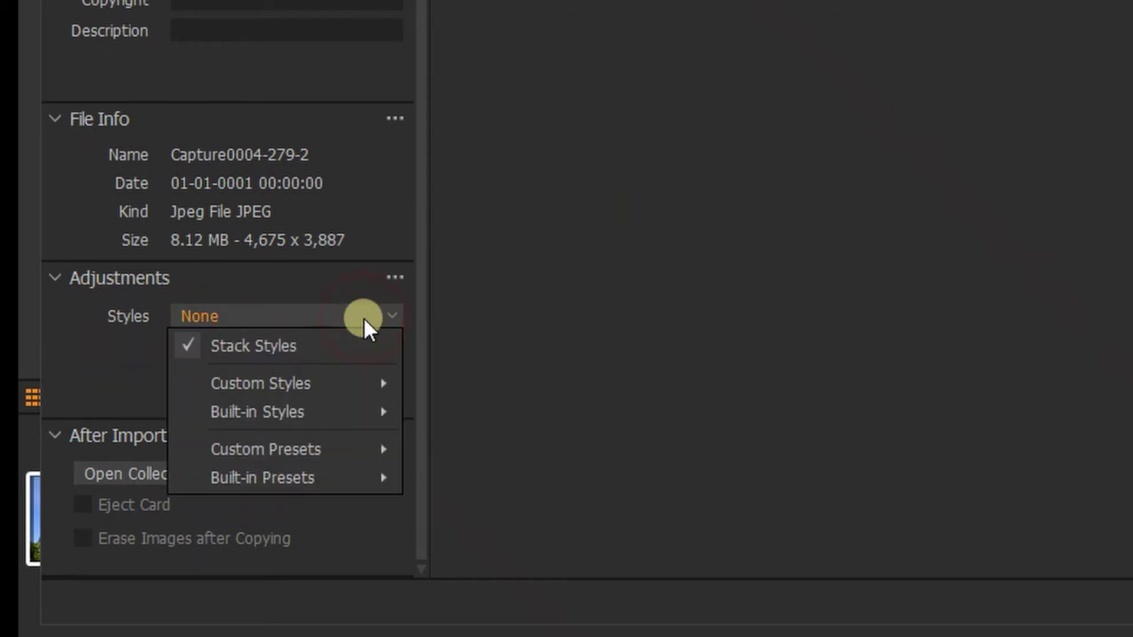
mouse_move(317, 392)
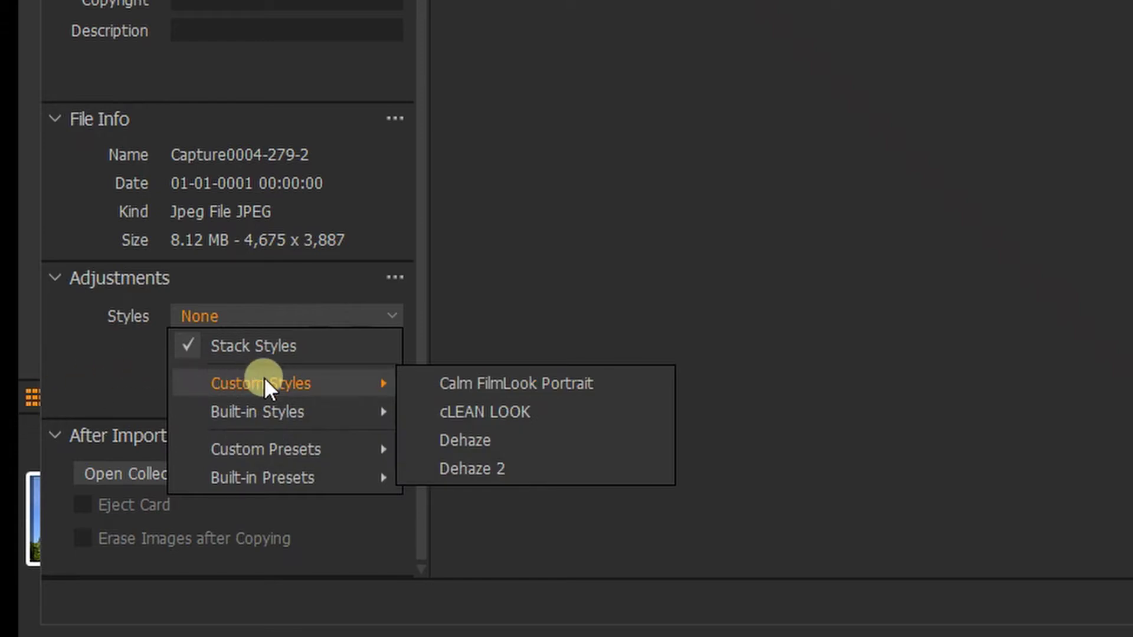
click(81, 358)
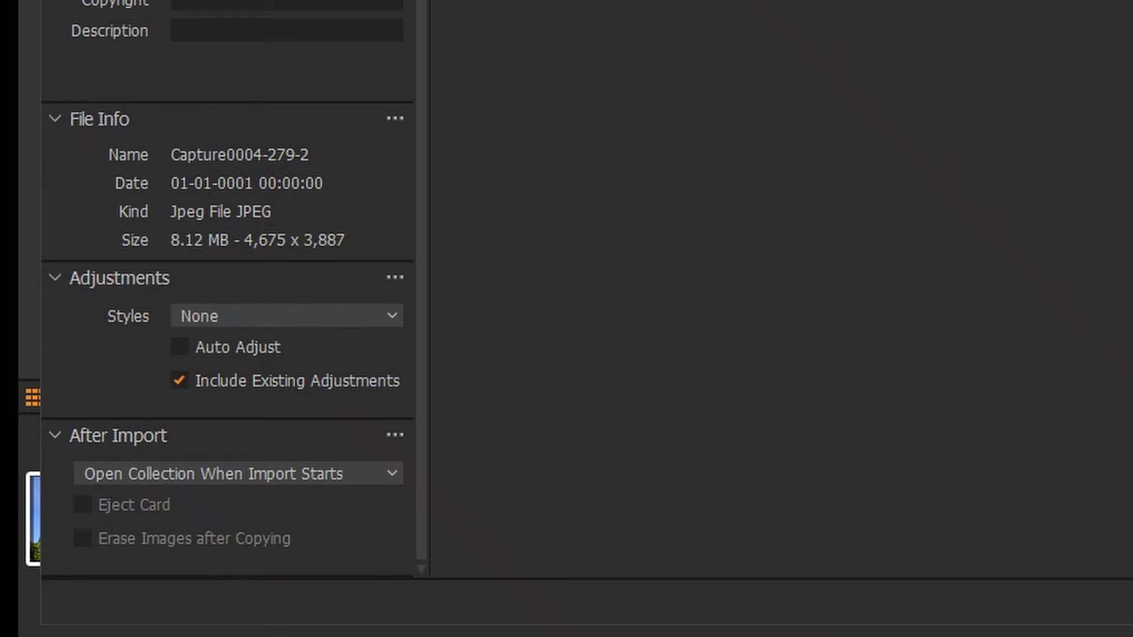
key(Escape)
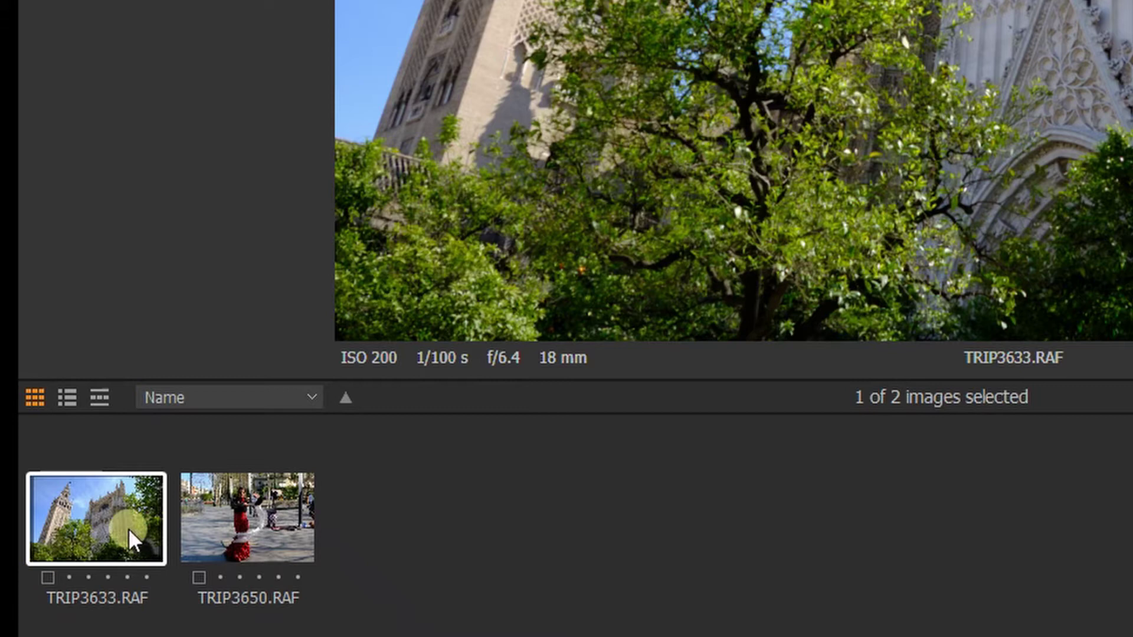
- View both photos in the browser, and preview its list and filmstrip modes before returning to grid mode
click(260, 501)
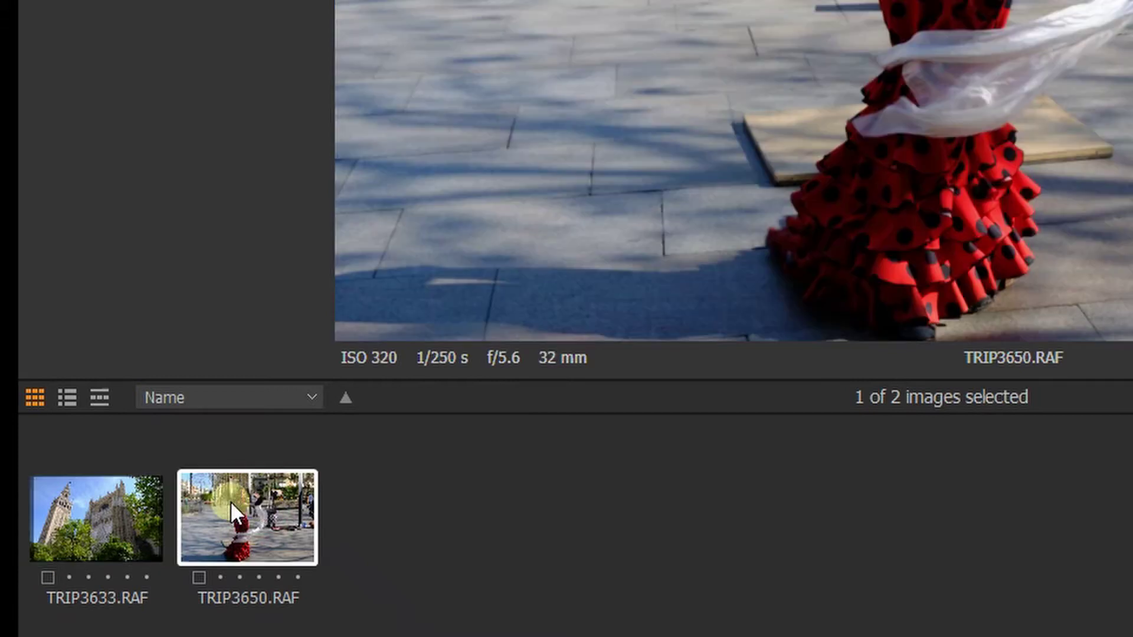
click(125, 512)
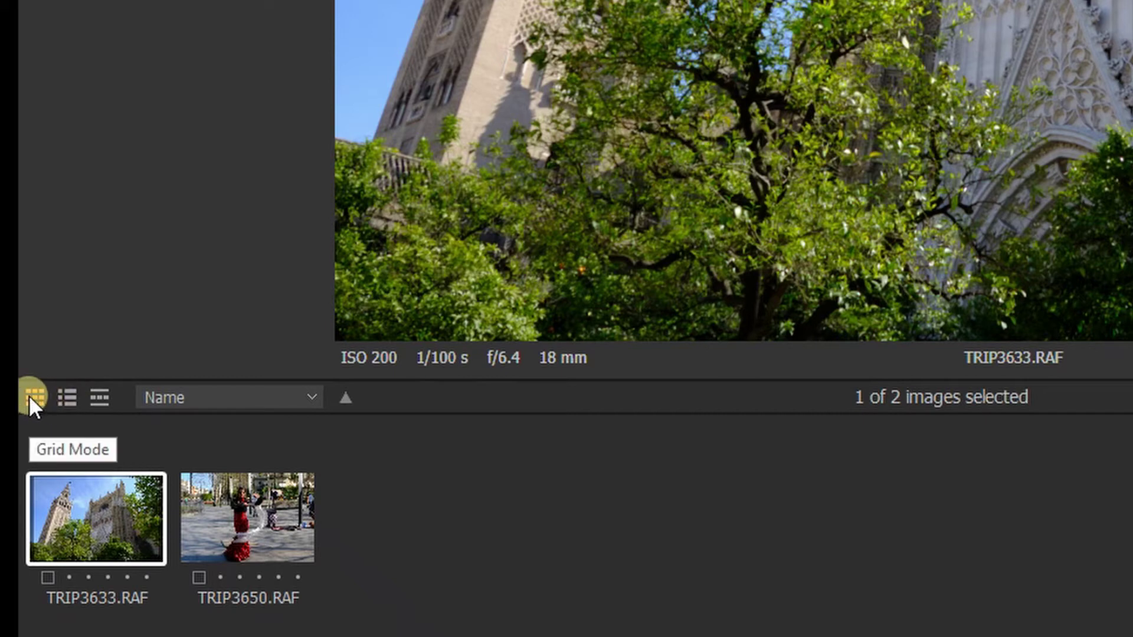
click(65, 397)
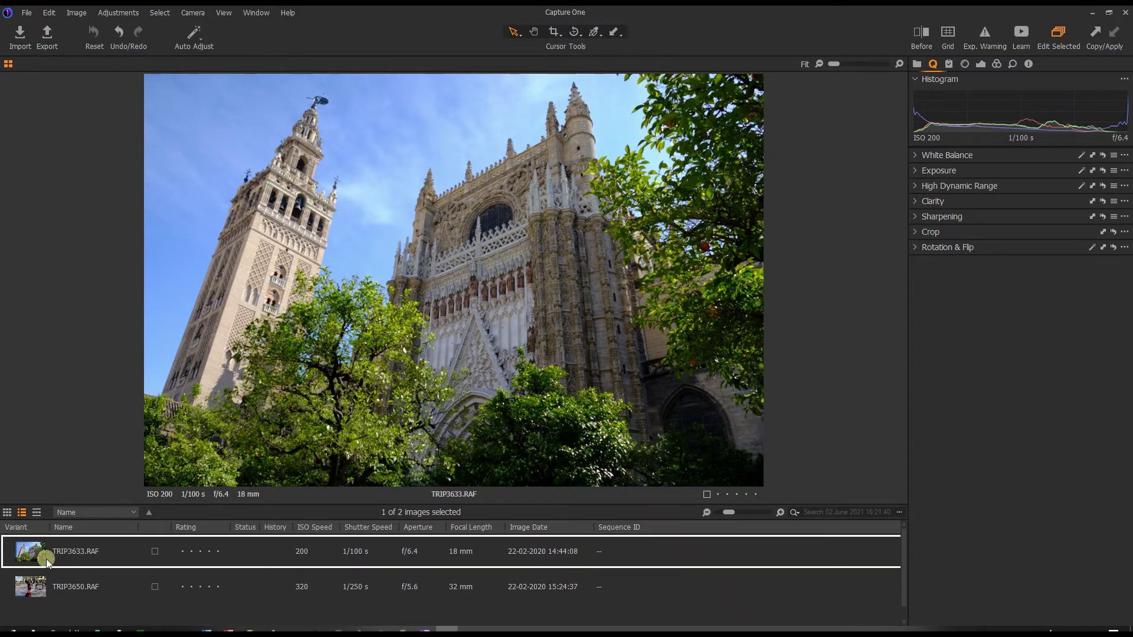
click(33, 516)
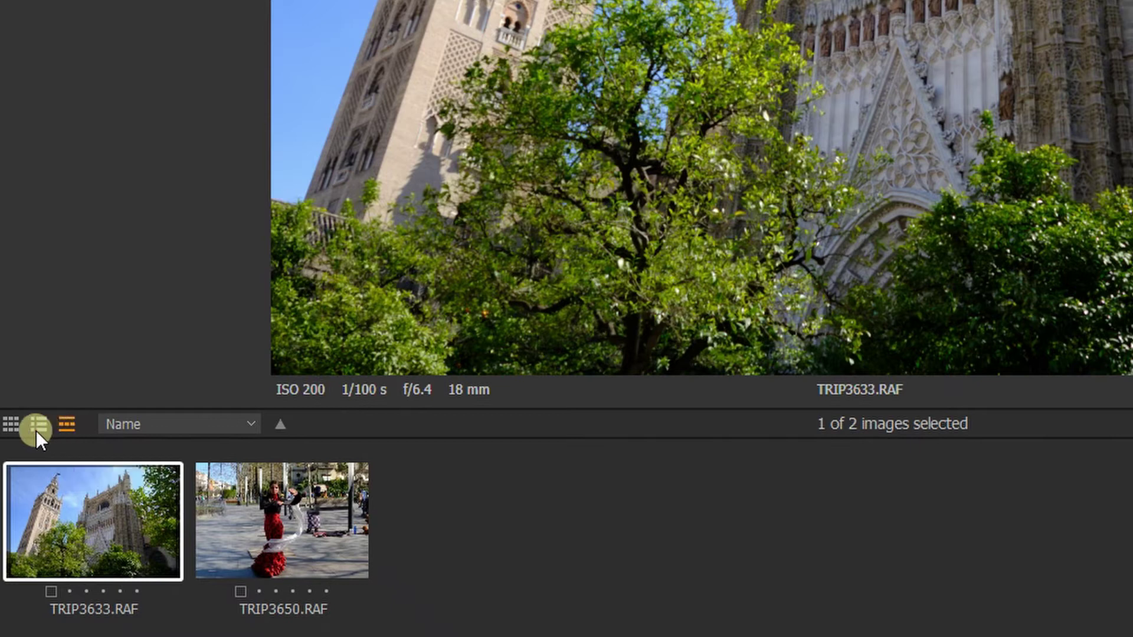
click(10, 424)
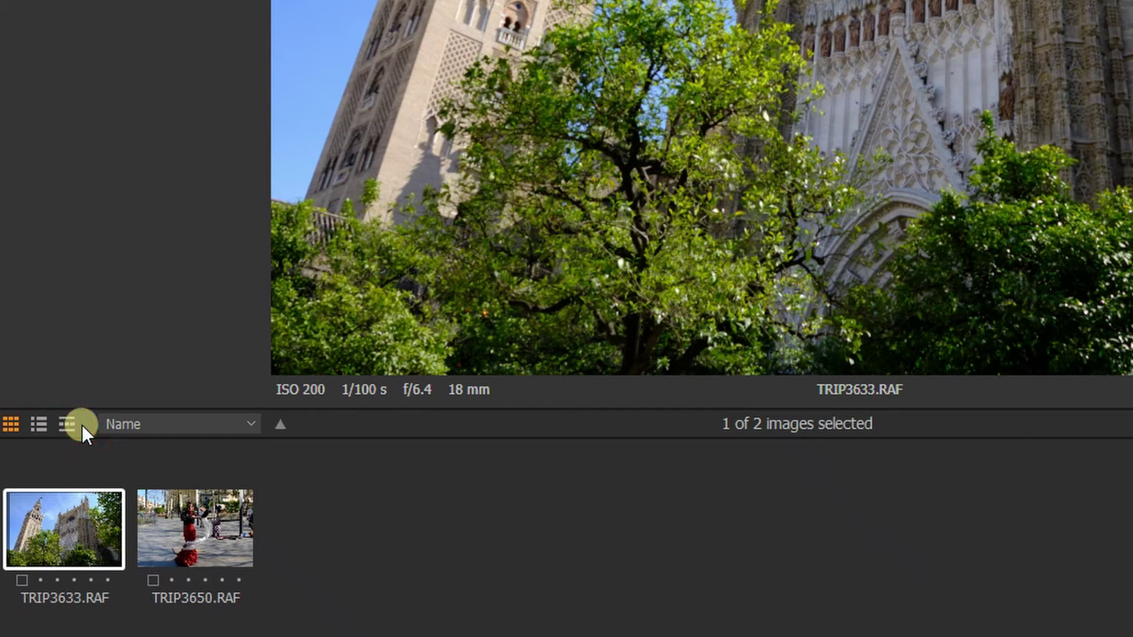
- Enlarge the browser area to show the photos in filmstrip mode, and reduce it to about half the window height
click(726, 407)
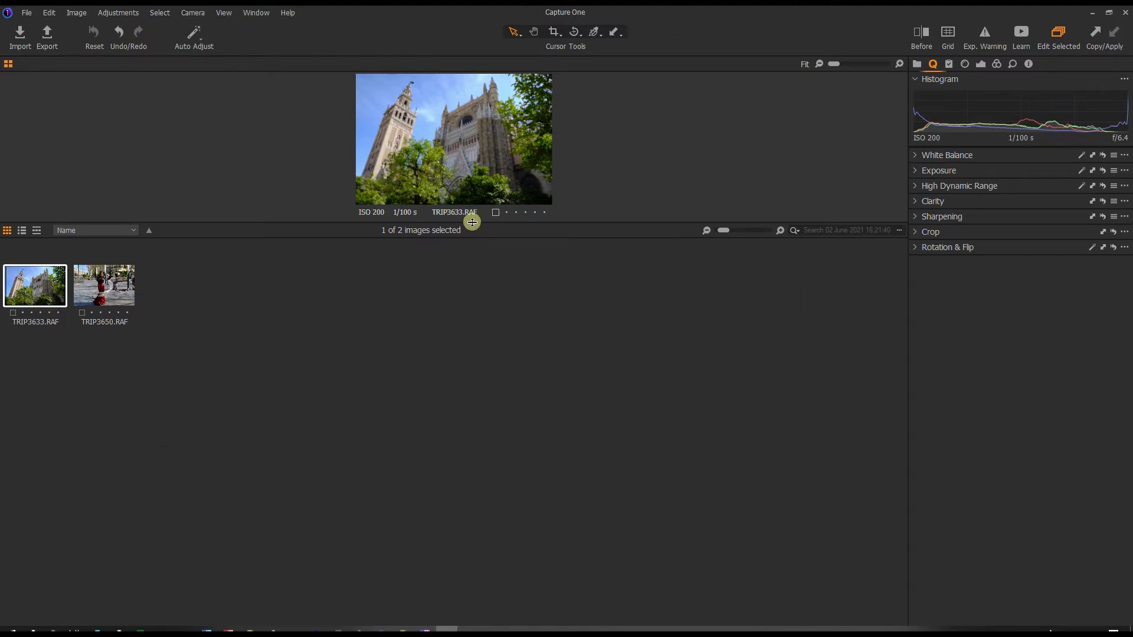
click(36, 231)
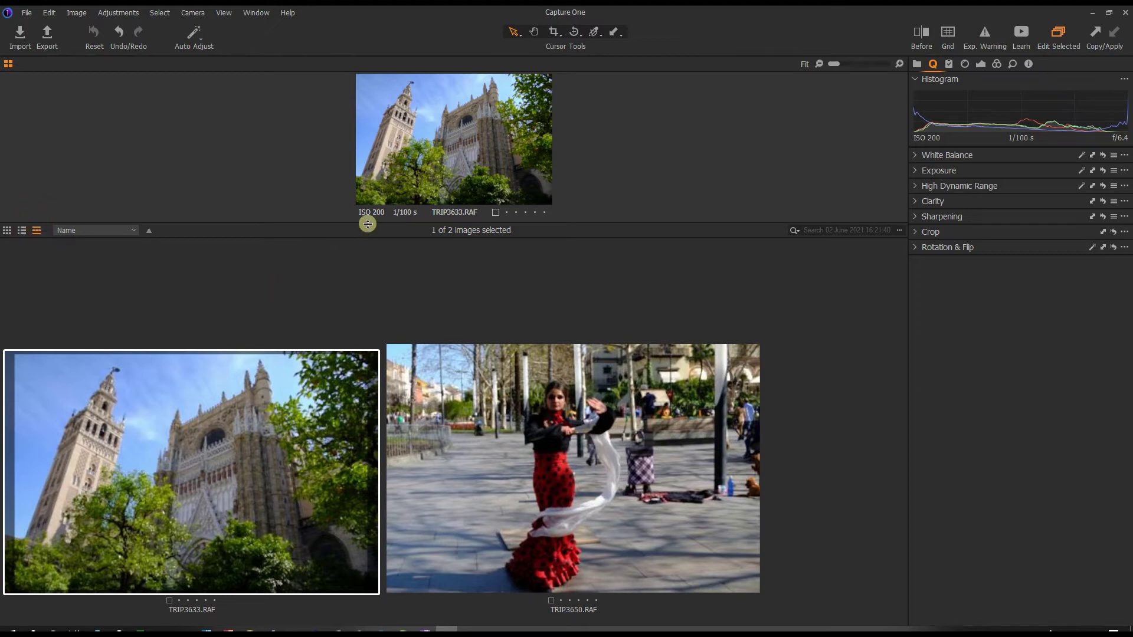
drag(368, 223, 403, 318)
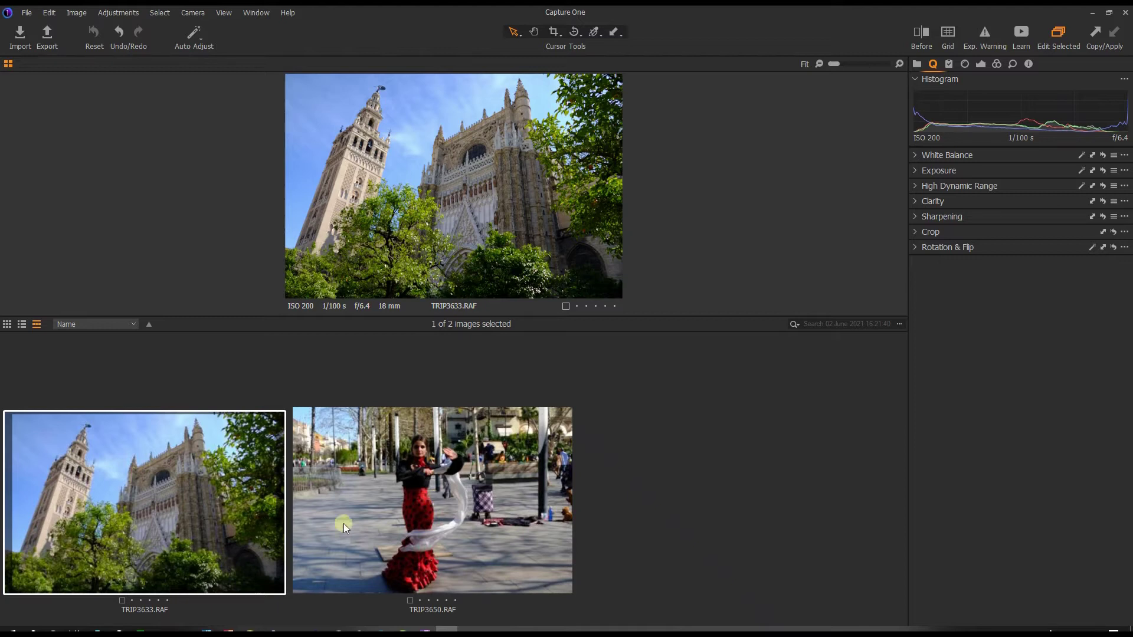
- View each photo from the filmstrip, and shrink the browser to a narrow strip in grid mode
click(446, 501)
click(154, 538)
drag(447, 317, 456, 494)
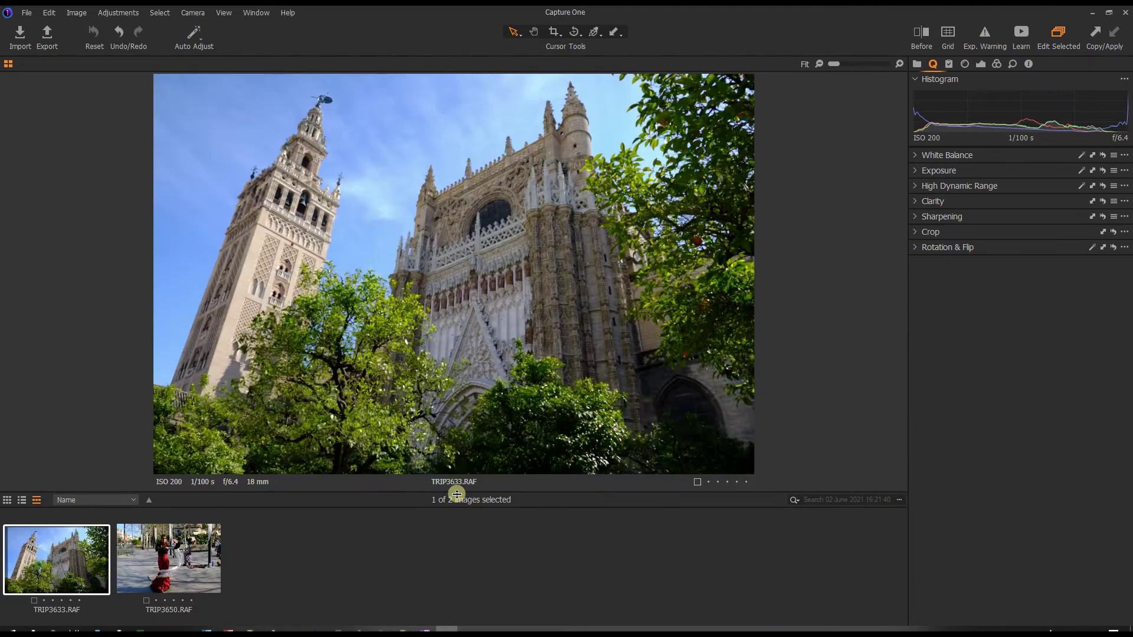
click(6, 501)
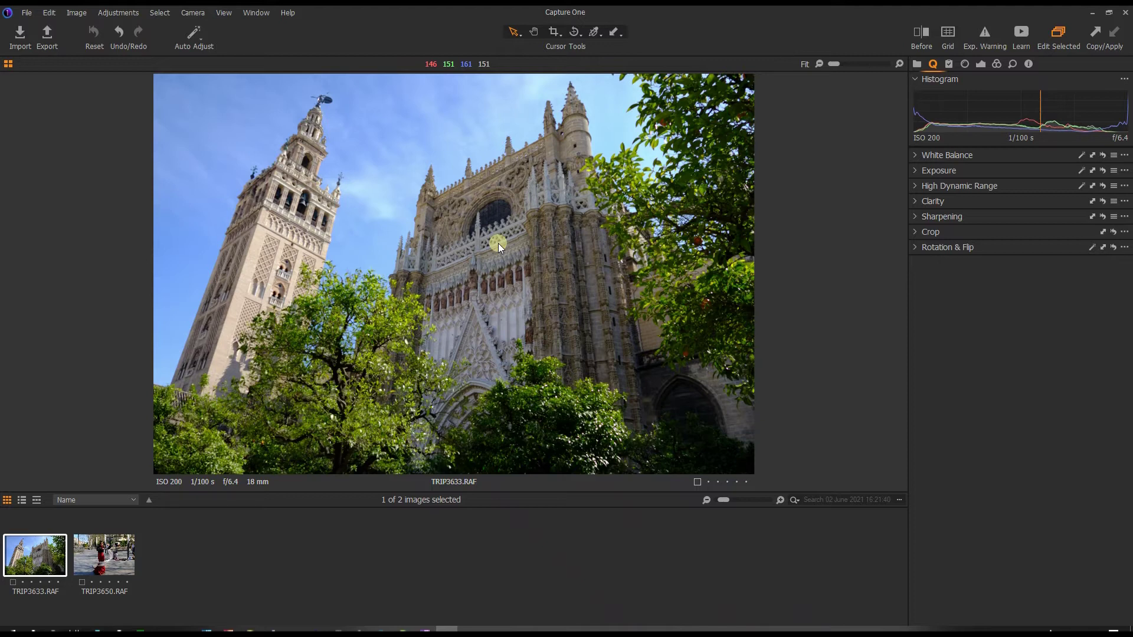
- Expand the Library tool to view the catalog collections, recent imports and folders
mouse_move(838, 61)
mouse_down()
mouse_move(852, 64)
mouse_move(821, 66)
mouse_up()
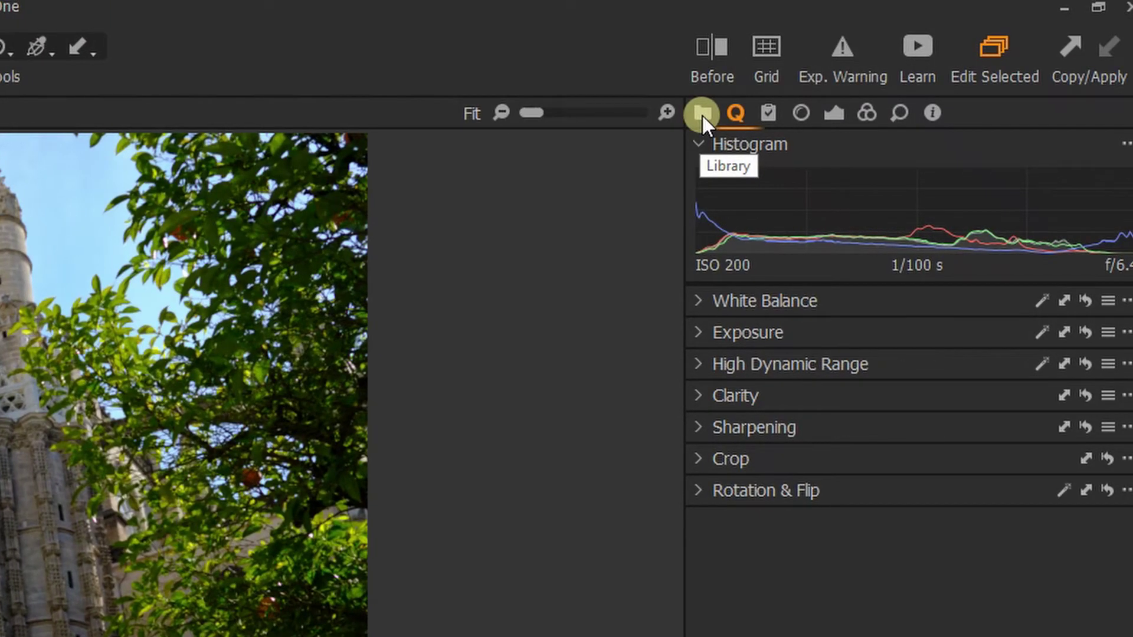
click(702, 115)
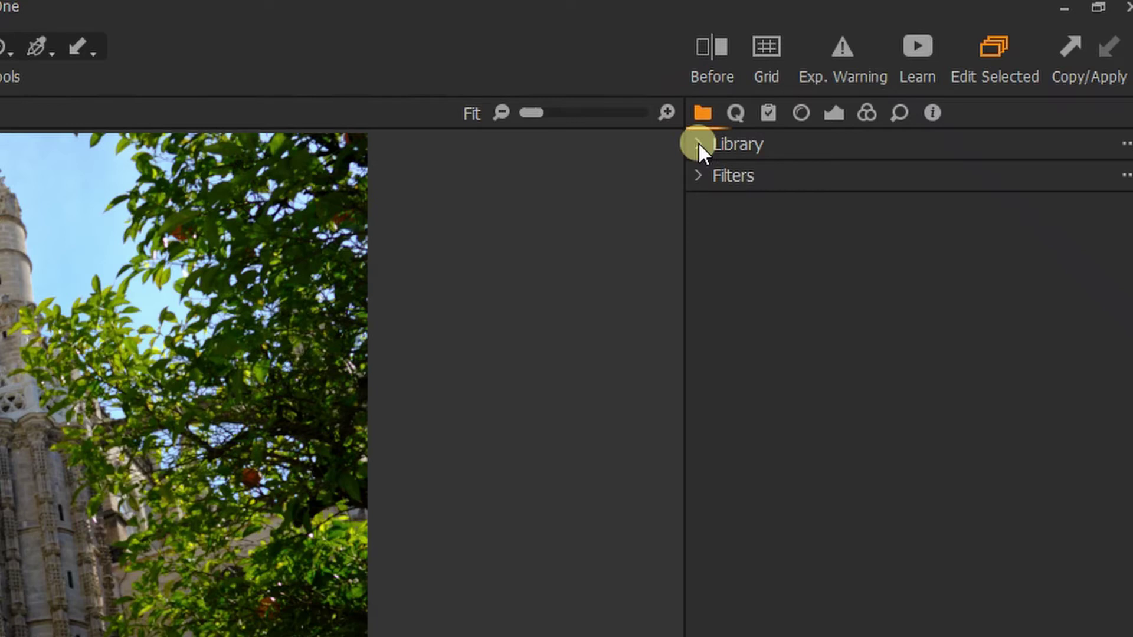
click(699, 144)
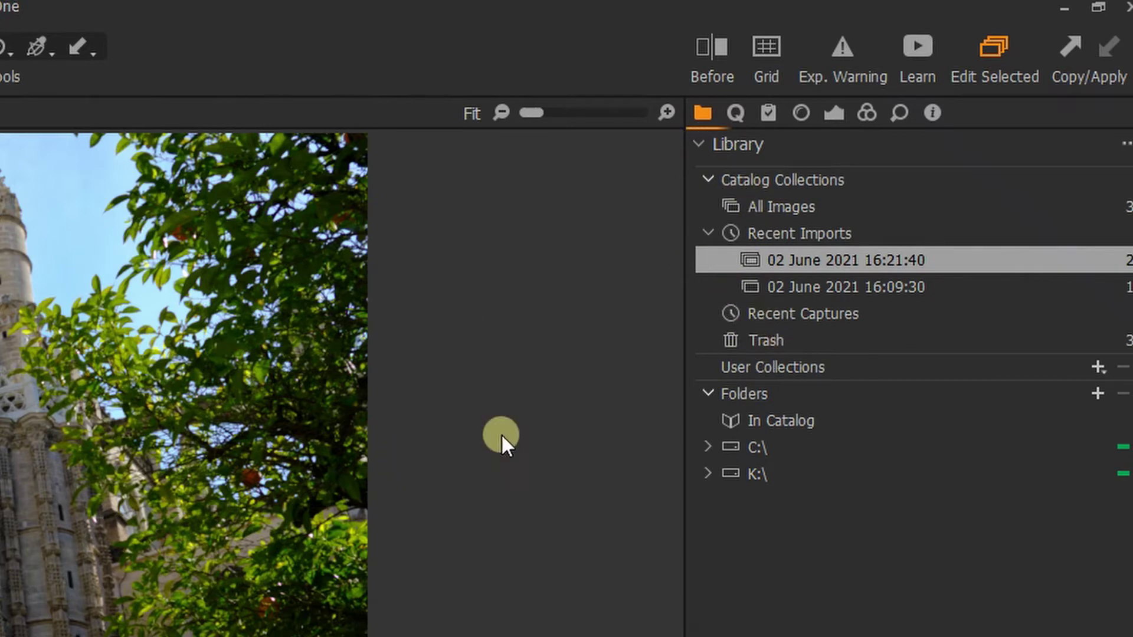
- View the catalog's Trash, return to the 02 June 2021 16:21:40 import, and collapse the Library tool
click(748, 342)
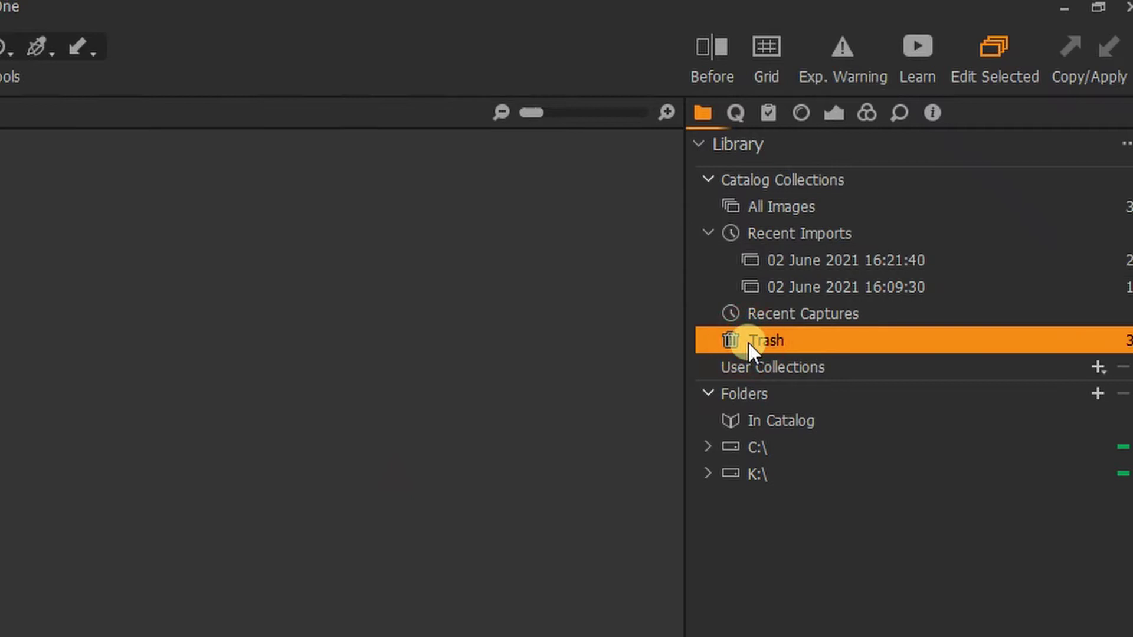
click(777, 259)
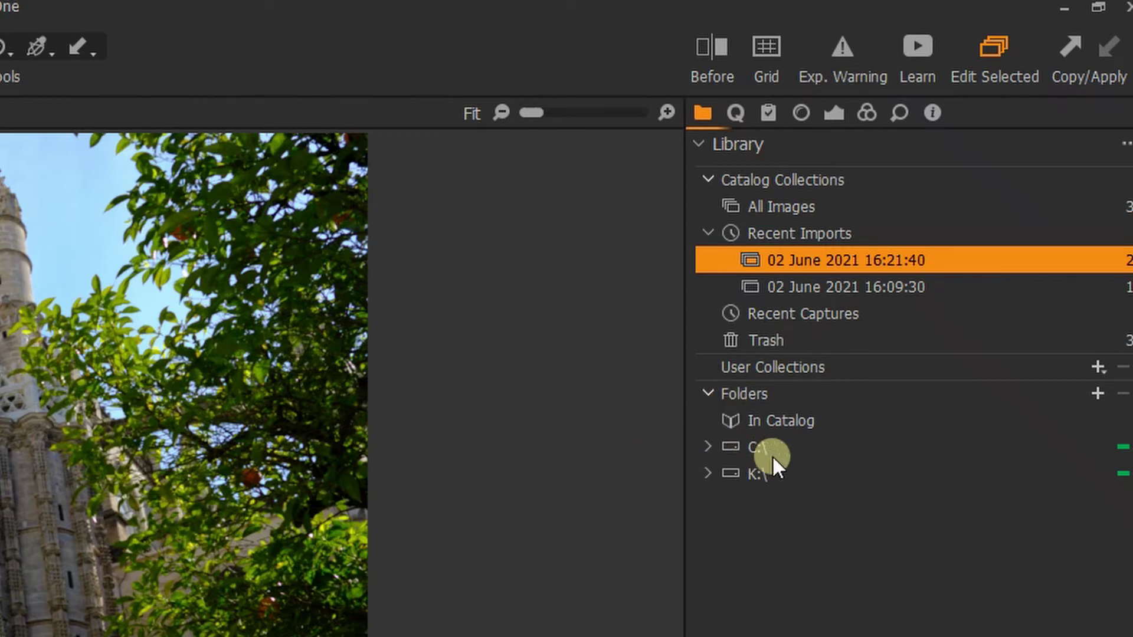
click(1099, 394)
click(698, 145)
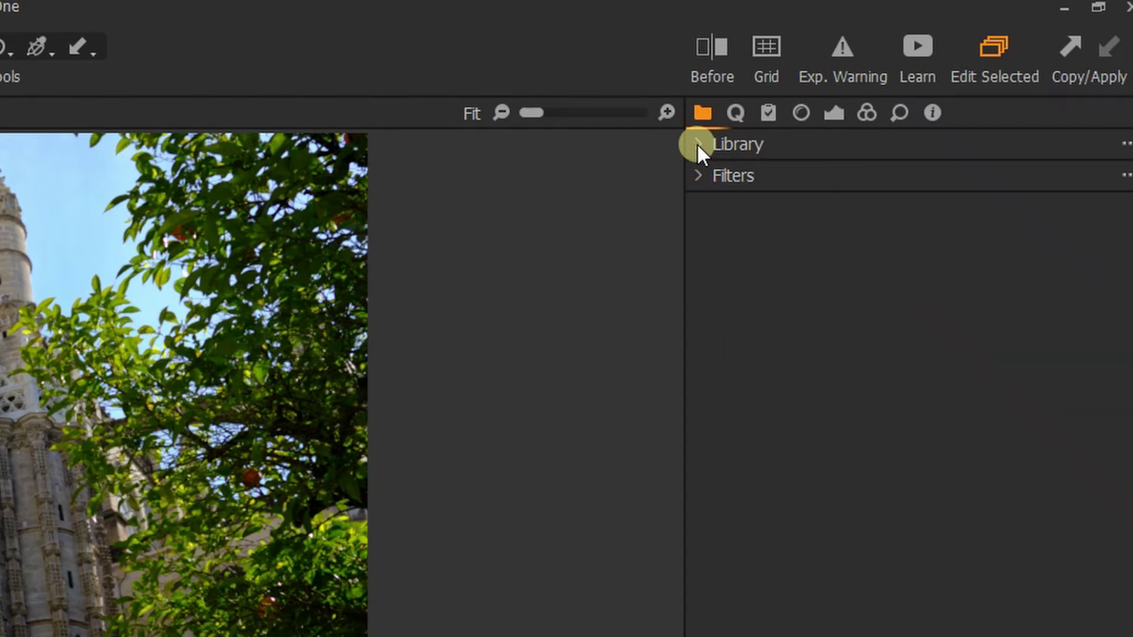
- Examine the rating, color tag, date, keyword and place criteria in the Filters tool, and switch to the Quick tools
click(698, 176)
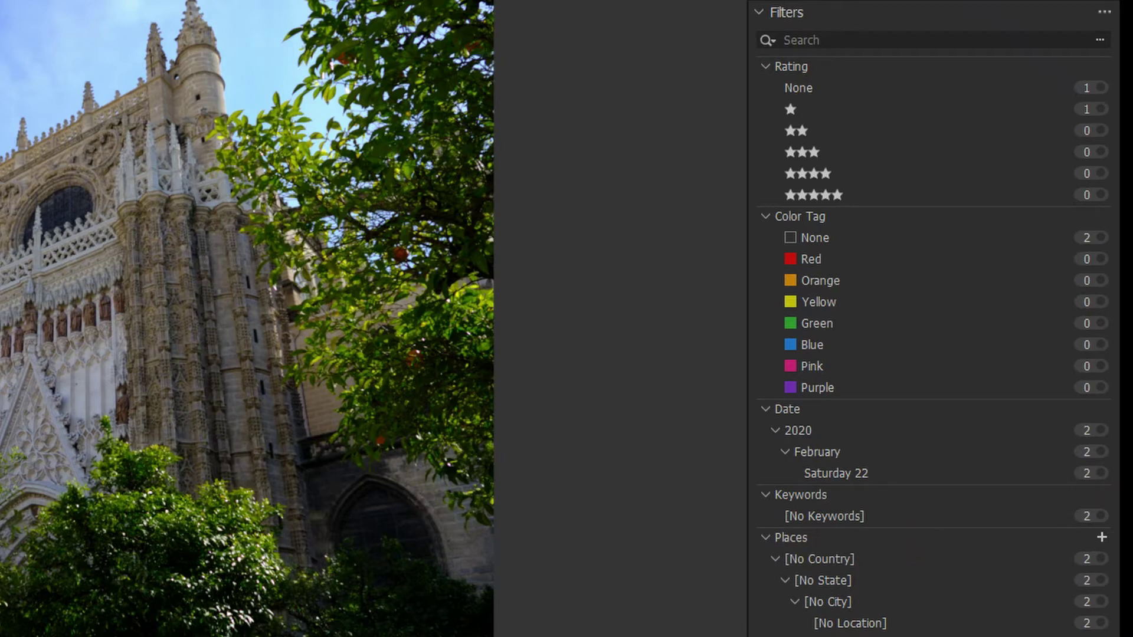
click(758, 12)
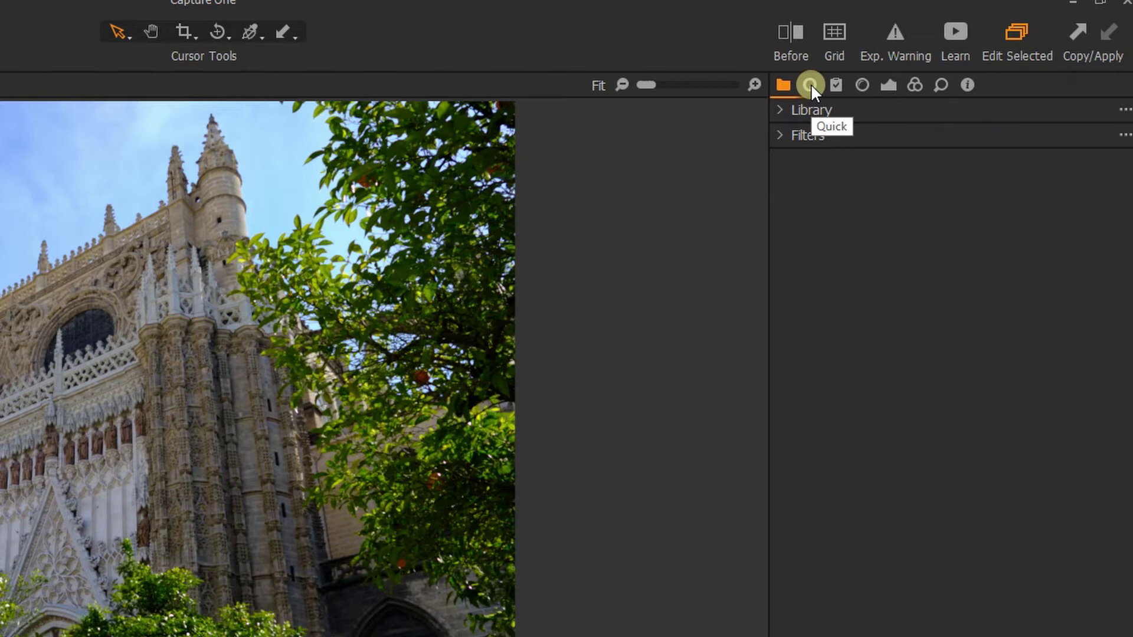
click(810, 84)
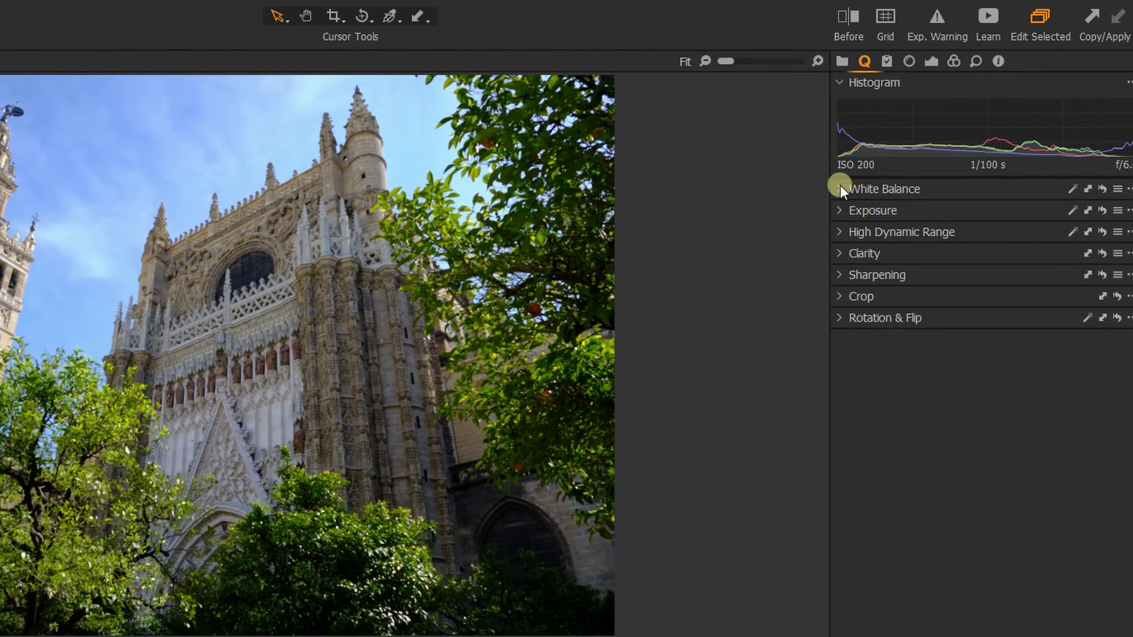
- Review the White Balance modes, and try the automatic white balance on the cathedral photo before resetting it
click(780, 174)
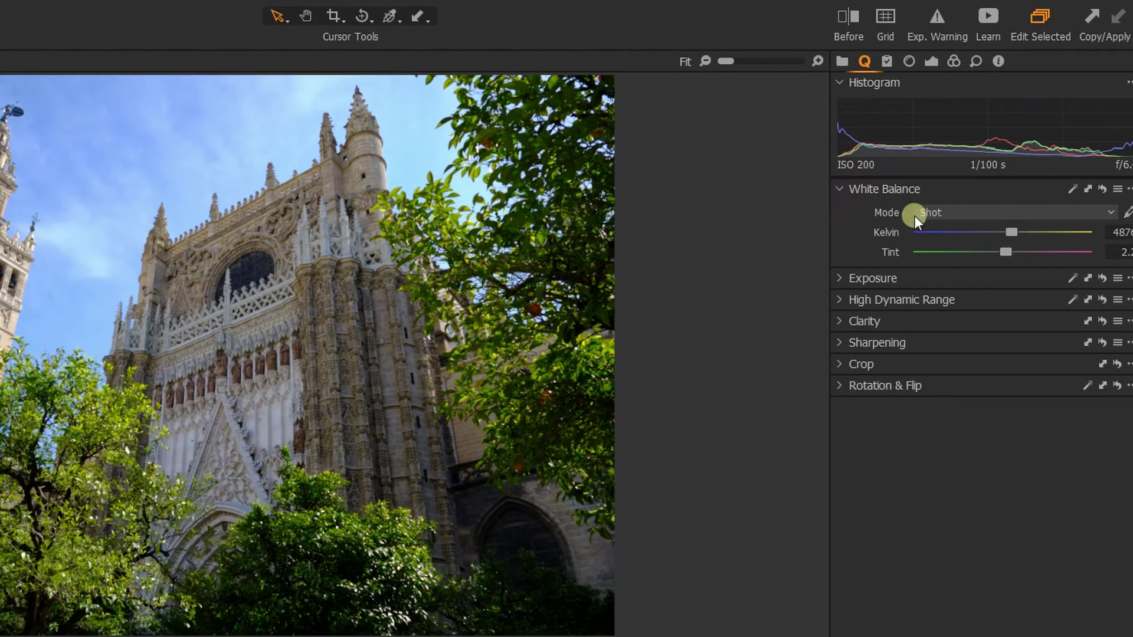
click(959, 212)
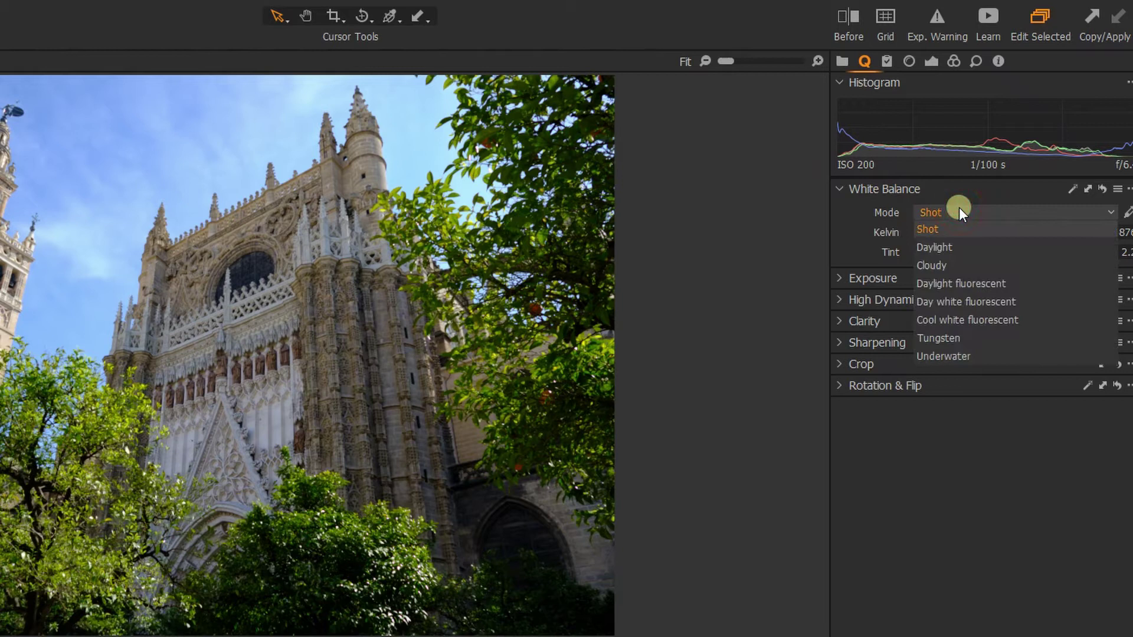
click(958, 211)
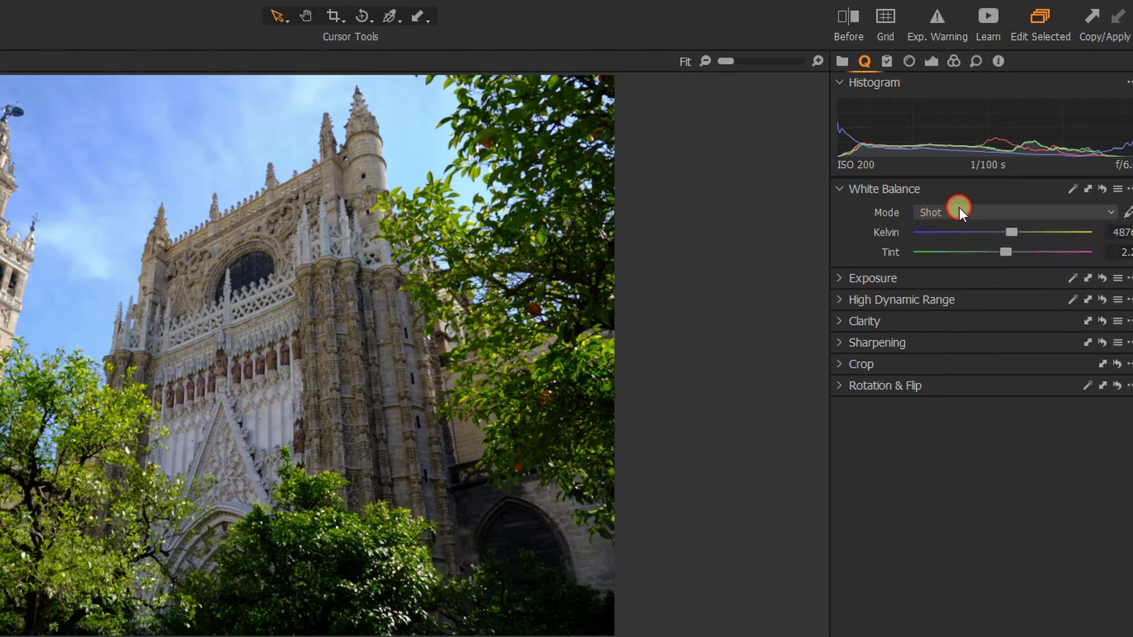
click(1075, 189)
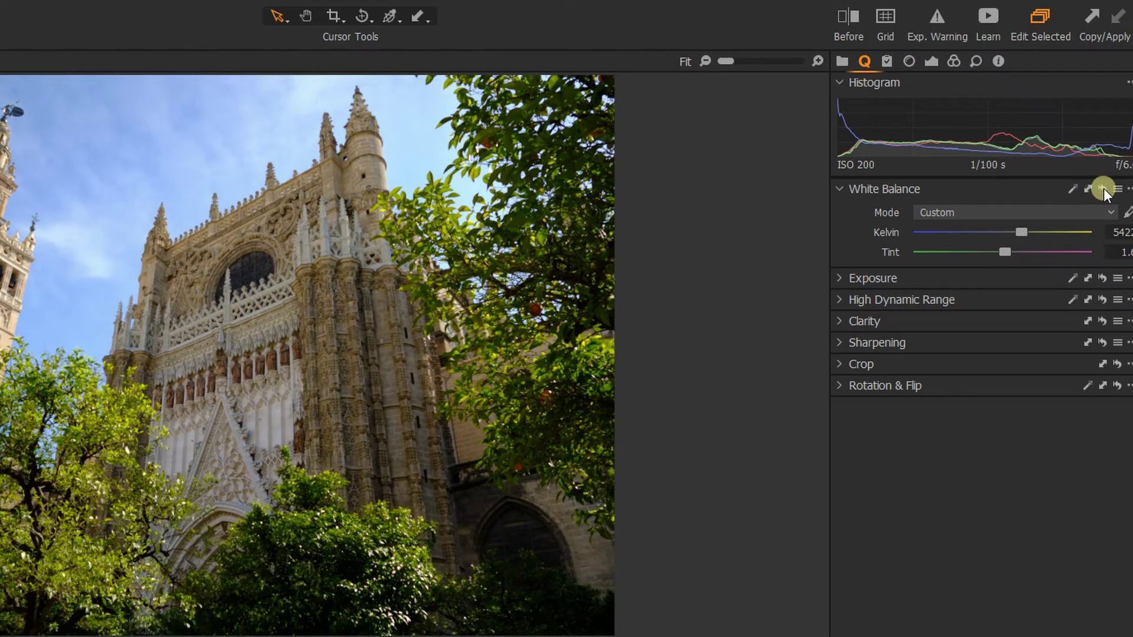
click(1103, 188)
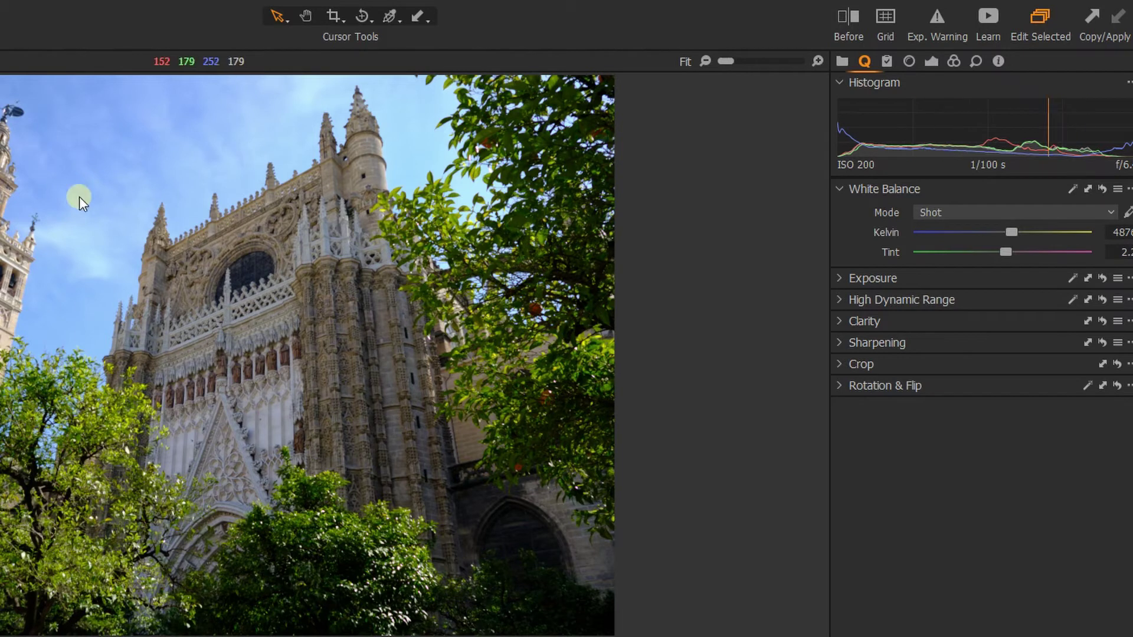
- Try sampling the white balance from the sky of the cathedral photo, reset it, and collapse the White Balance tool
click(1128, 212)
click(116, 141)
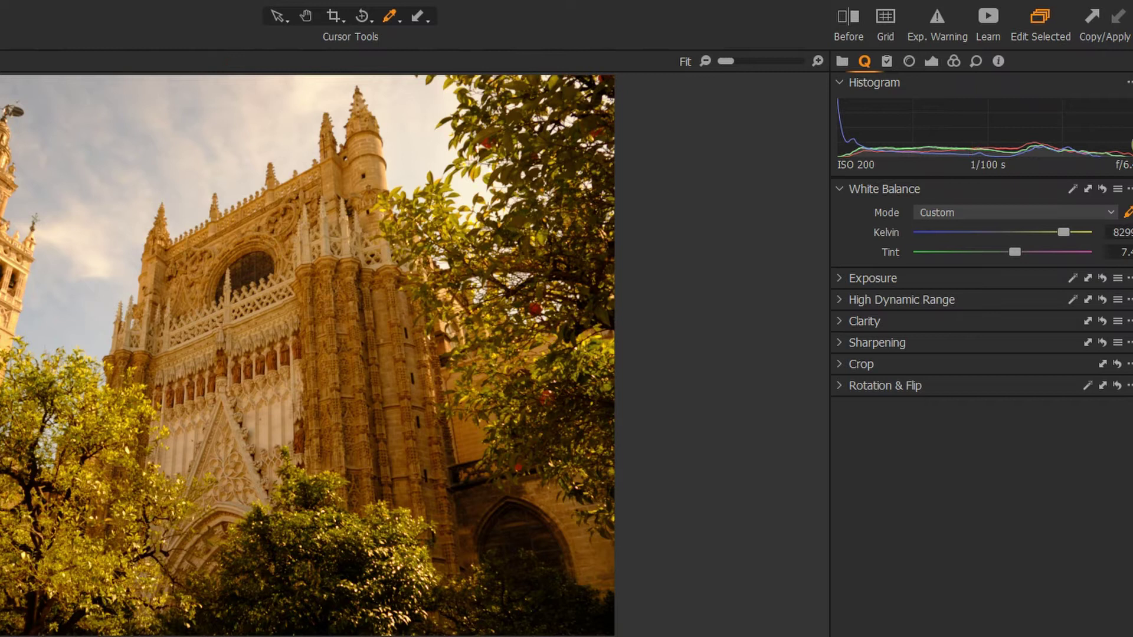
click(1104, 190)
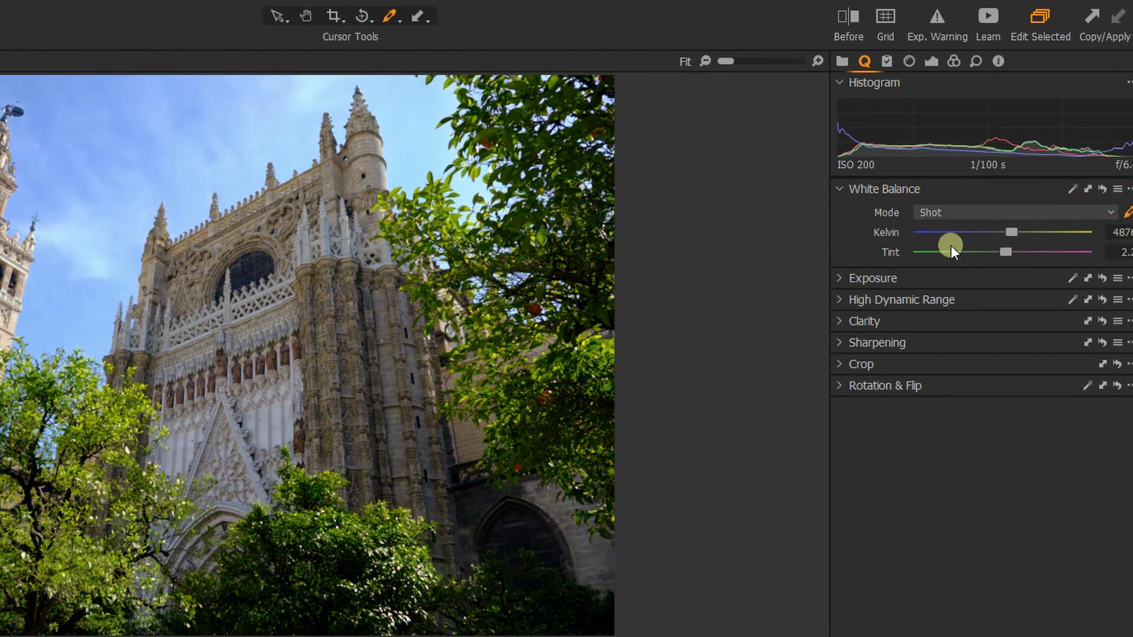
click(840, 189)
- Try the automatic Exposure adjustment on the cathedral photo, reset it, and collapse the Exposure tool
click(840, 211)
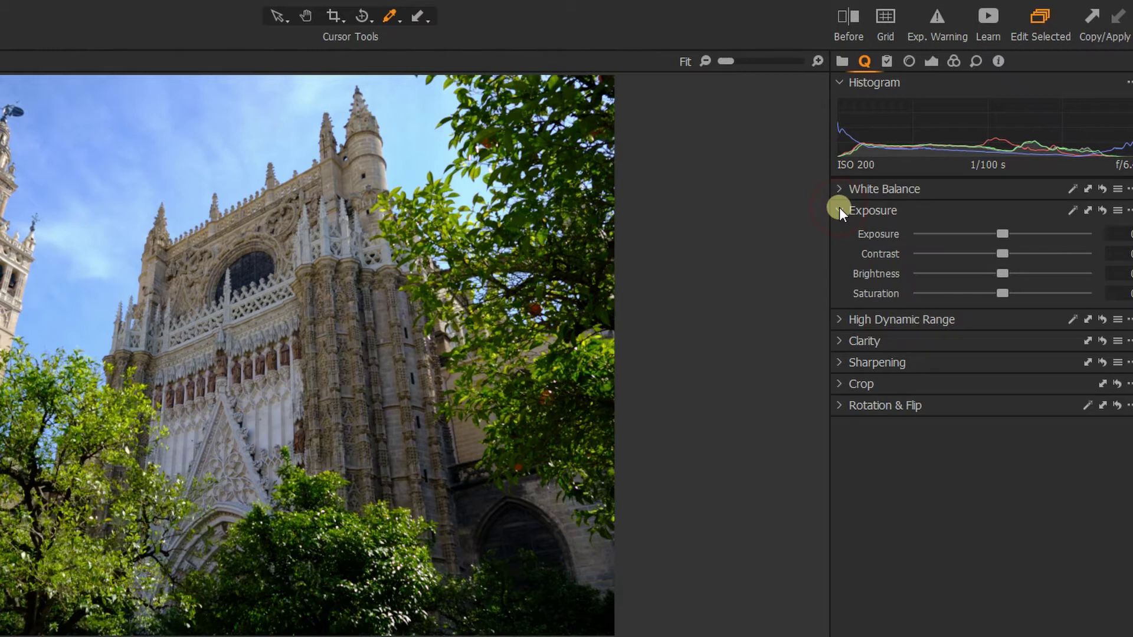
click(1073, 210)
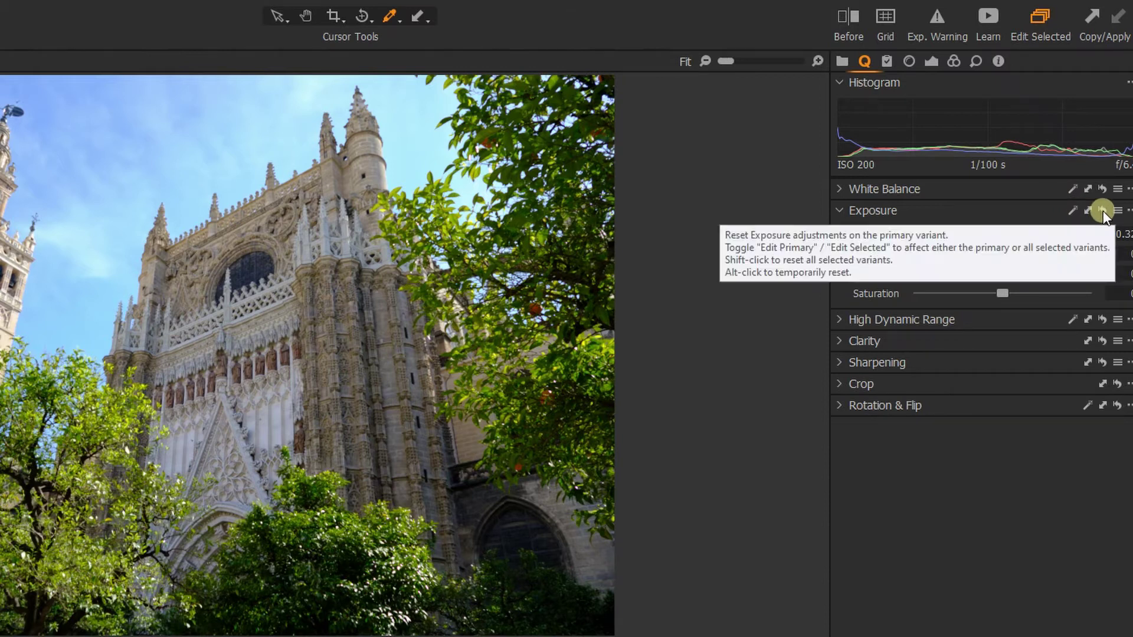
click(1102, 211)
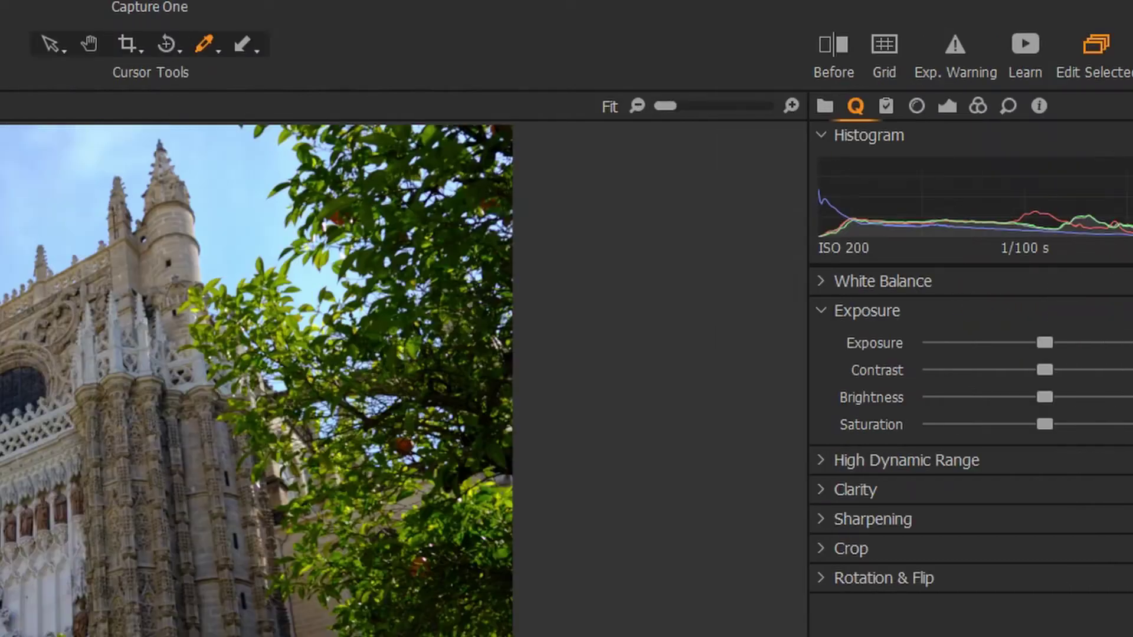
click(282, 47)
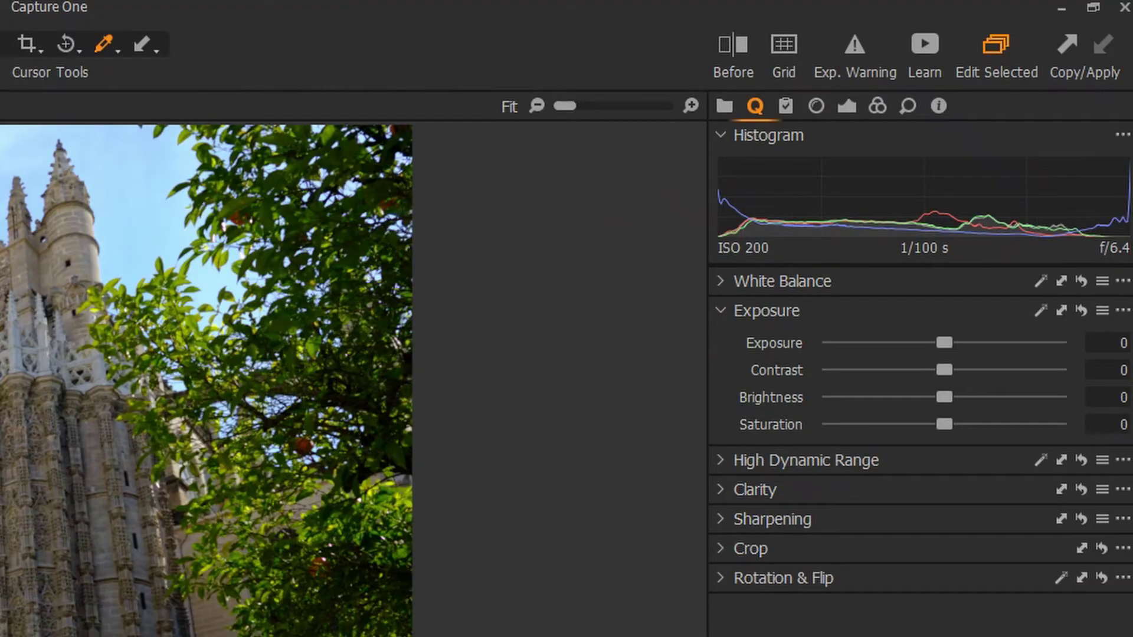
click(730, 323)
- Try the automatic High Dynamic Range adjustment on the cathedral photo, reset it, and collapse the tool
click(719, 341)
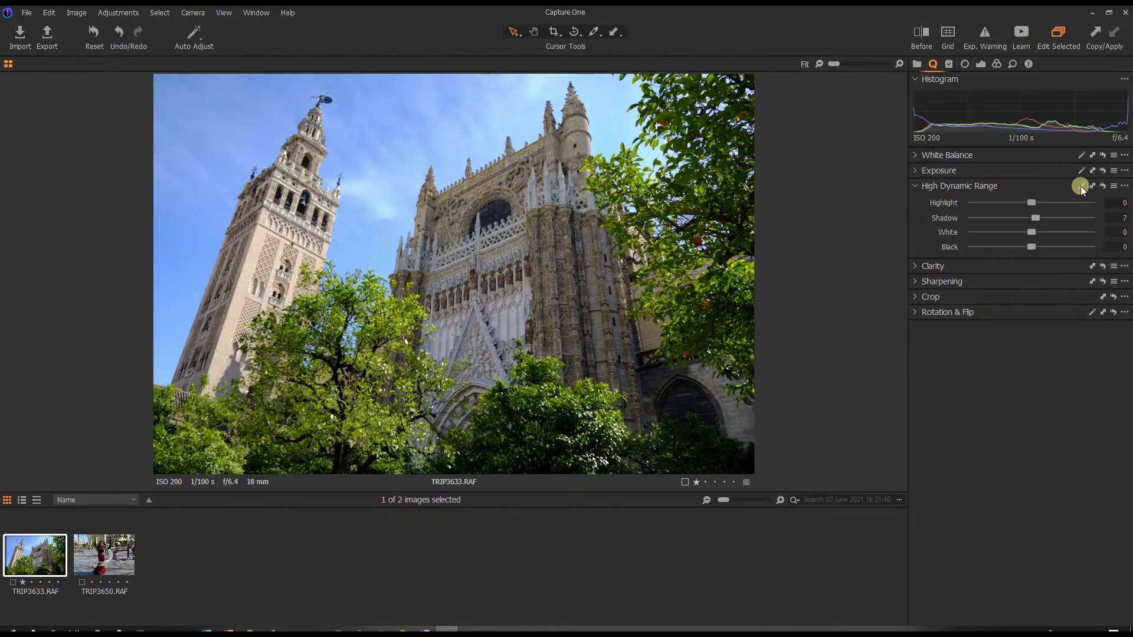
click(1104, 186)
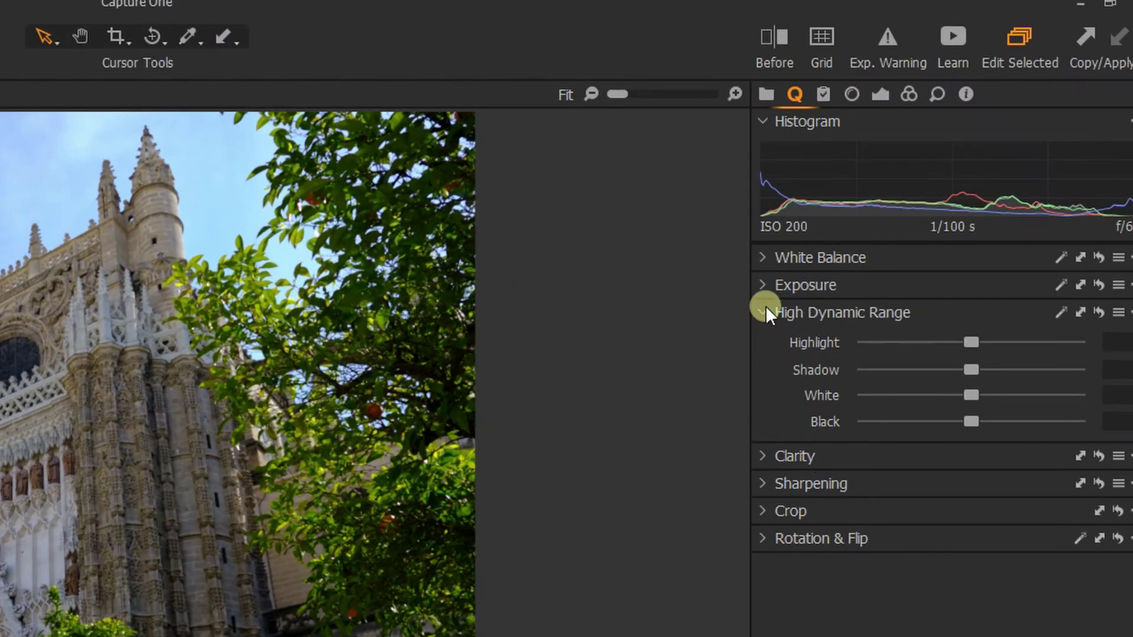
click(766, 313)
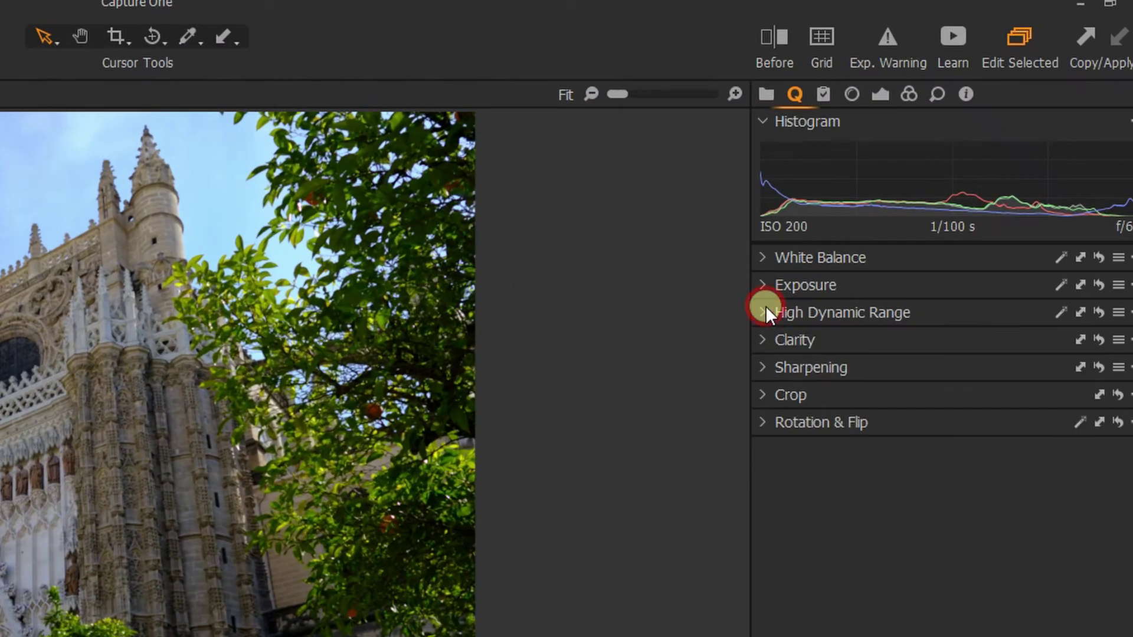
- Try the Punch and Classic clarity methods on the cathedral photo, and return the method to Natural
click(764, 341)
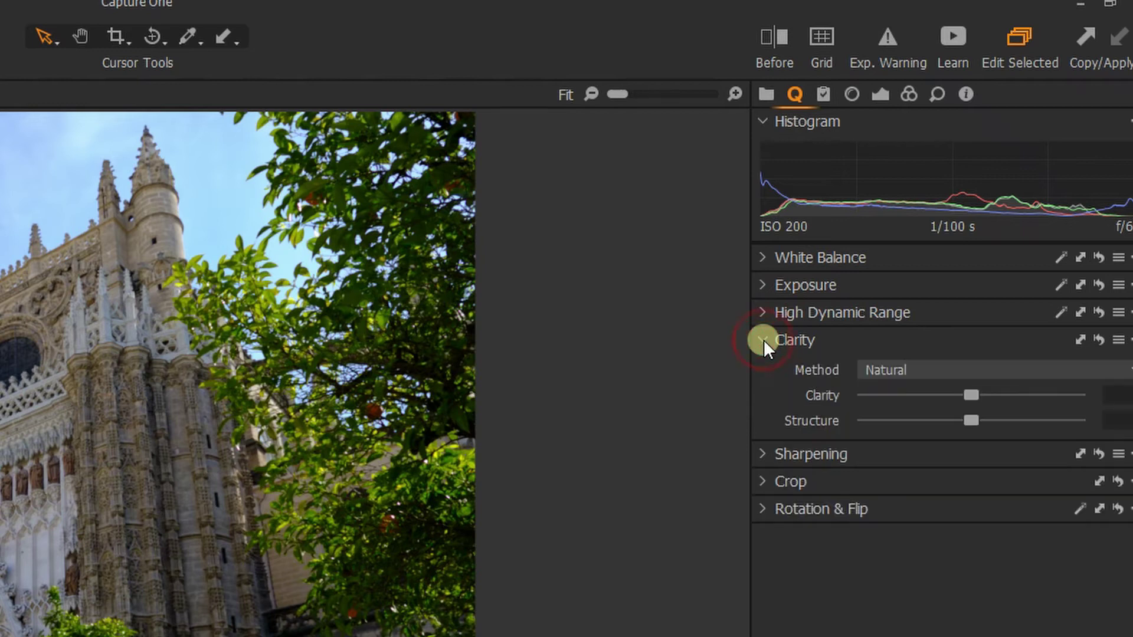
click(880, 371)
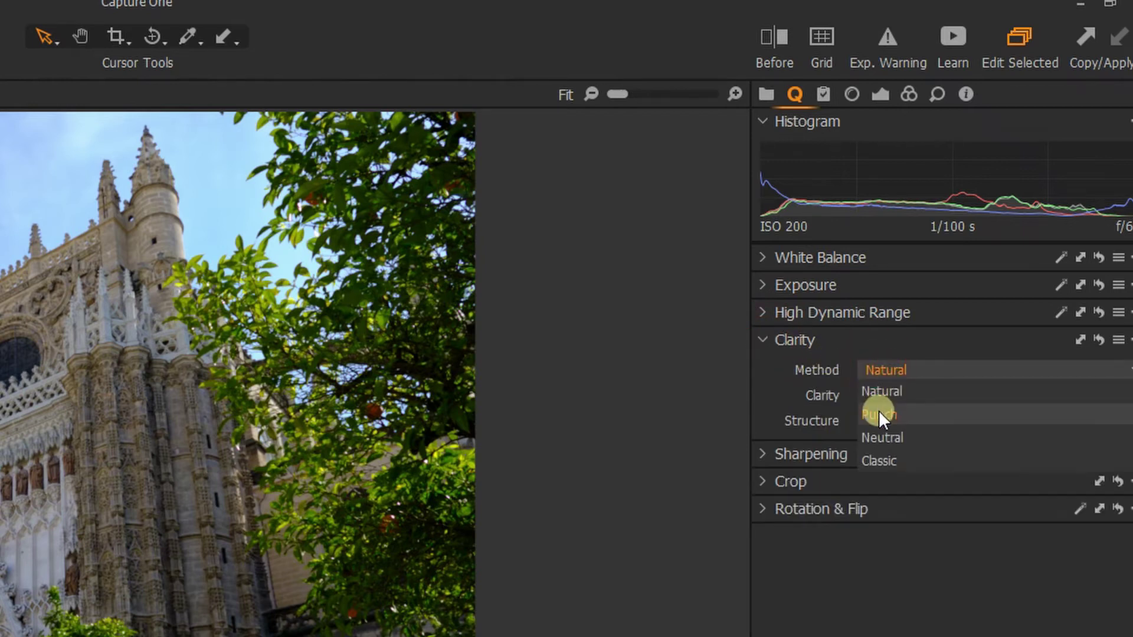
click(879, 414)
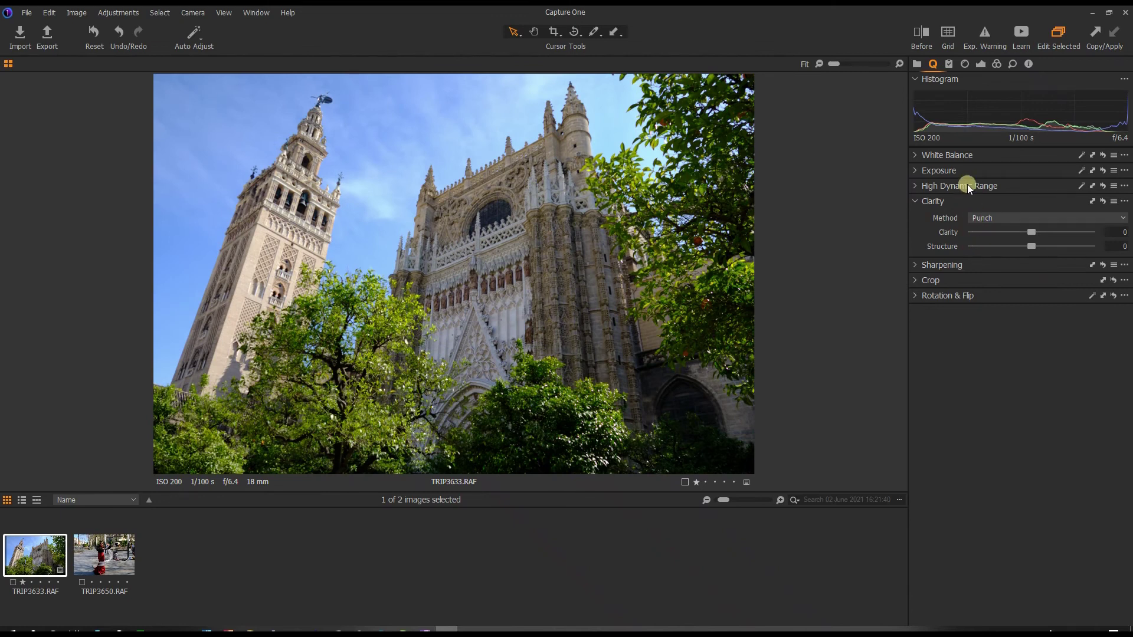
click(981, 218)
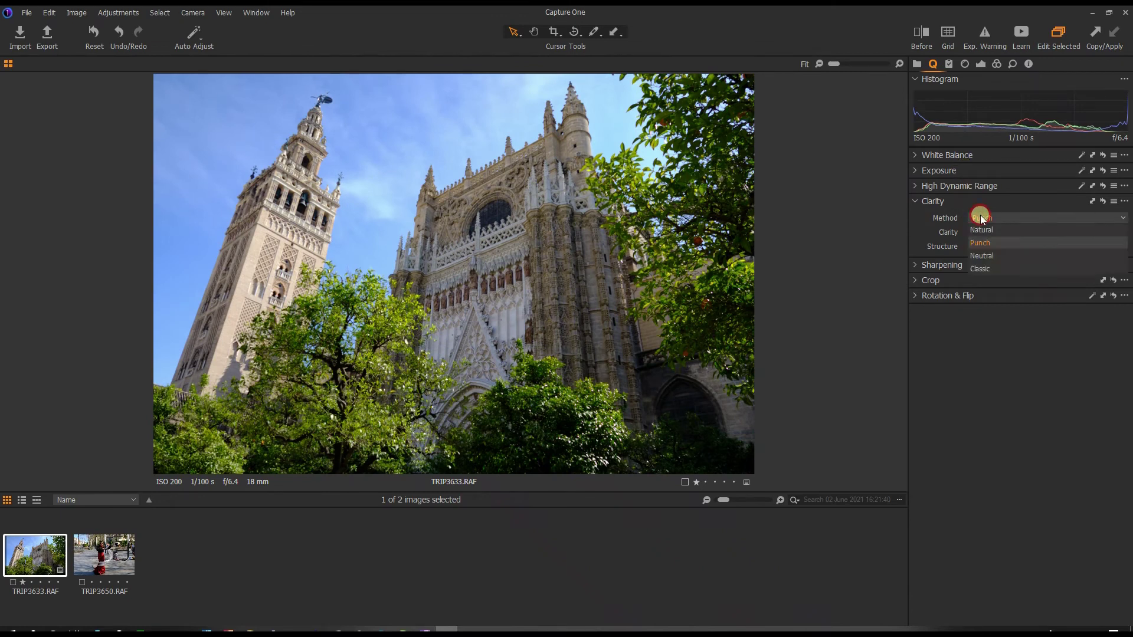
click(981, 270)
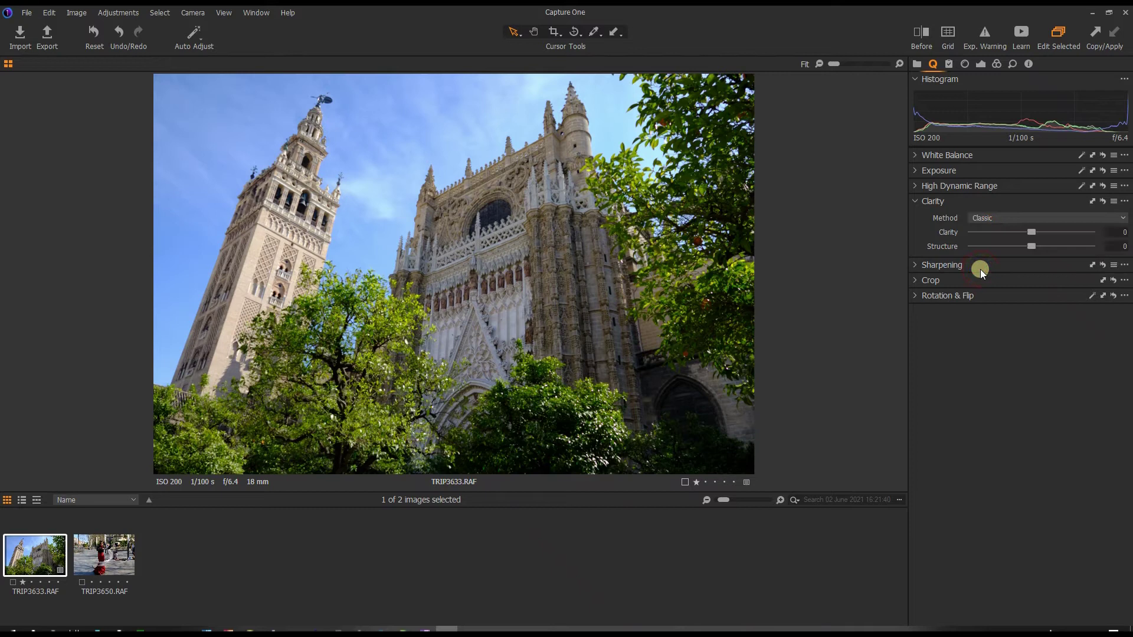
click(982, 217)
click(983, 230)
- Show the dancer photo TRIP3650.RAF in the viewer, and collapse the Clarity tool
click(101, 551)
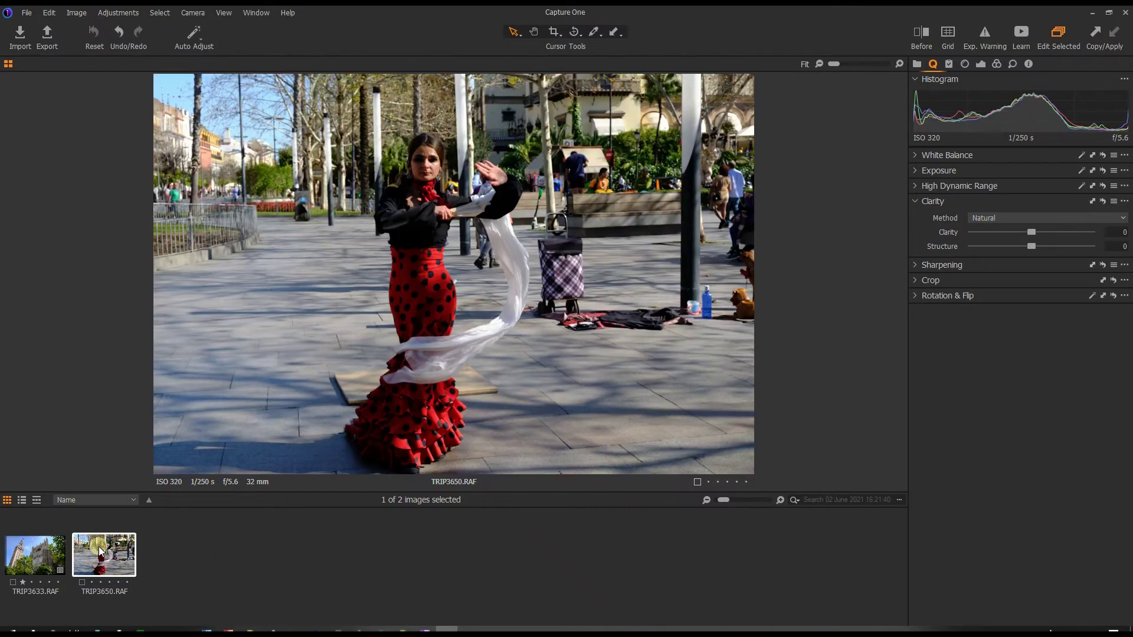
click(841, 261)
click(918, 202)
click(913, 201)
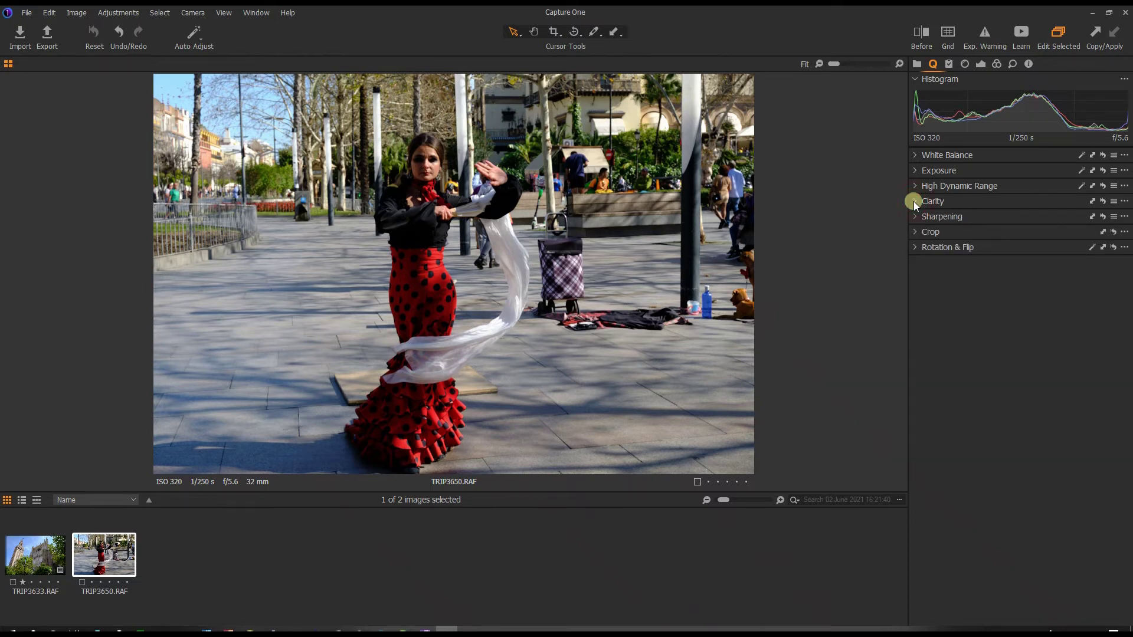
- View the Sharpening settings, inspect the dancer's face at 100% magnification, and collapse the Sharpening tool
click(741, 152)
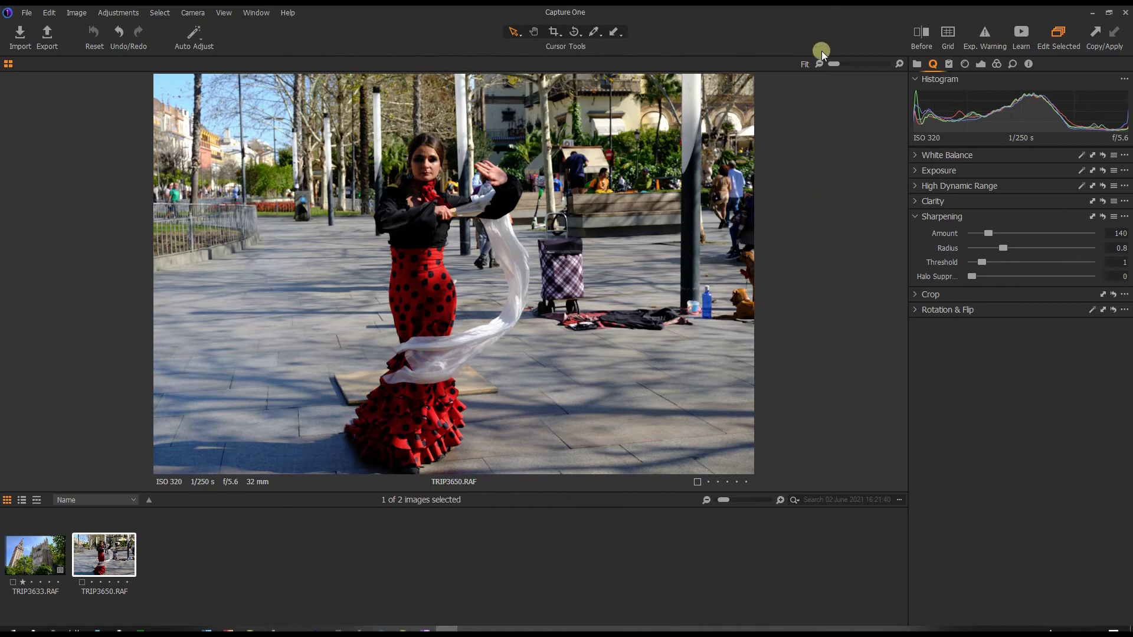
drag(837, 71, 855, 65)
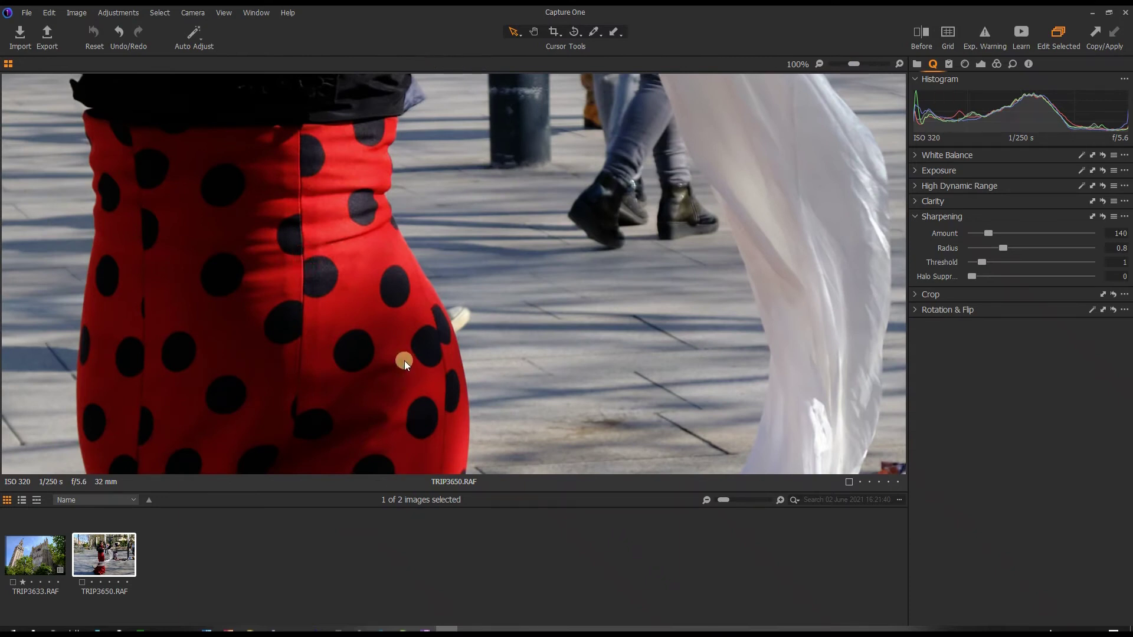
click(534, 30)
drag(371, 181, 544, 473)
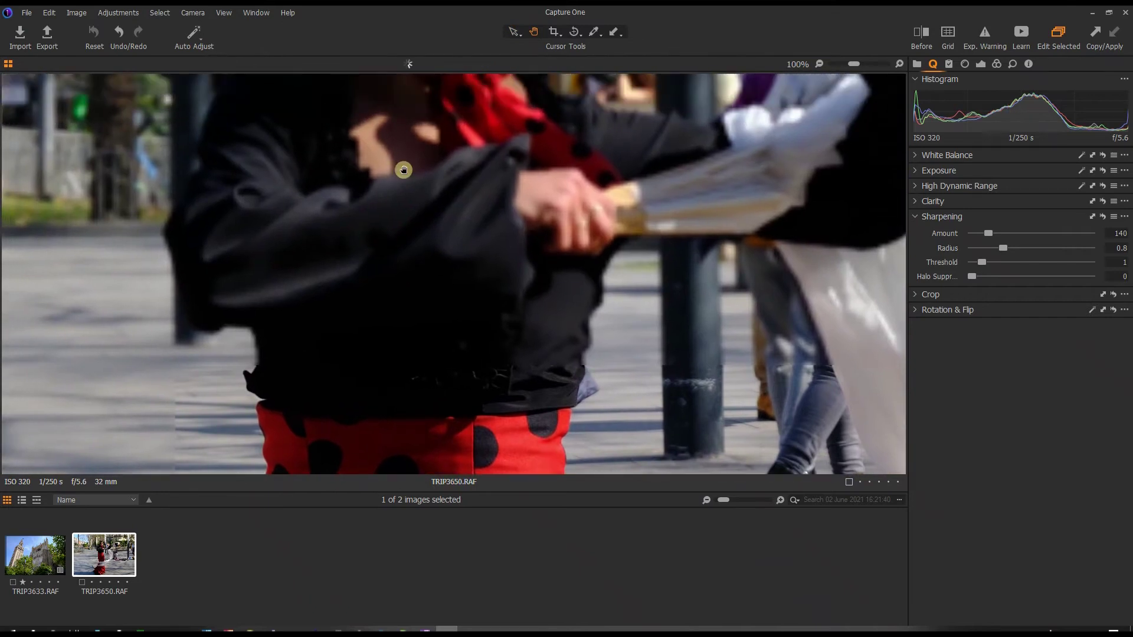
drag(404, 170, 388, 158)
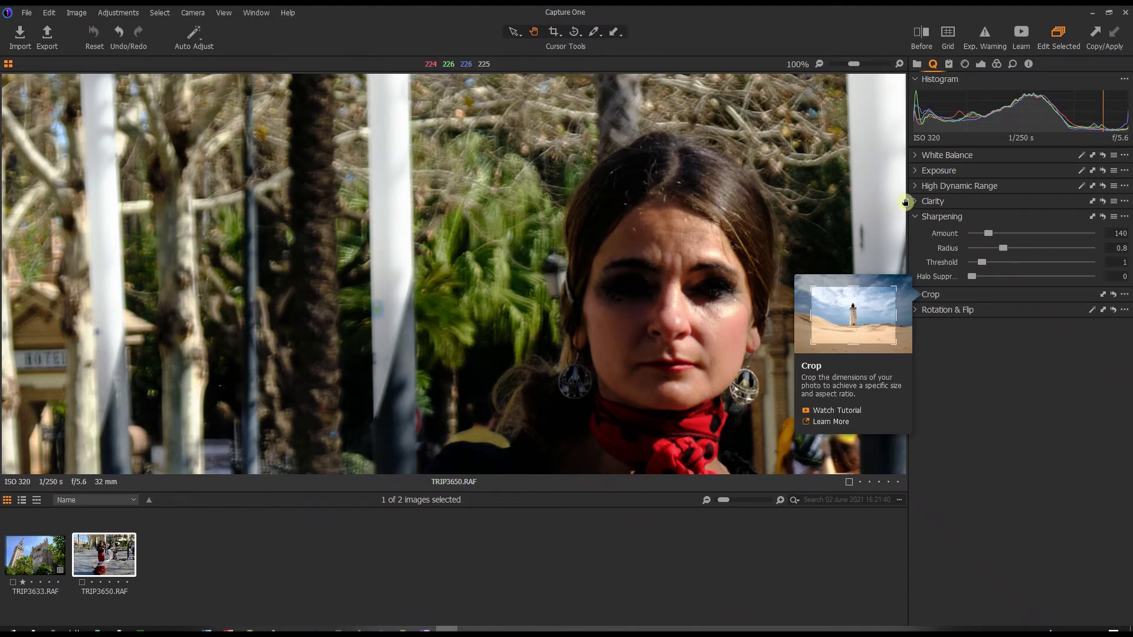
click(916, 216)
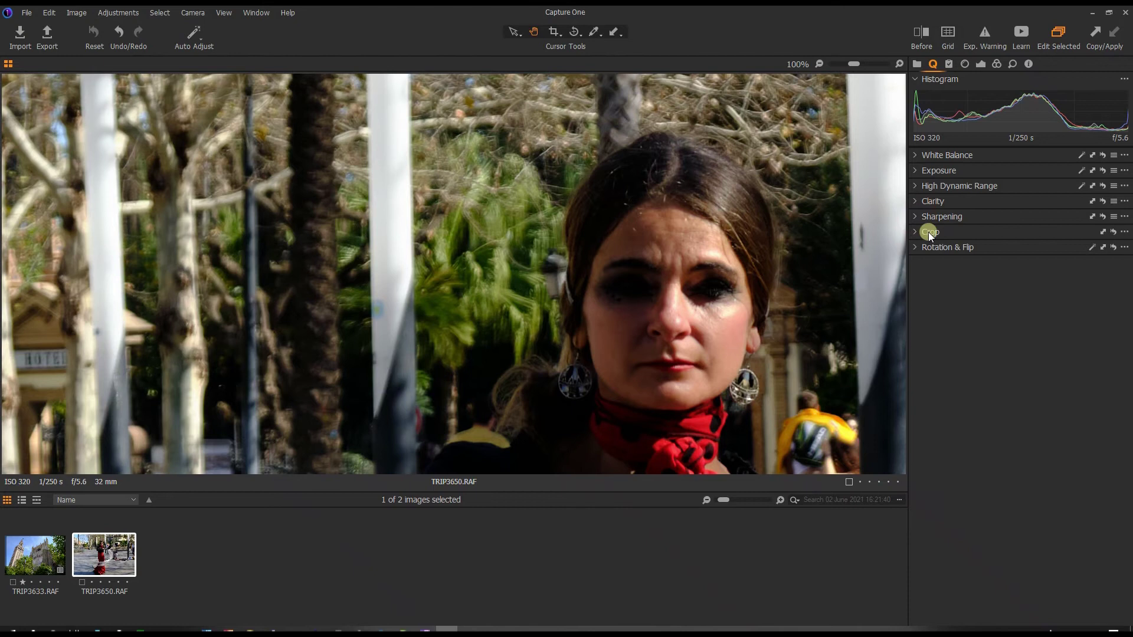
- View the Crop tool's ratio, size and grid settings with the whole dancer photo fitted in the viewer
click(929, 232)
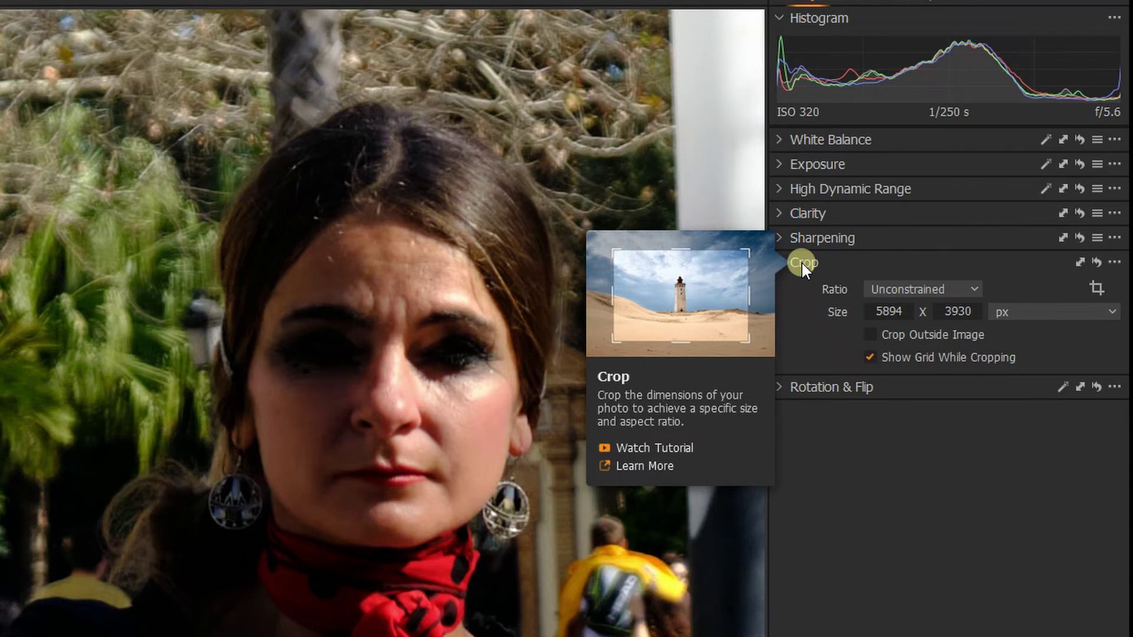
click(802, 262)
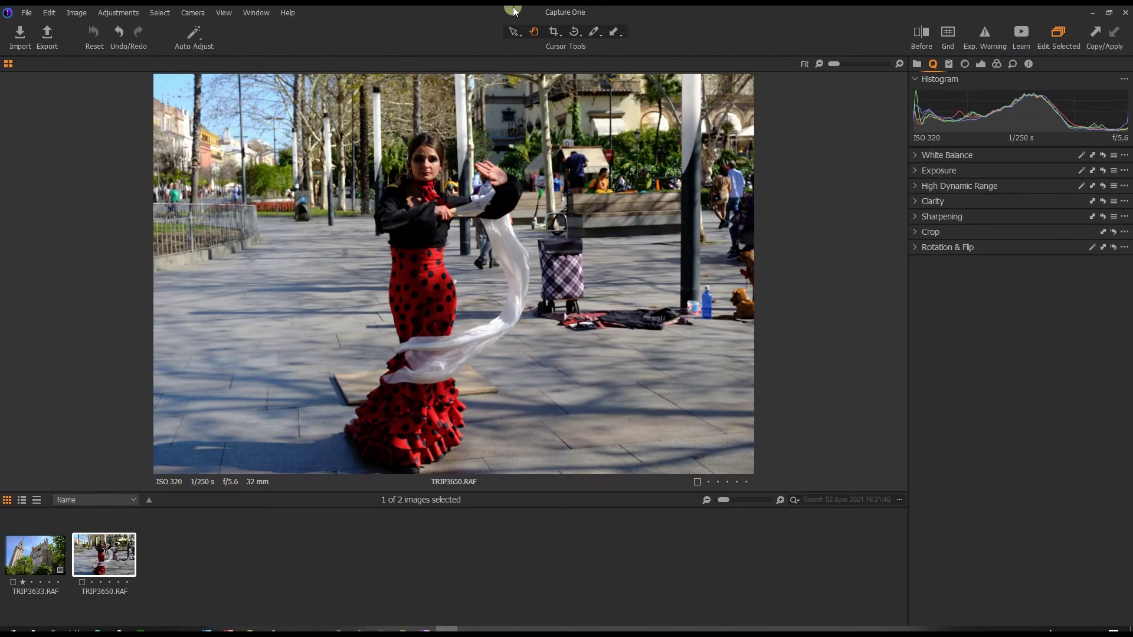
click(931, 233)
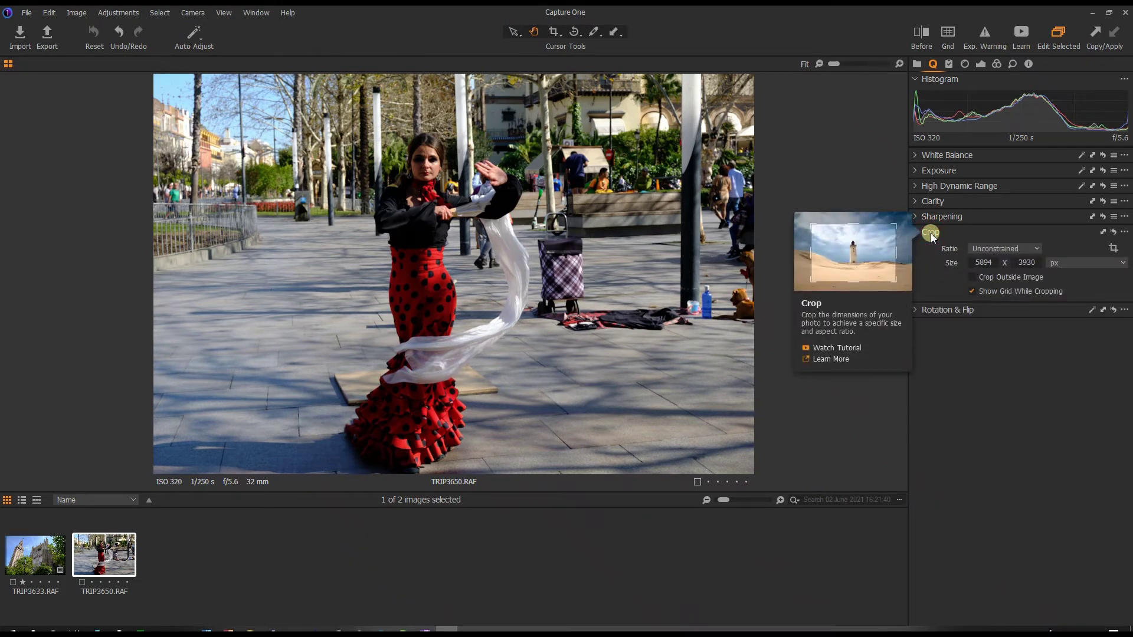
- Try adjusting the crop edges on the dancer photo, reset the crop, collapse the Crop tool, and return to the Select cursor
click(1114, 248)
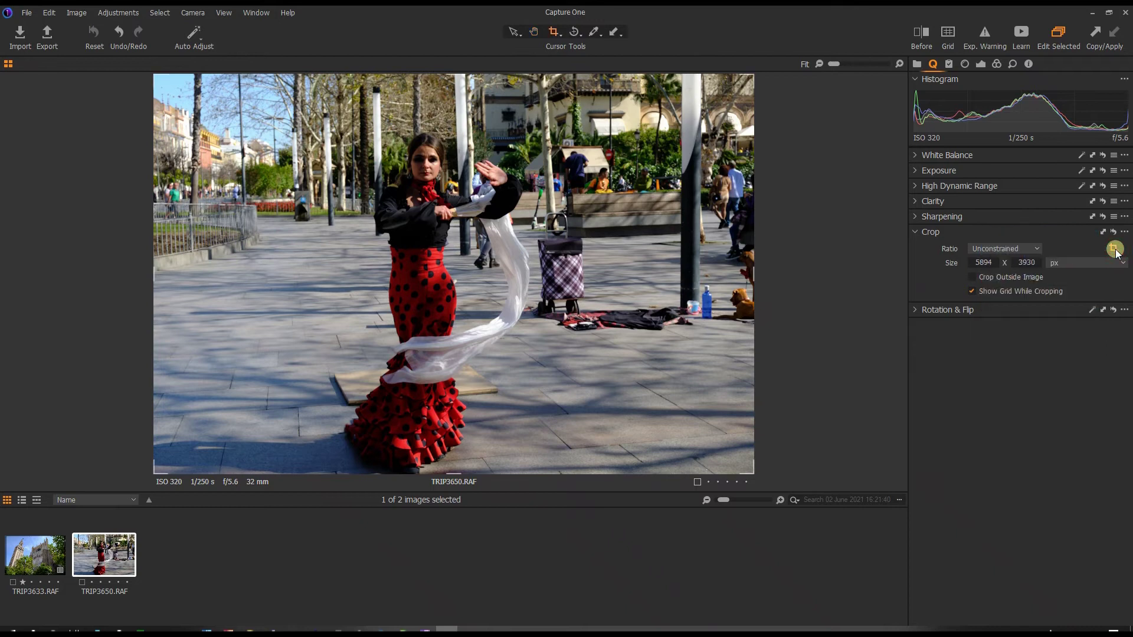
mouse_move(753, 272)
mouse_down()
mouse_move(579, 272)
mouse_move(807, 271)
mouse_move(707, 260)
mouse_move(772, 265)
mouse_up()
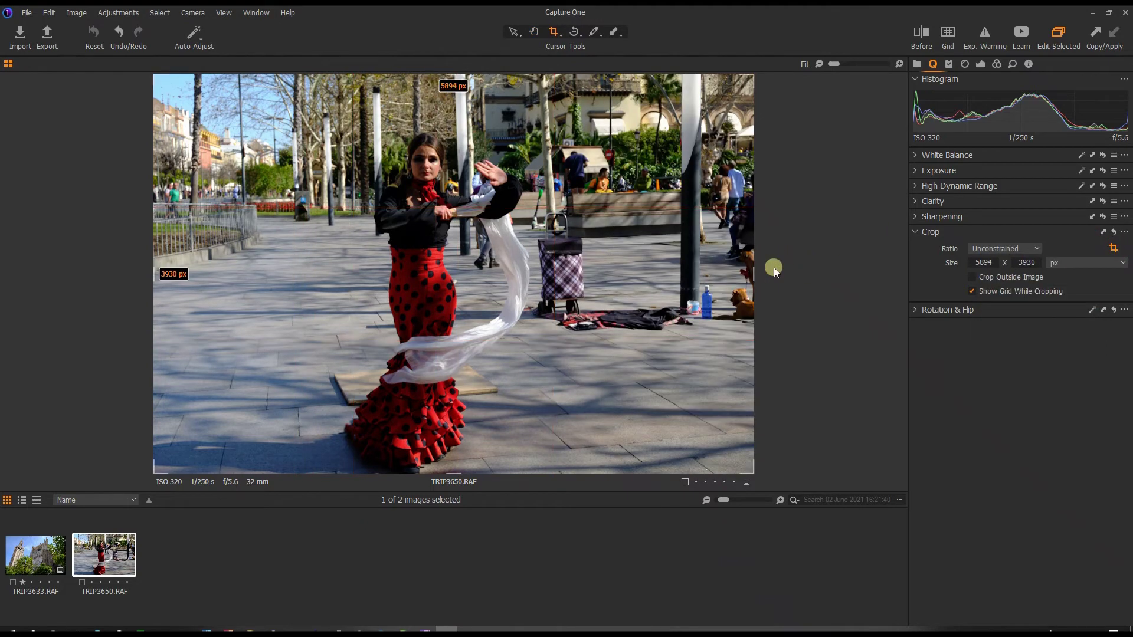
drag(450, 471, 468, 527)
click(1114, 246)
click(917, 233)
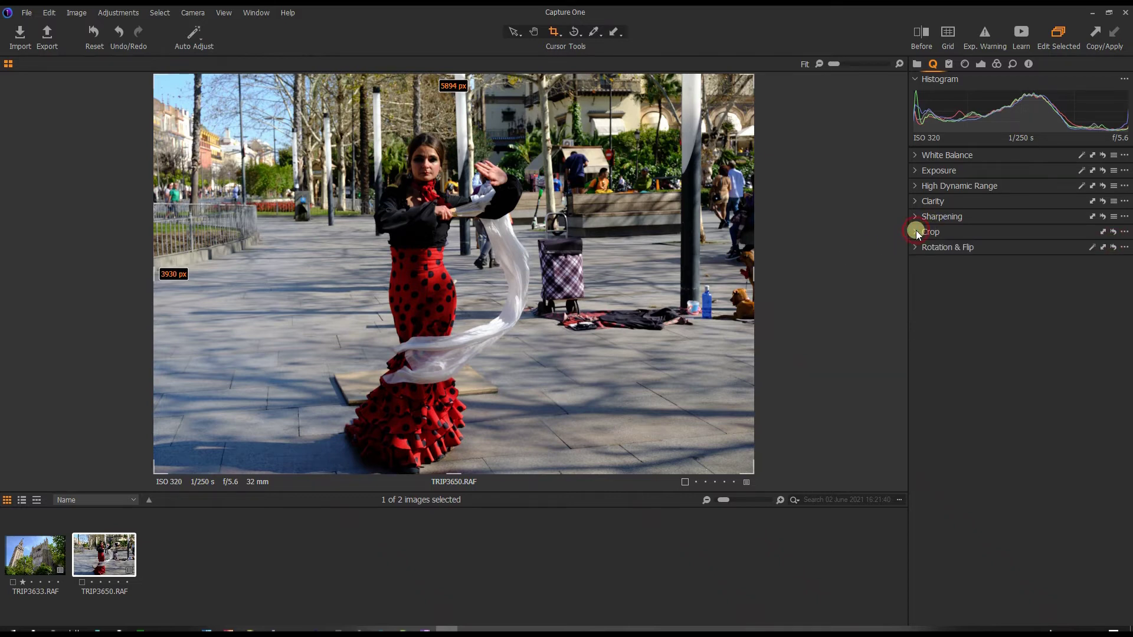
click(514, 32)
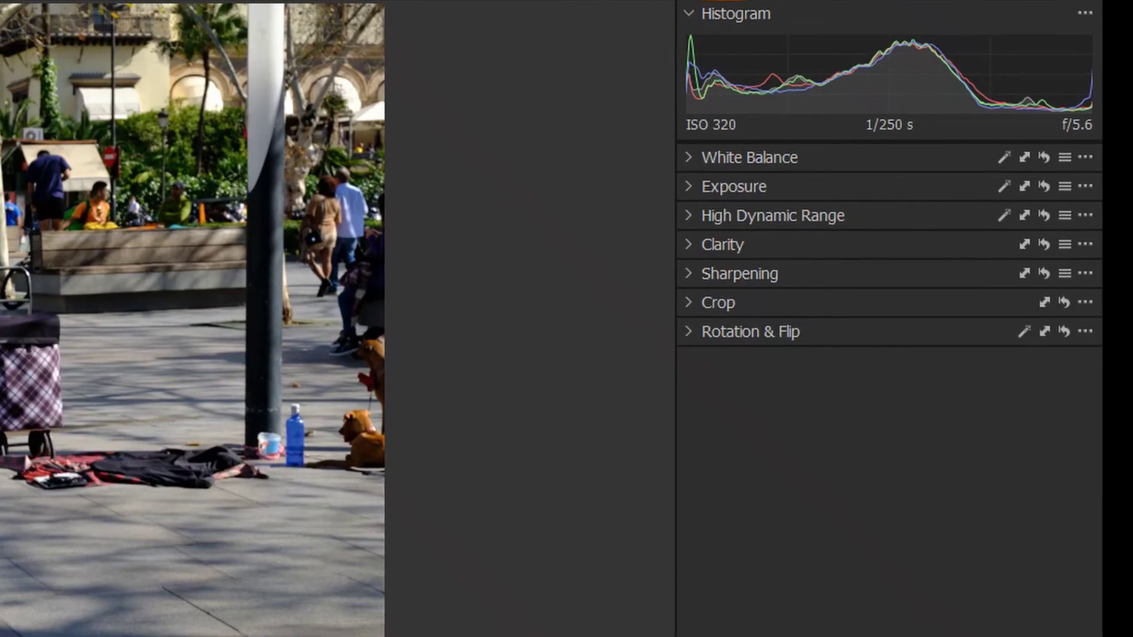
- Try changing the dancer photo's rotation angle in the Rotation & Flip tool, and reset the rotation
click(685, 335)
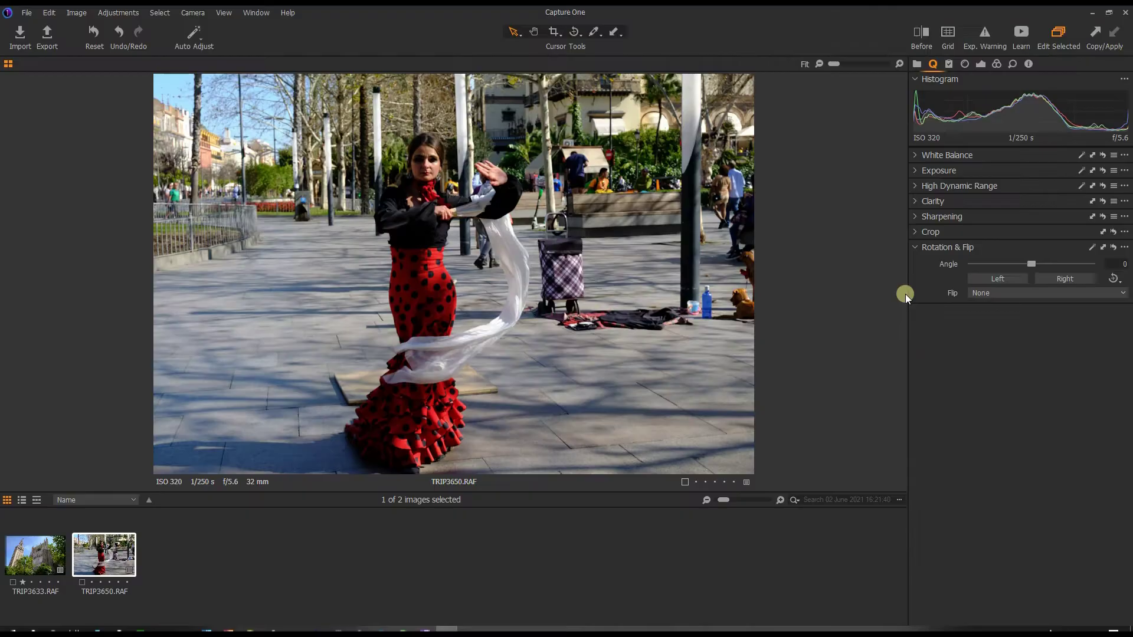
click(905, 369)
drag(1030, 264, 1053, 268)
click(1115, 247)
- Try to auto-adjust the rotation of the dancer photo
click(1090, 247)
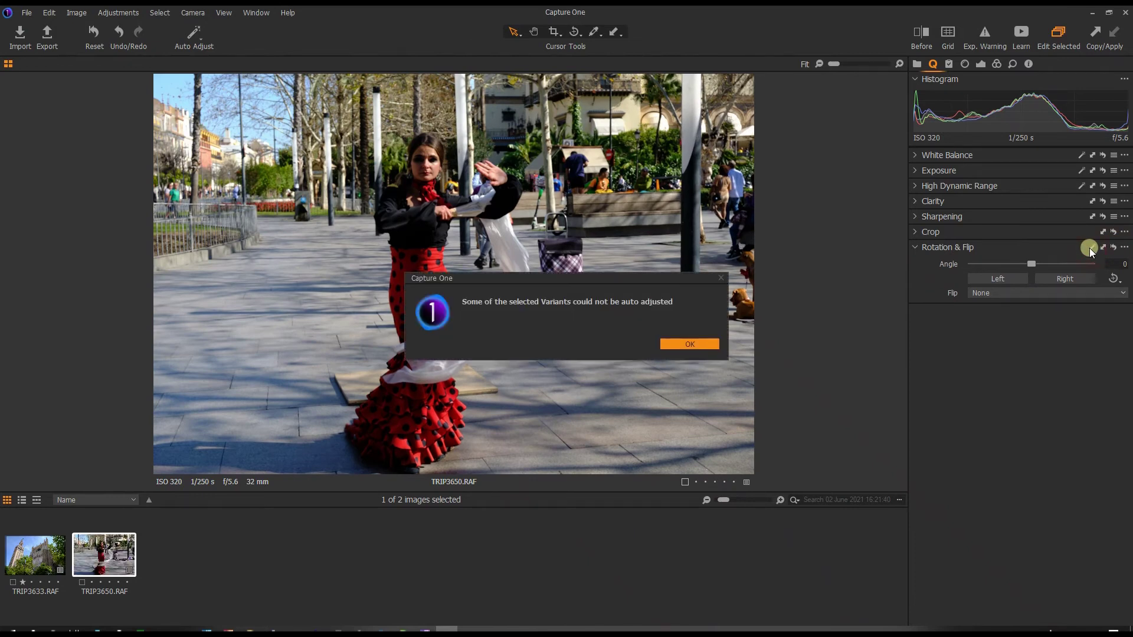
click(689, 344)
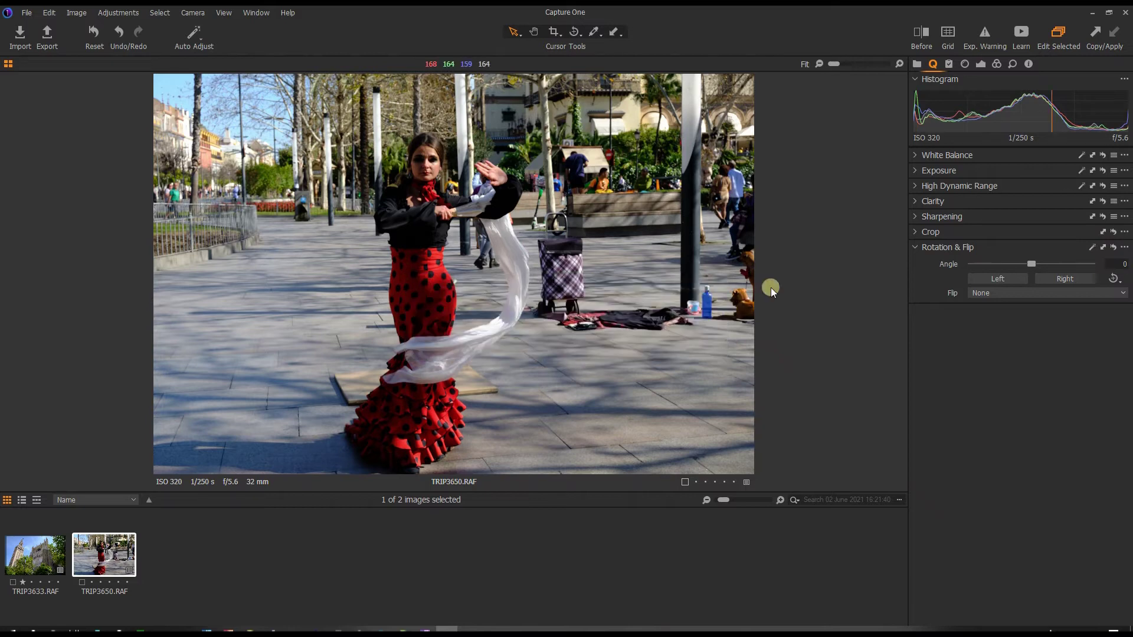
click(1093, 247)
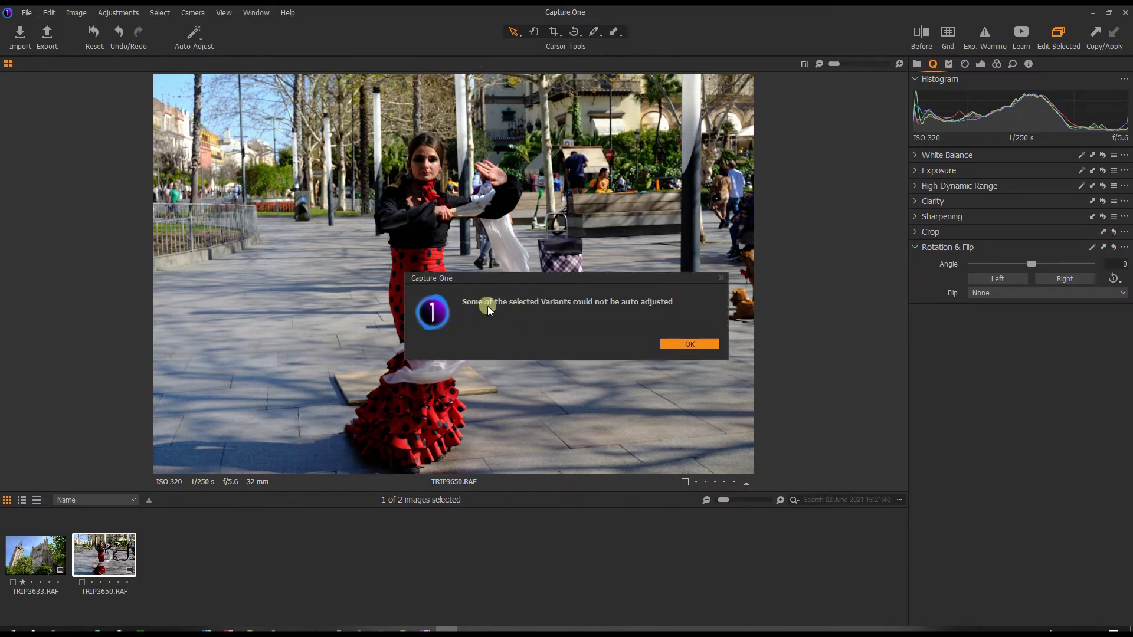
click(683, 344)
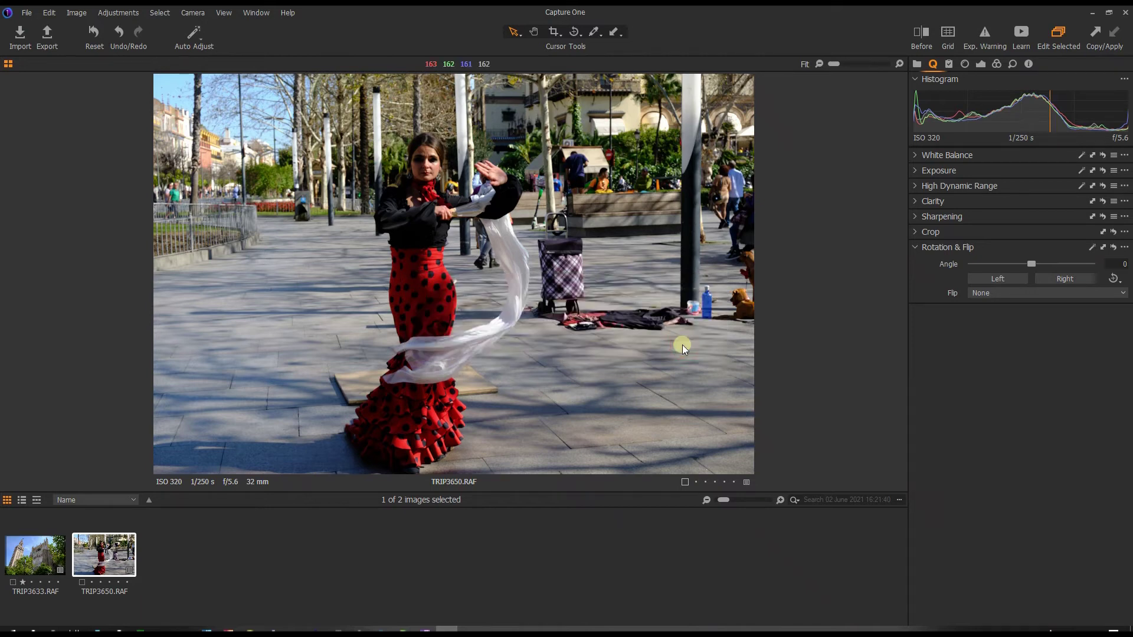
- Show the cathedral photo TRIP3633.RAF in the viewer and try to auto-adjust its rotation
click(40, 555)
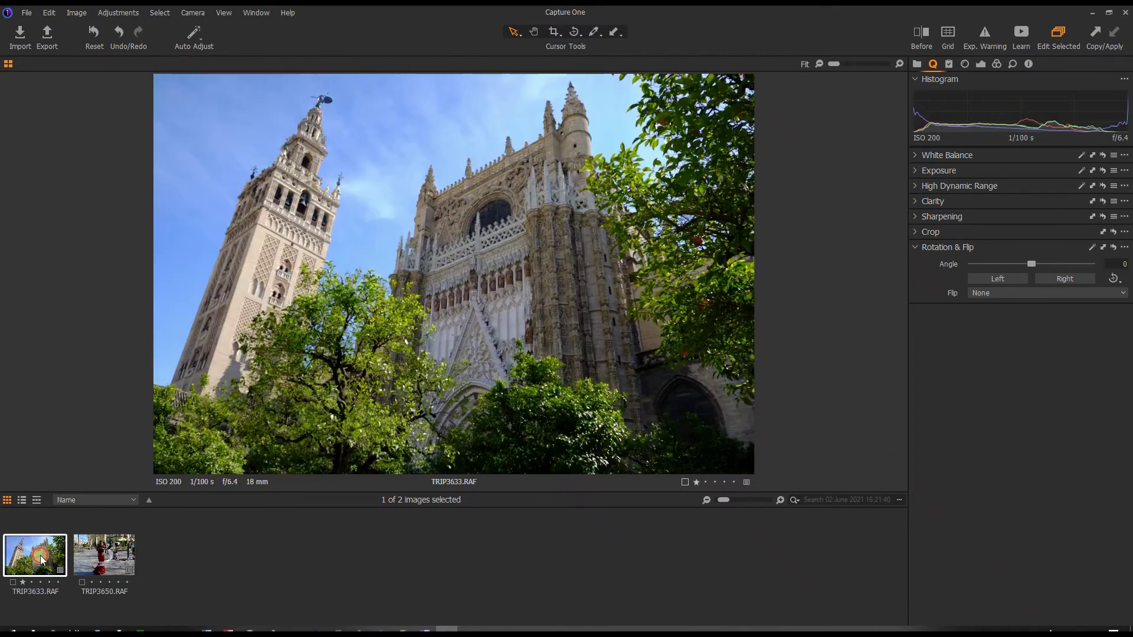
click(1092, 249)
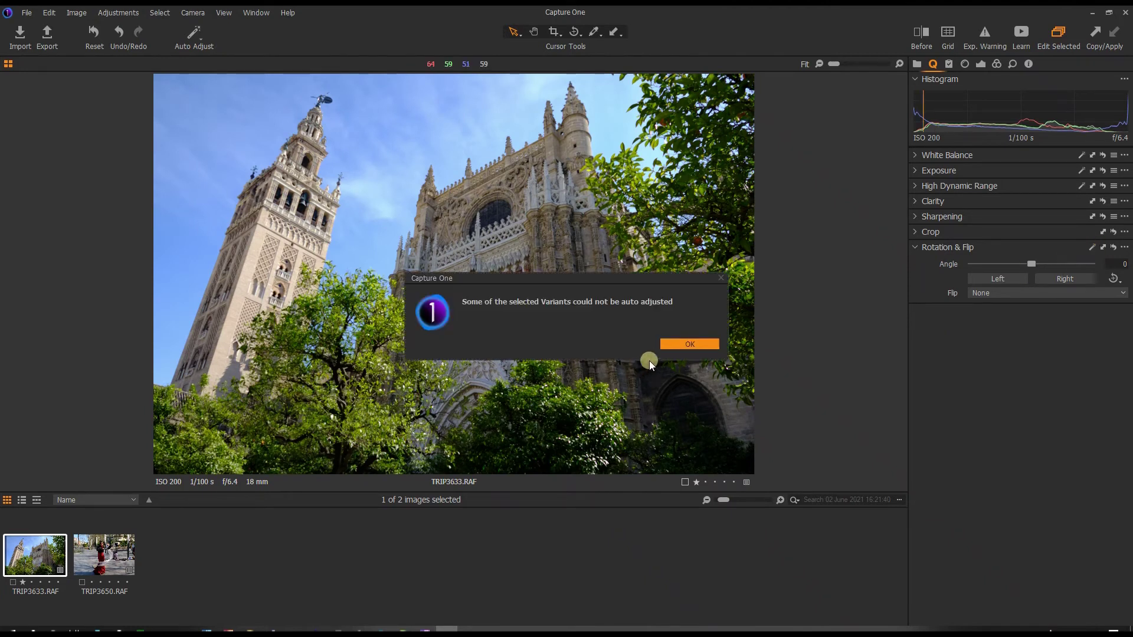
click(663, 347)
- Try a rotation angle of about -21.39 and the Horizontal and Vertical flips on the cathedral photo, resetting them and collapsing Rotation & Flip
drag(1024, 264, 999, 268)
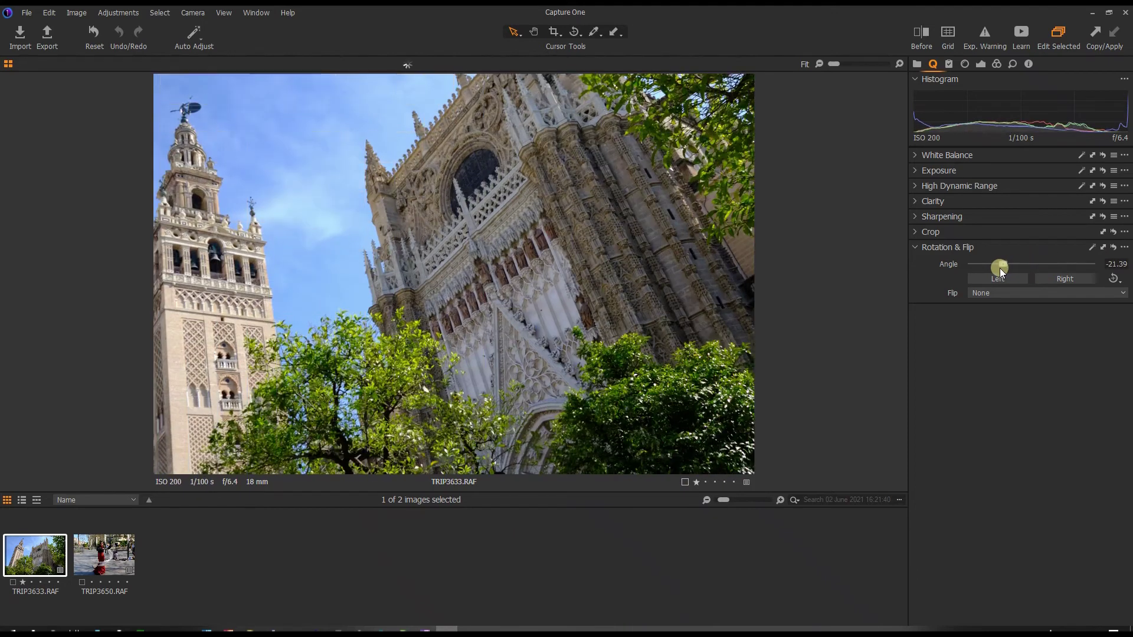
click(1113, 247)
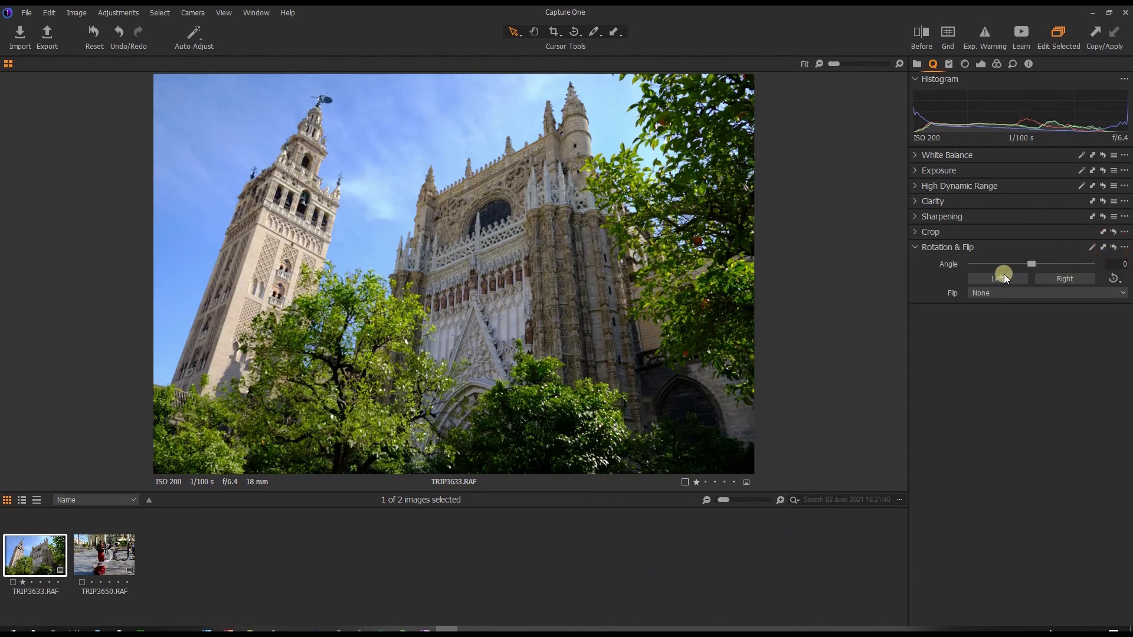
click(1003, 296)
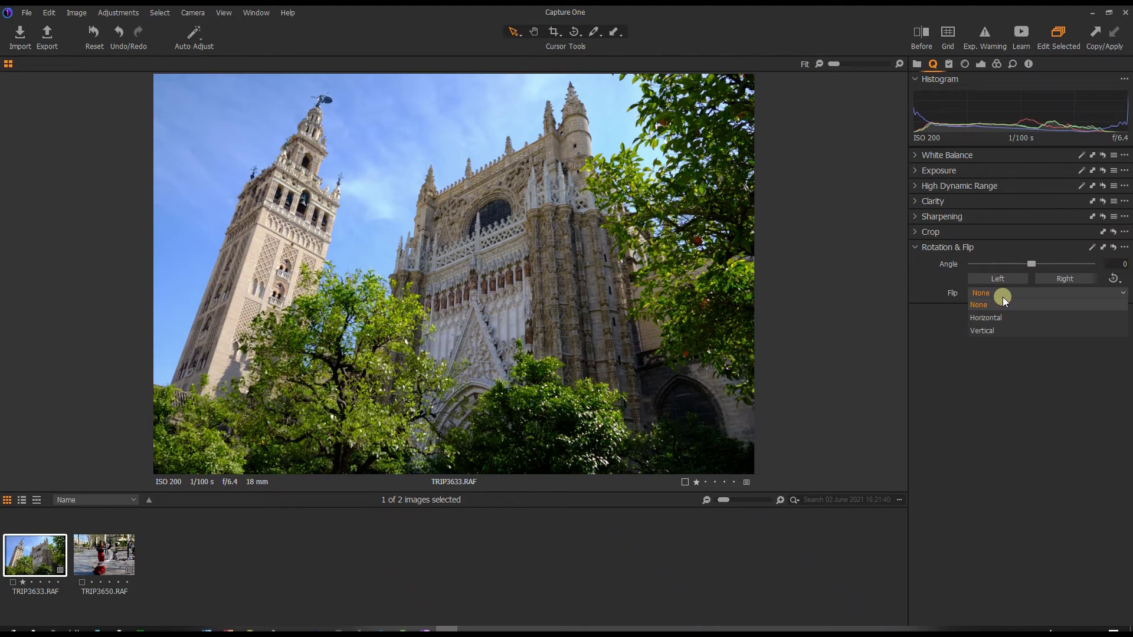
click(983, 320)
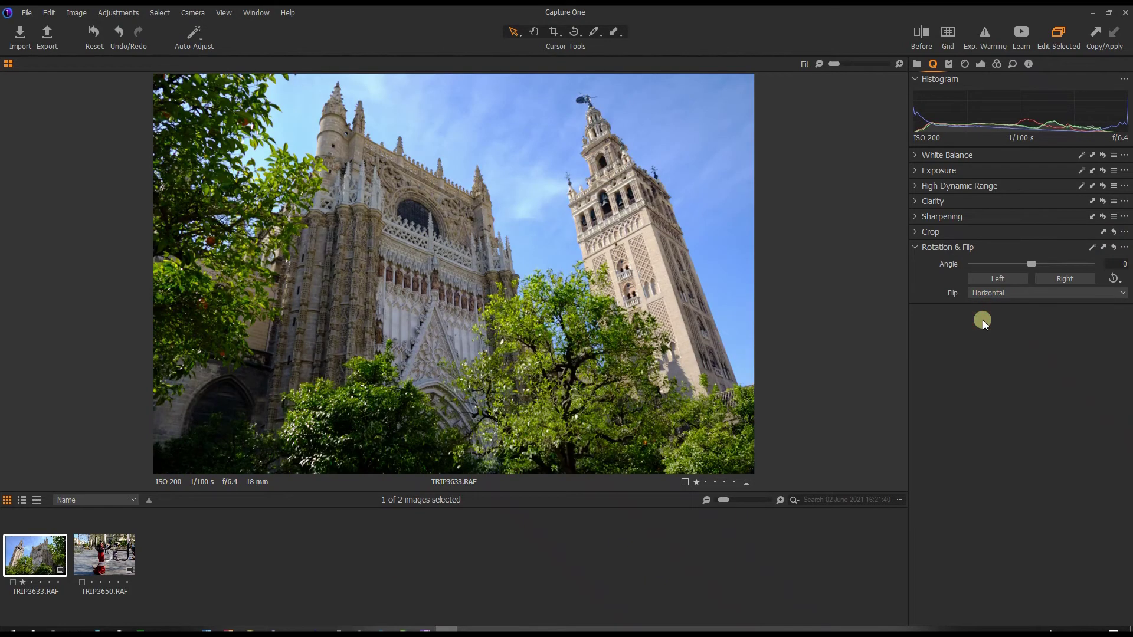
click(995, 294)
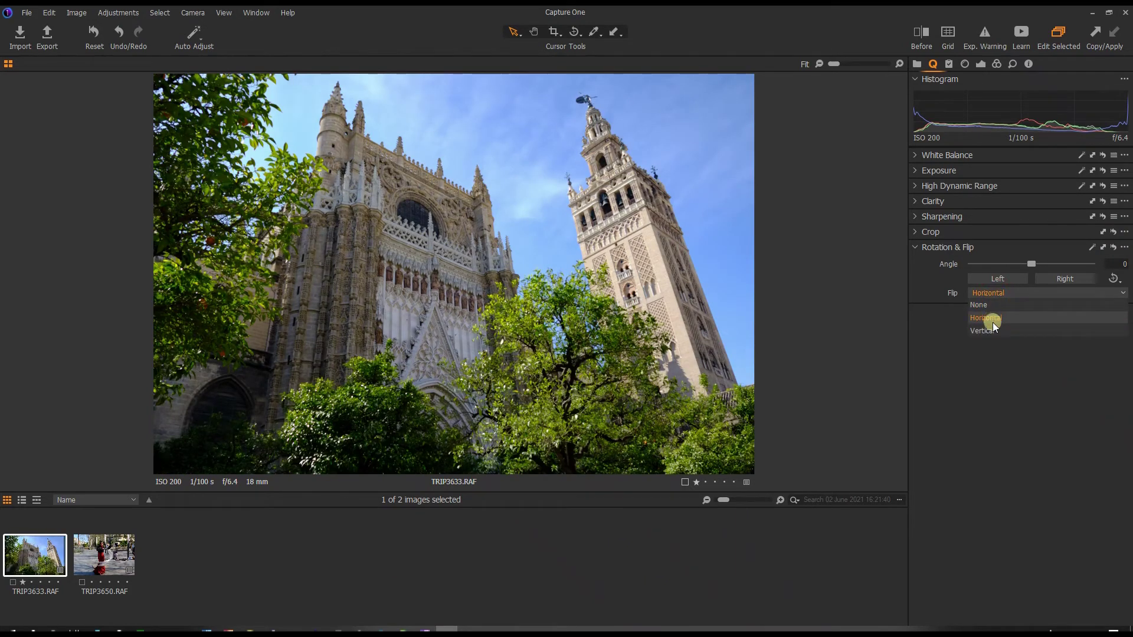
click(992, 329)
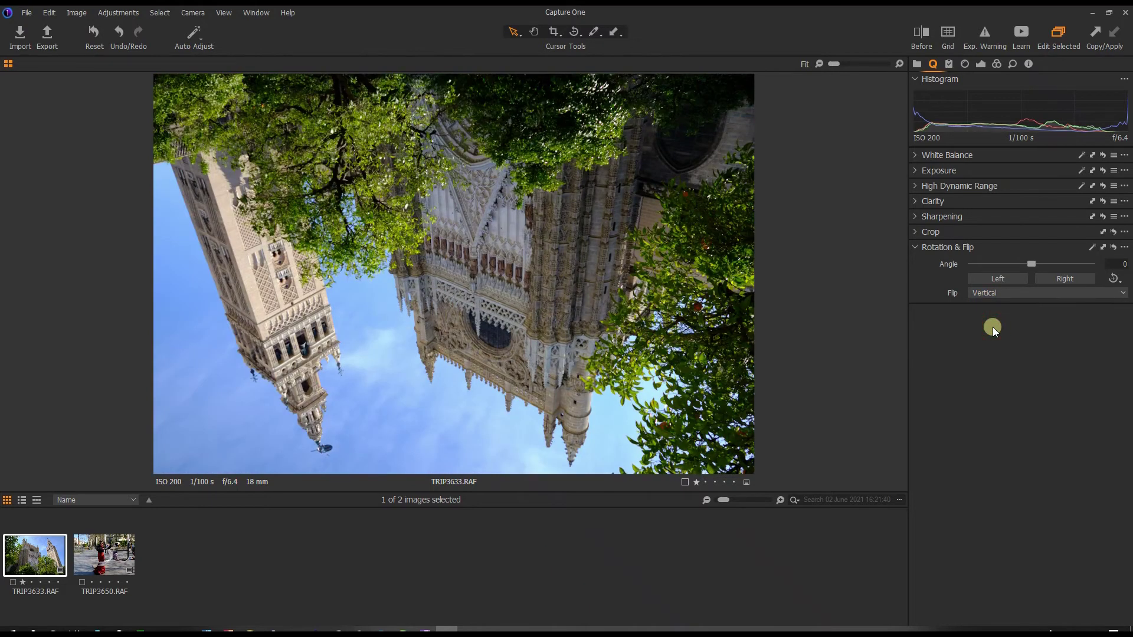
click(1114, 247)
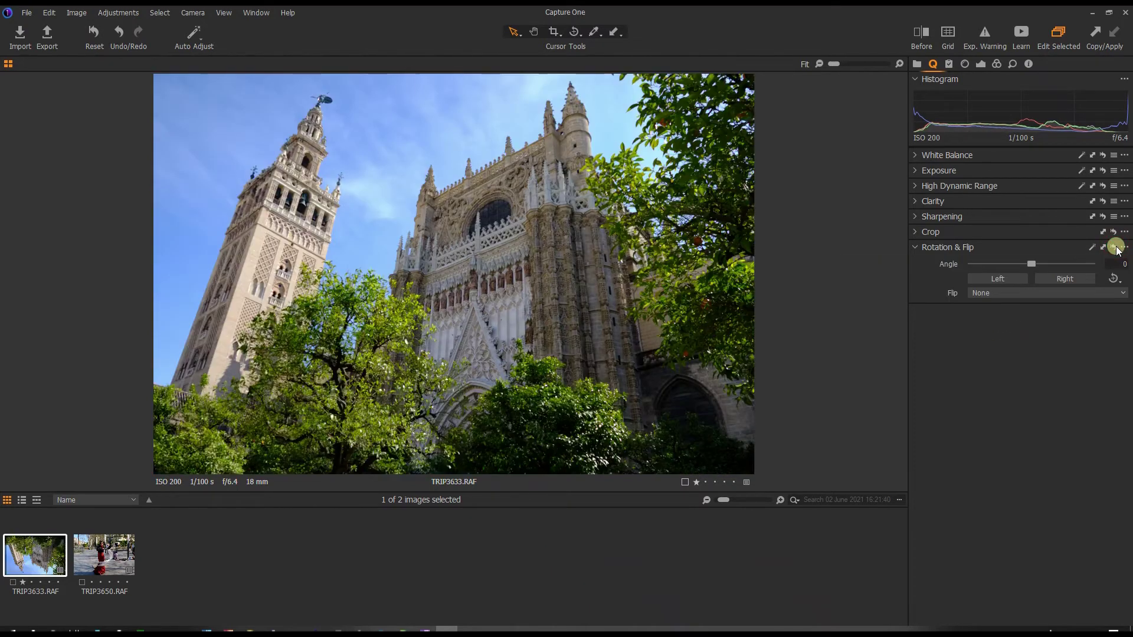
click(915, 248)
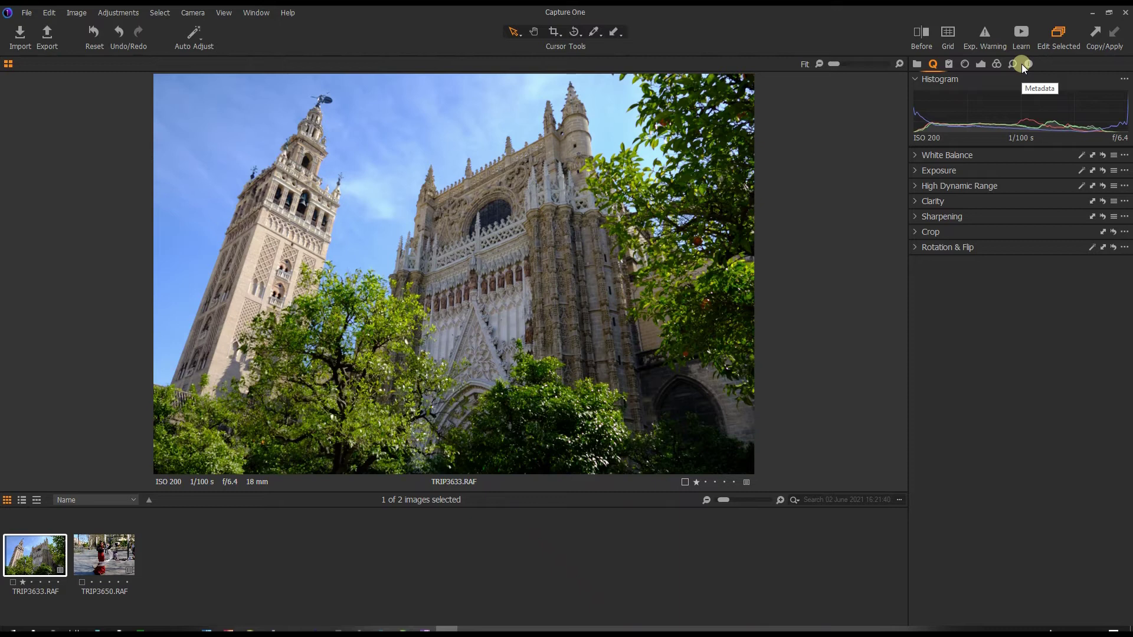
- Lower the cathedral photo's white balance to about 2606 Kelvin and compare it with the Before view
click(929, 156)
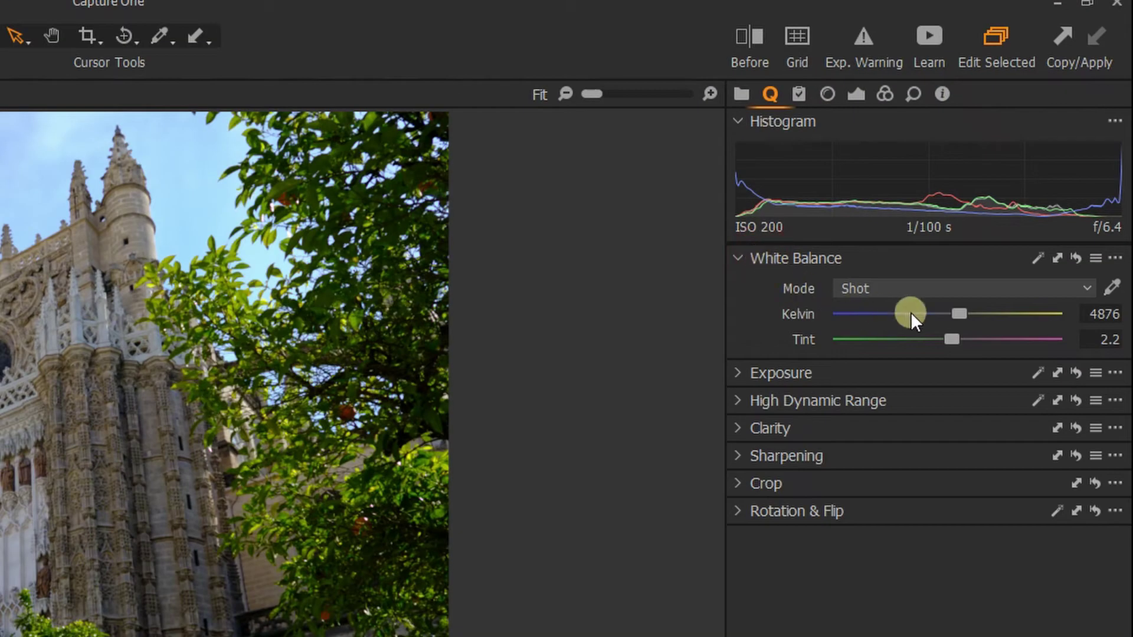
drag(959, 313, 902, 314)
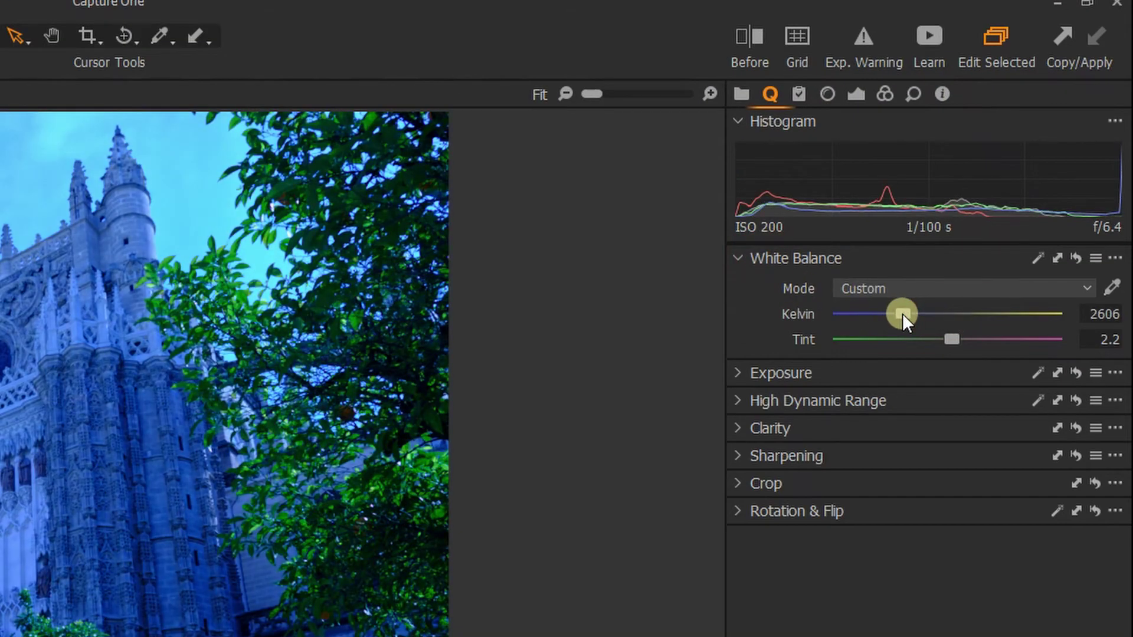
click(740, 39)
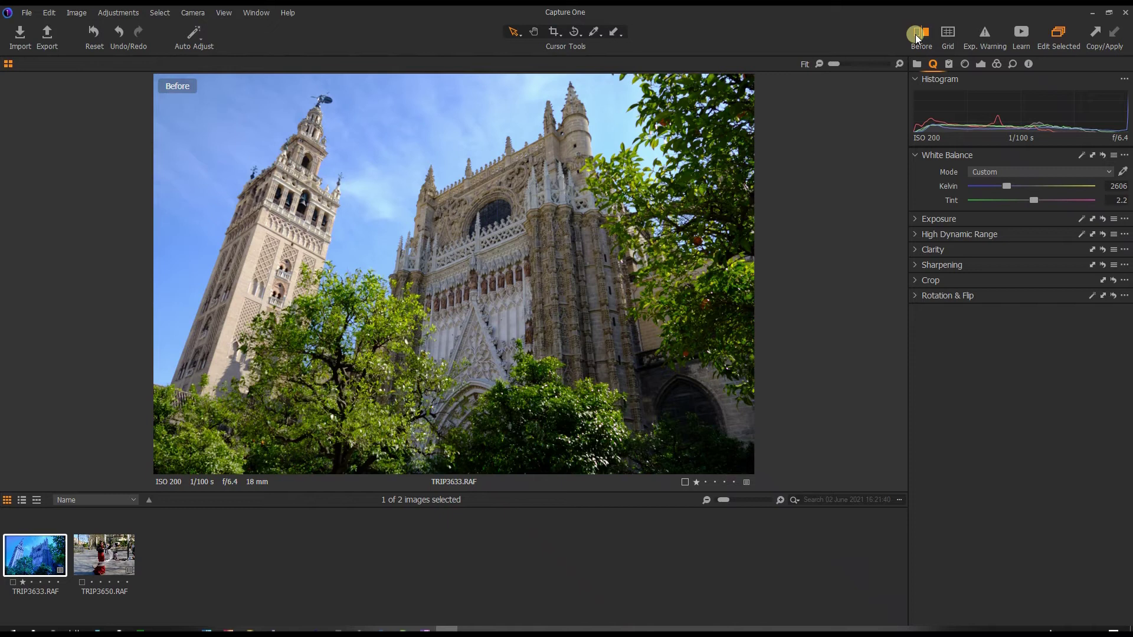
click(915, 34)
click(915, 34)
click(915, 34)
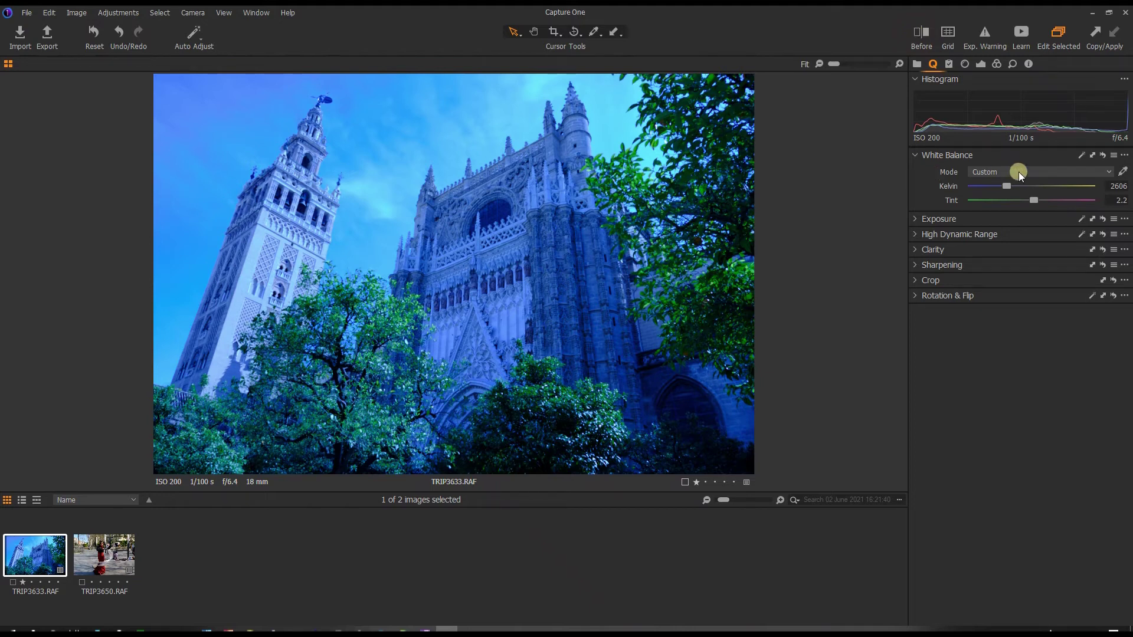
- Show the grid over the cathedral photo and reset all of its adjustments
click(950, 34)
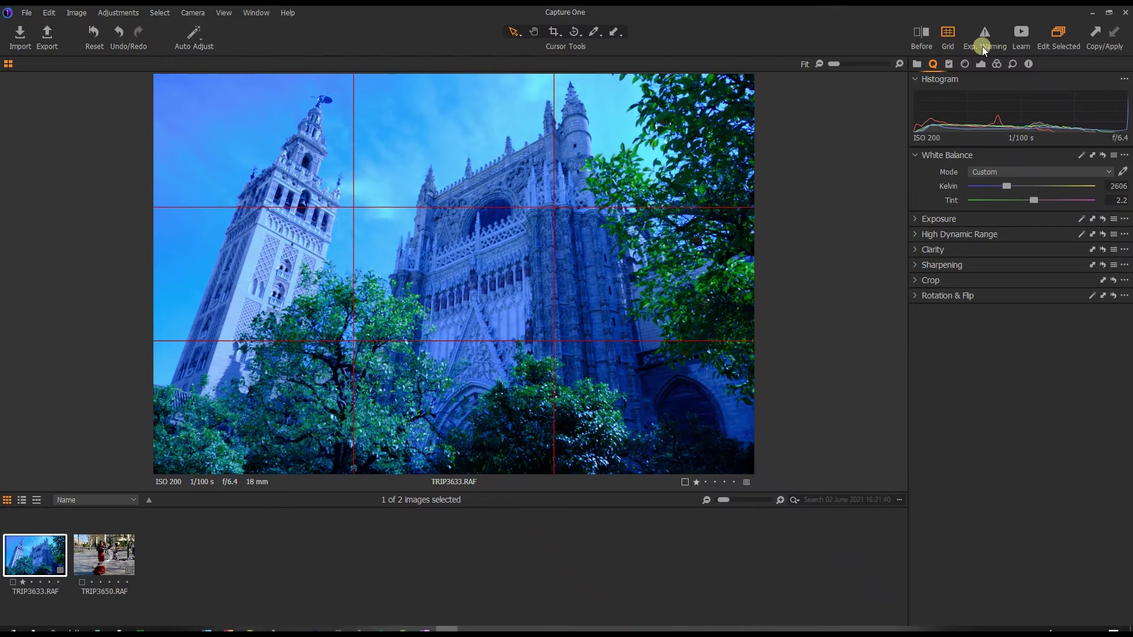
click(92, 34)
- Check the cathedral photo for overexposed areas with the exposure warning, and turn the warning off
key(ctrl+e)
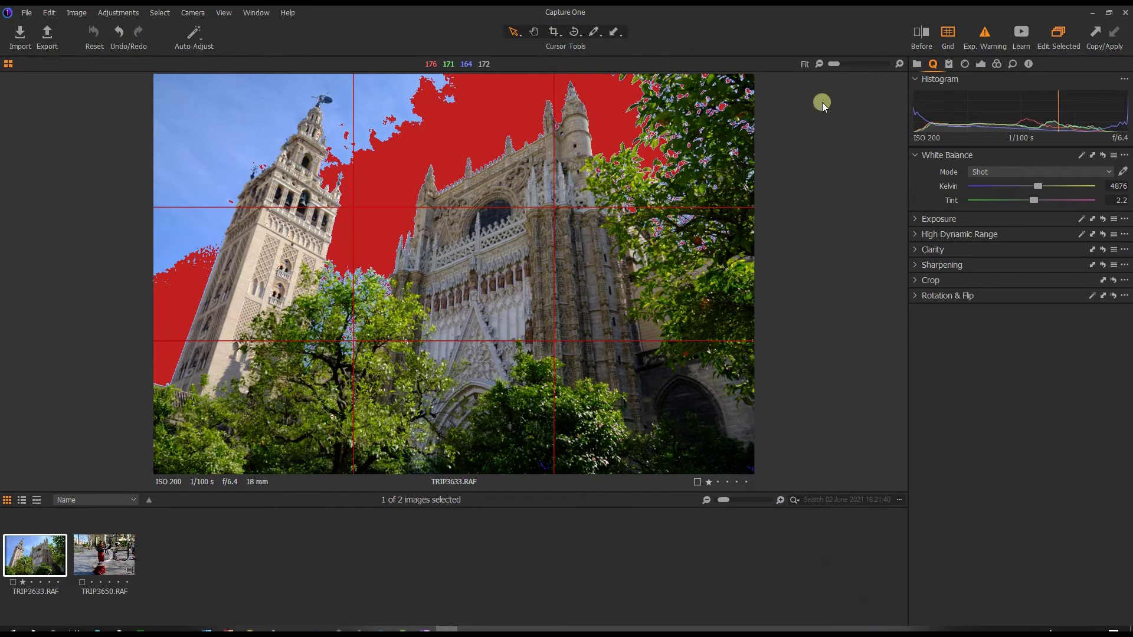
click(982, 39)
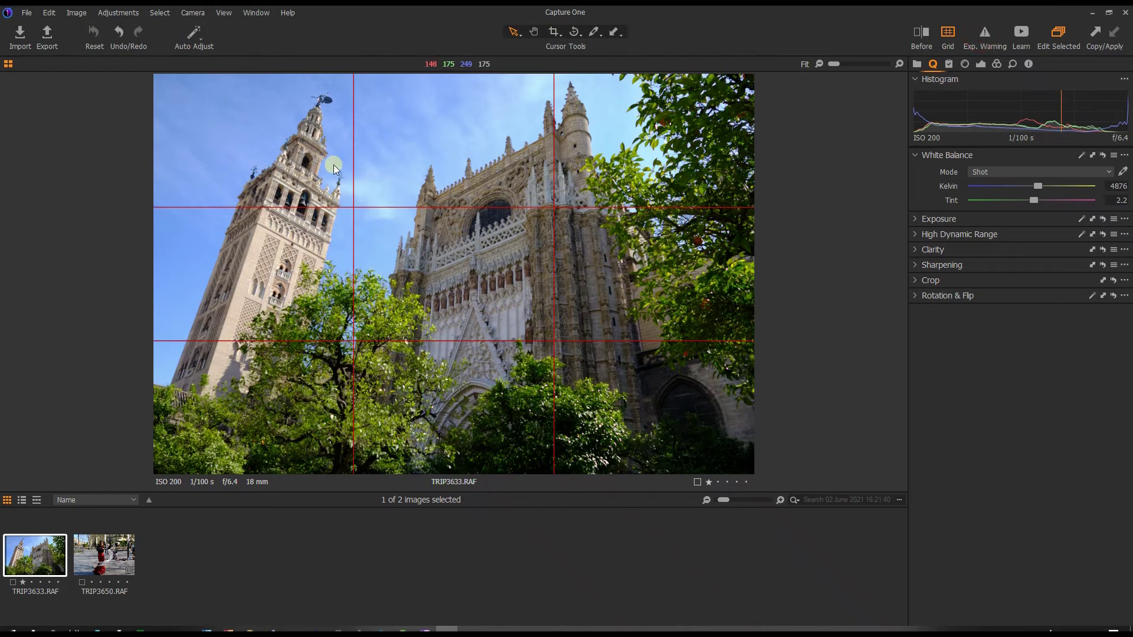
click(982, 38)
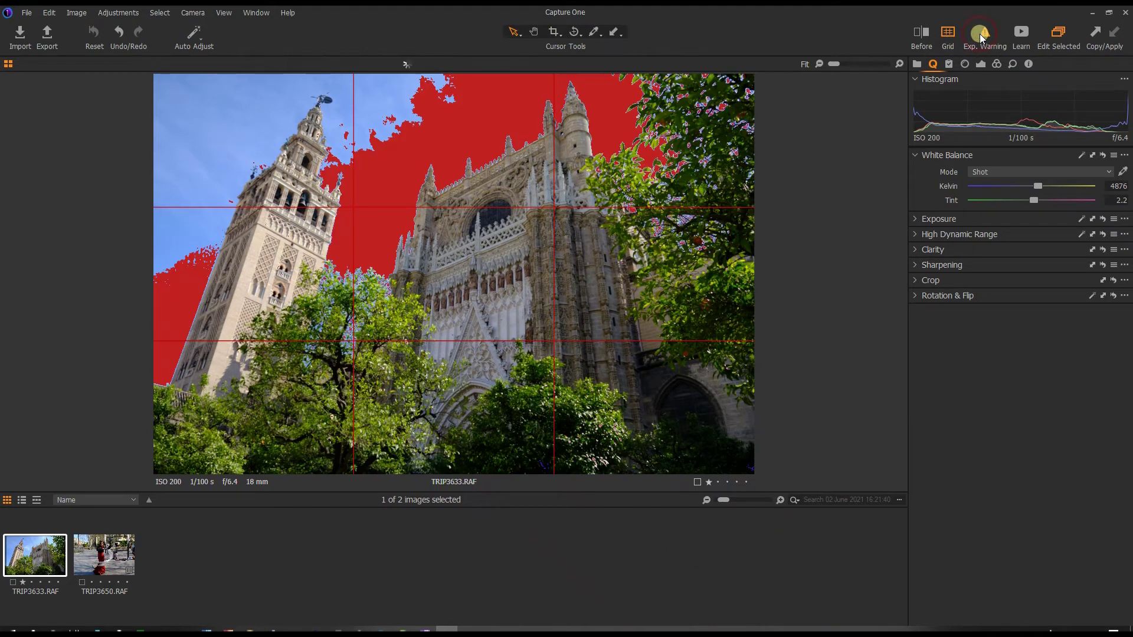
click(982, 38)
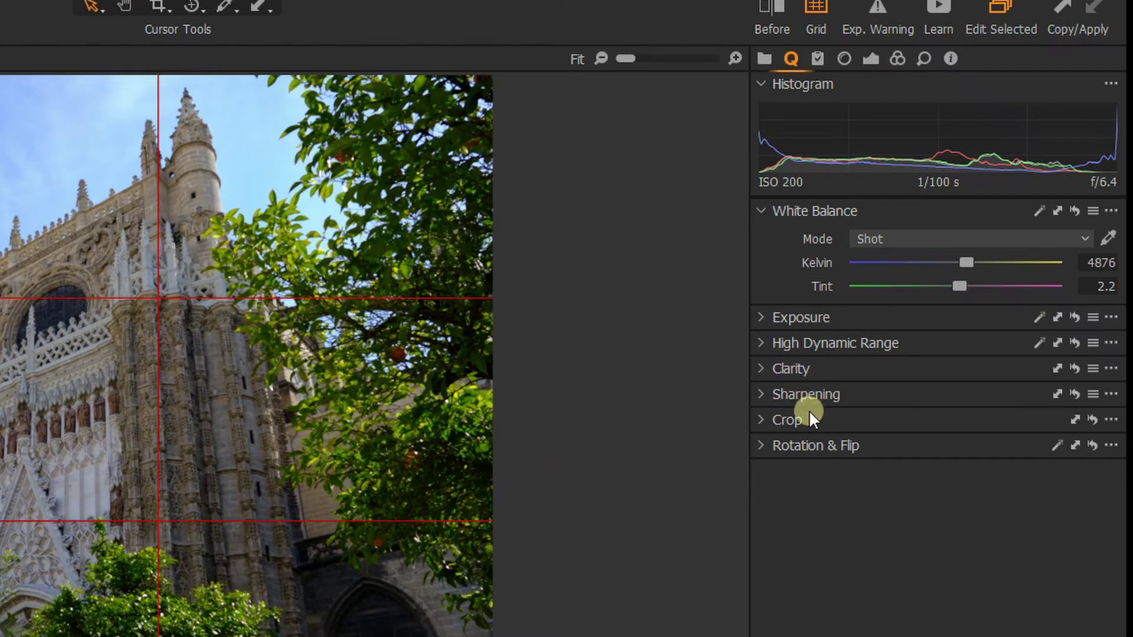
- View the High Dynamic Range sliders, and collapse that tool and the White Balance tool
click(792, 339)
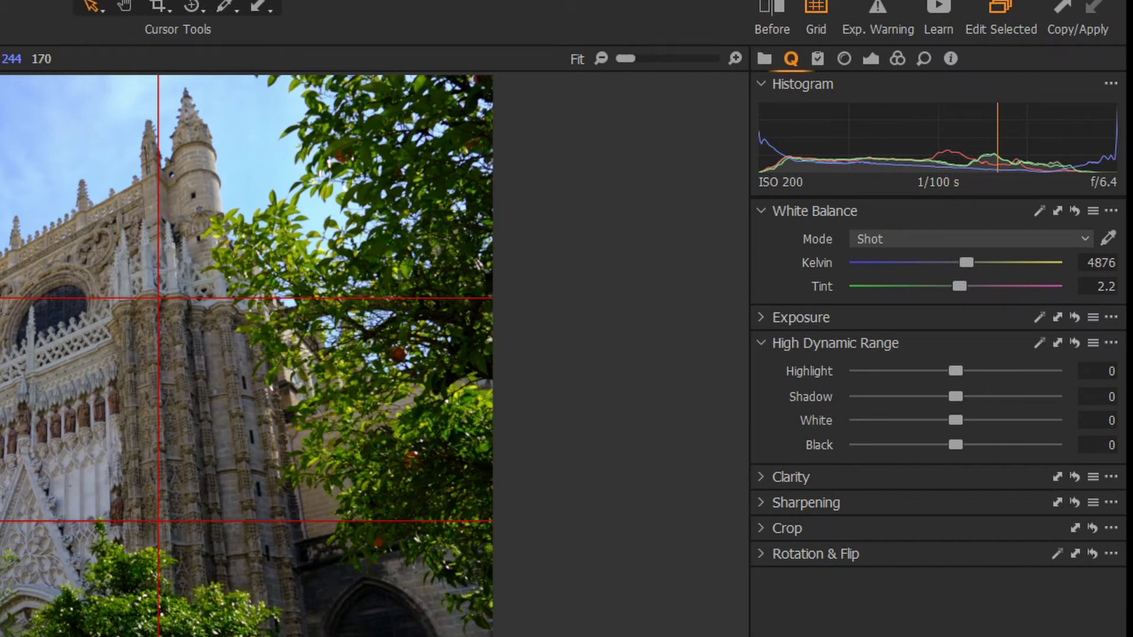
click(761, 343)
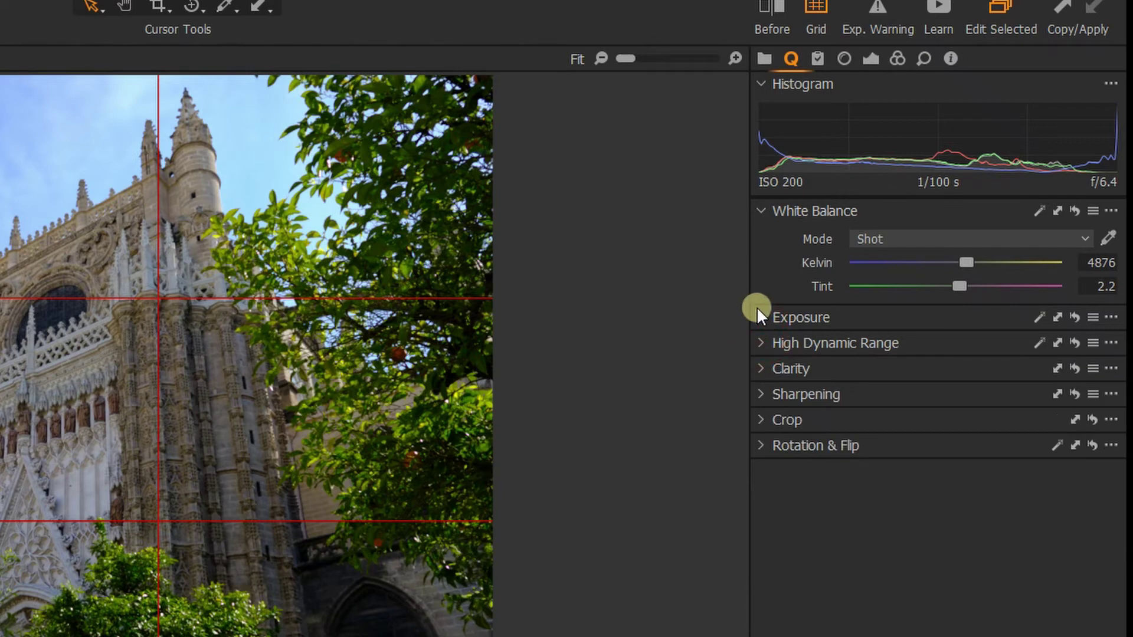
click(760, 207)
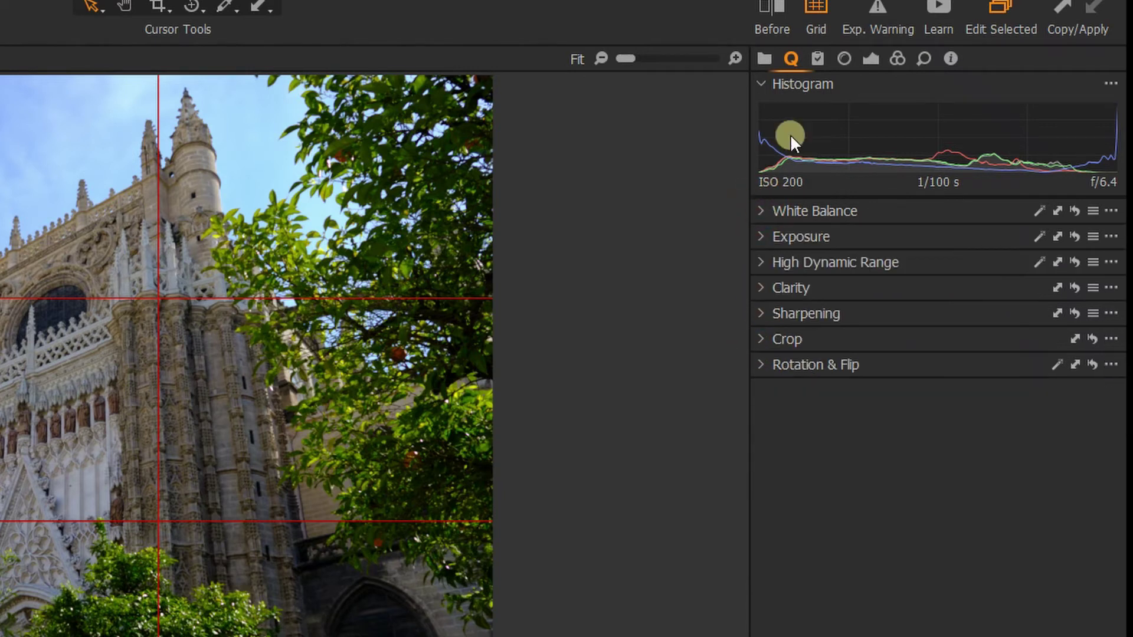
- View the Styles and Presets tools, expanding Custom Styles, Built-in Styles and the IQ Styles group
click(817, 59)
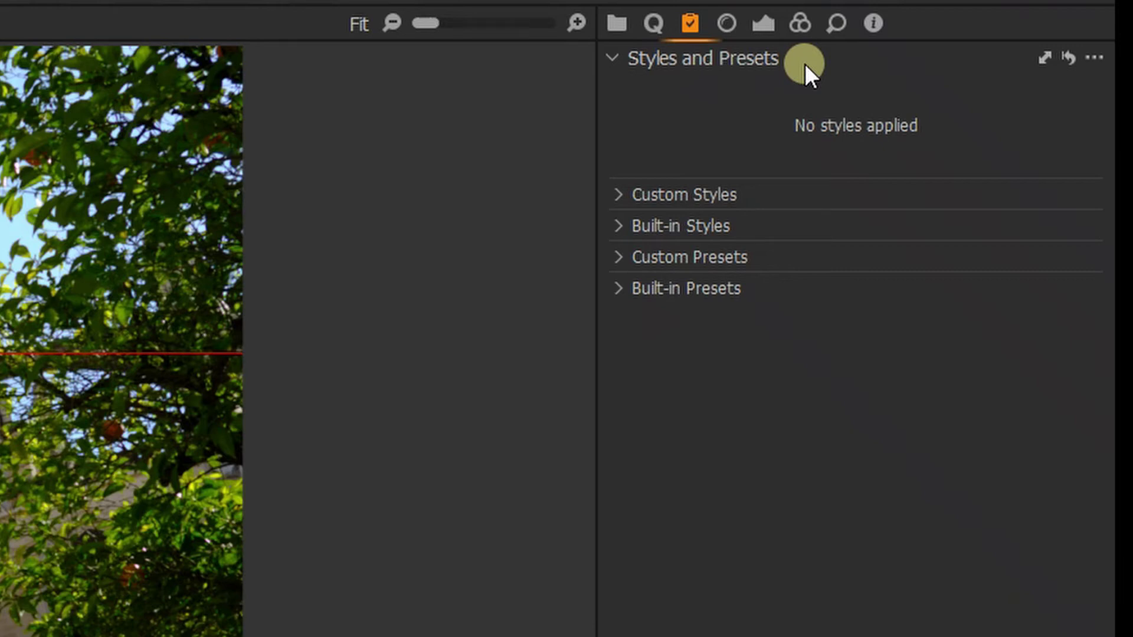
click(625, 193)
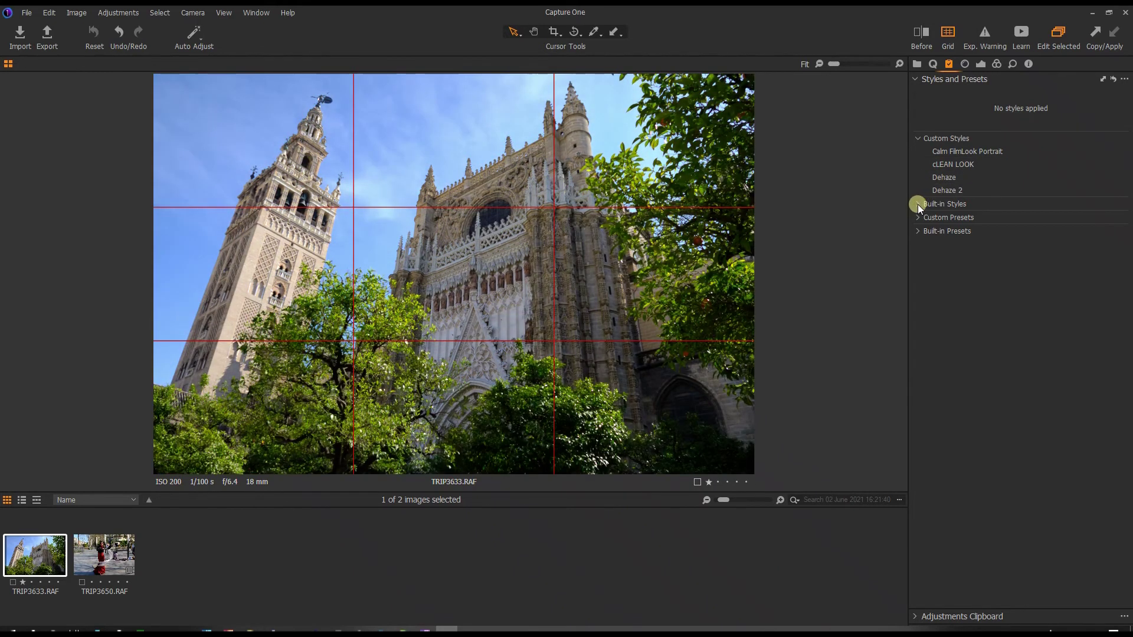
click(918, 204)
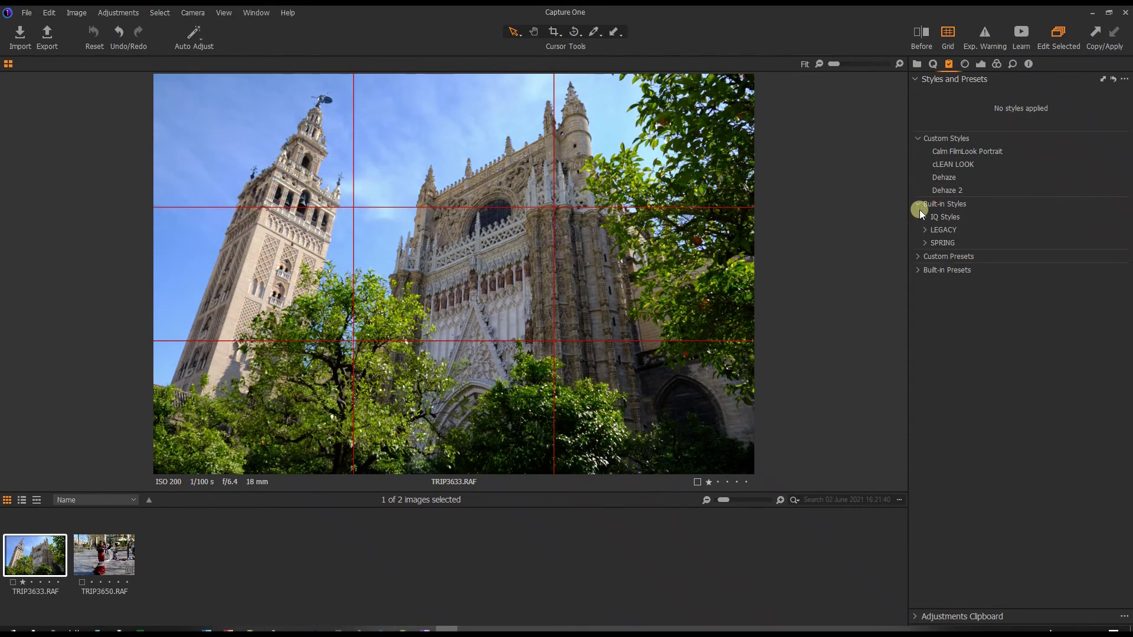
click(924, 216)
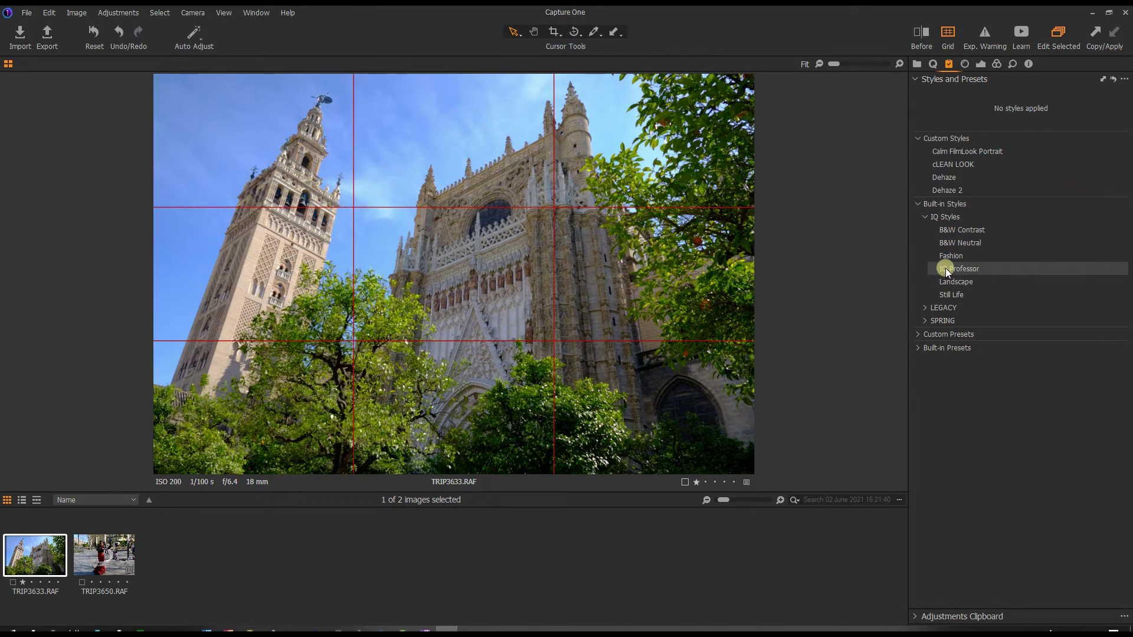
- View the SPRING group of built-in styles, and collapse the Styles and Presets tool
click(924, 320)
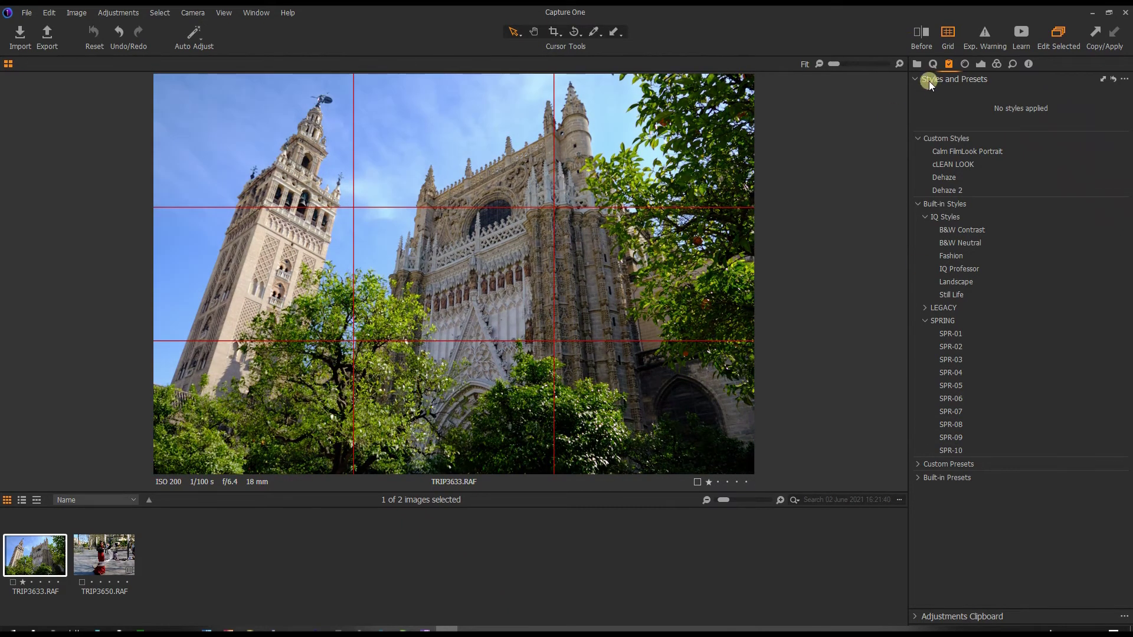
click(914, 81)
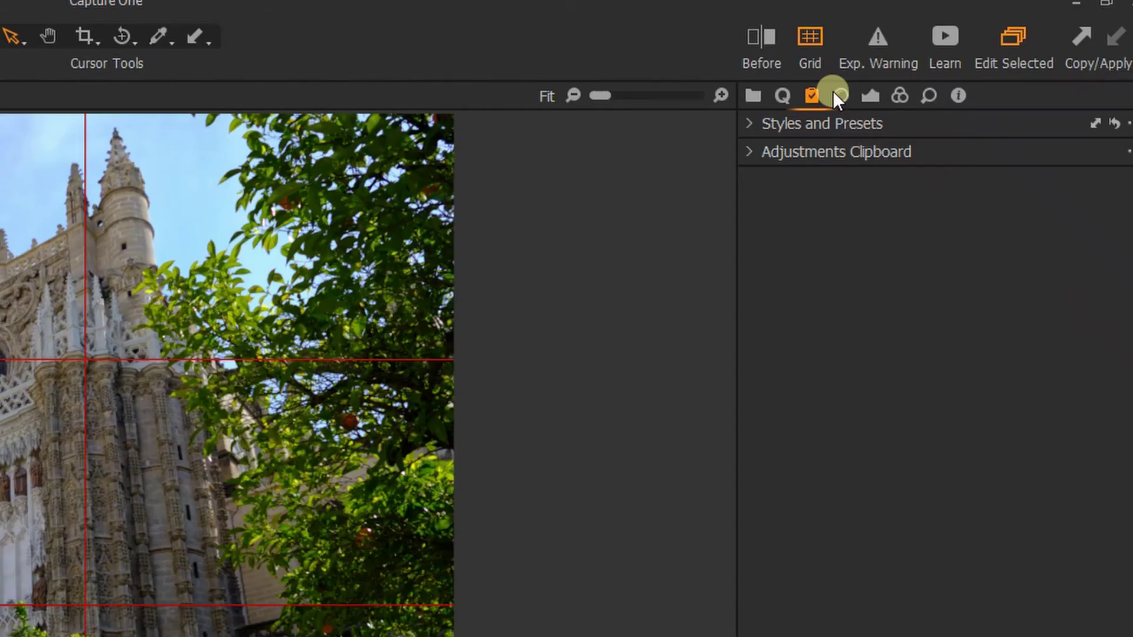
- Go to the lens tools, hide the grid over the cathedral photo, and expand Rotation & Flip
click(837, 92)
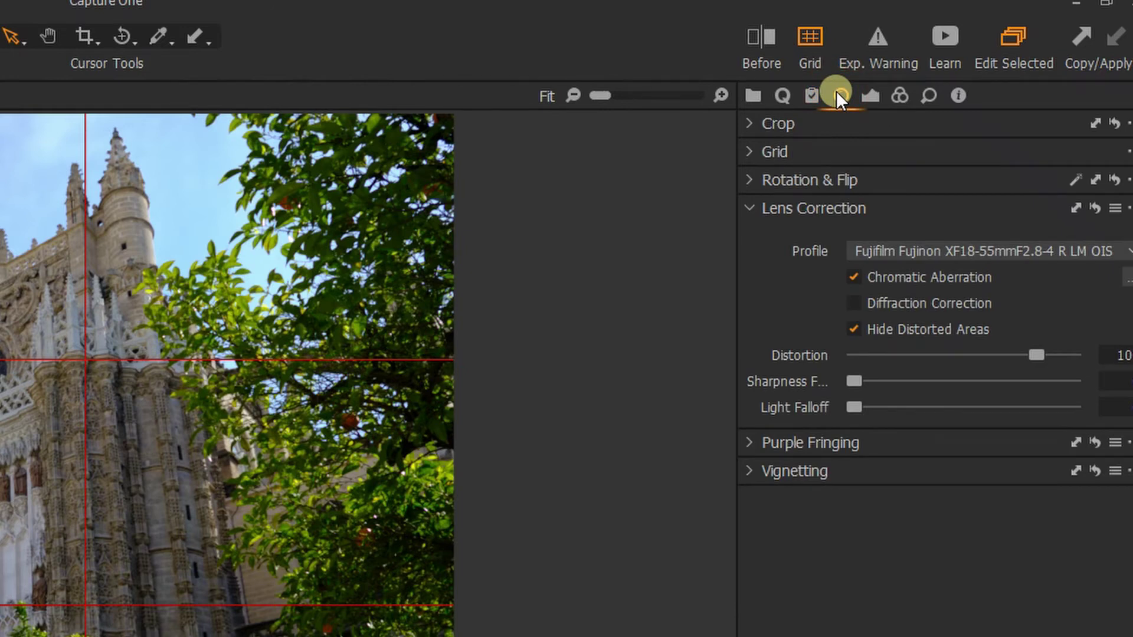
click(807, 33)
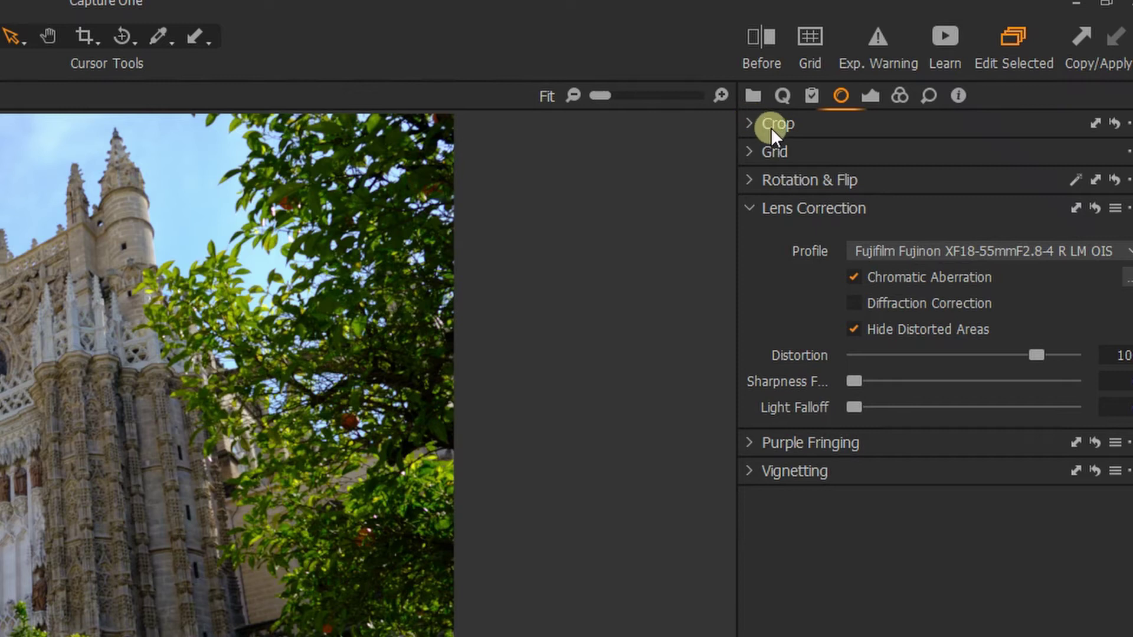
click(814, 30)
click(813, 33)
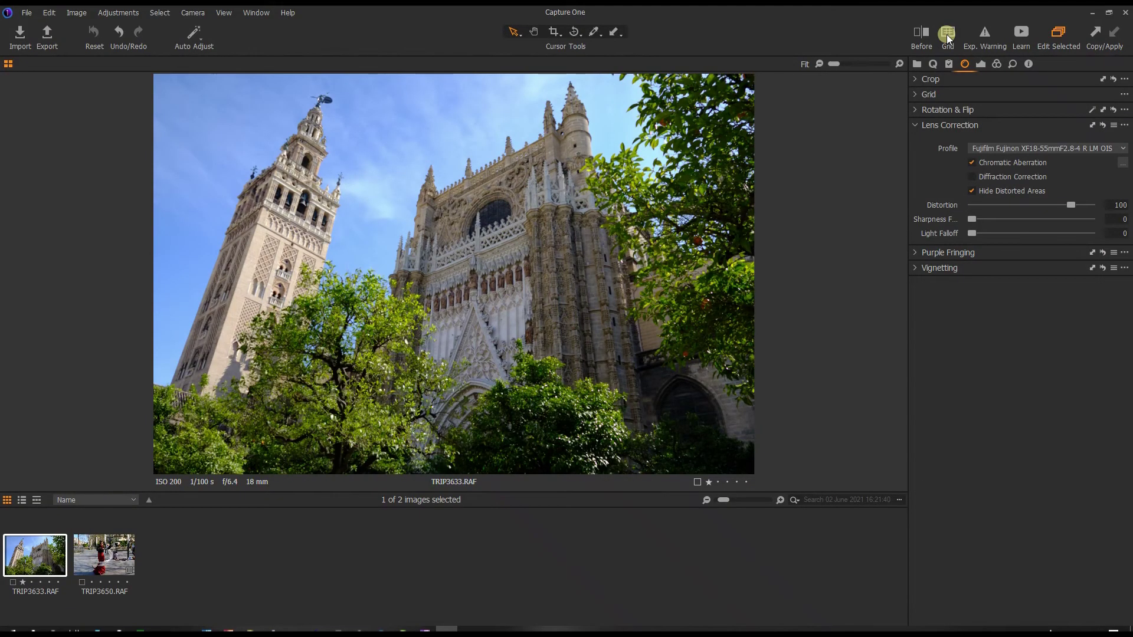
click(916, 110)
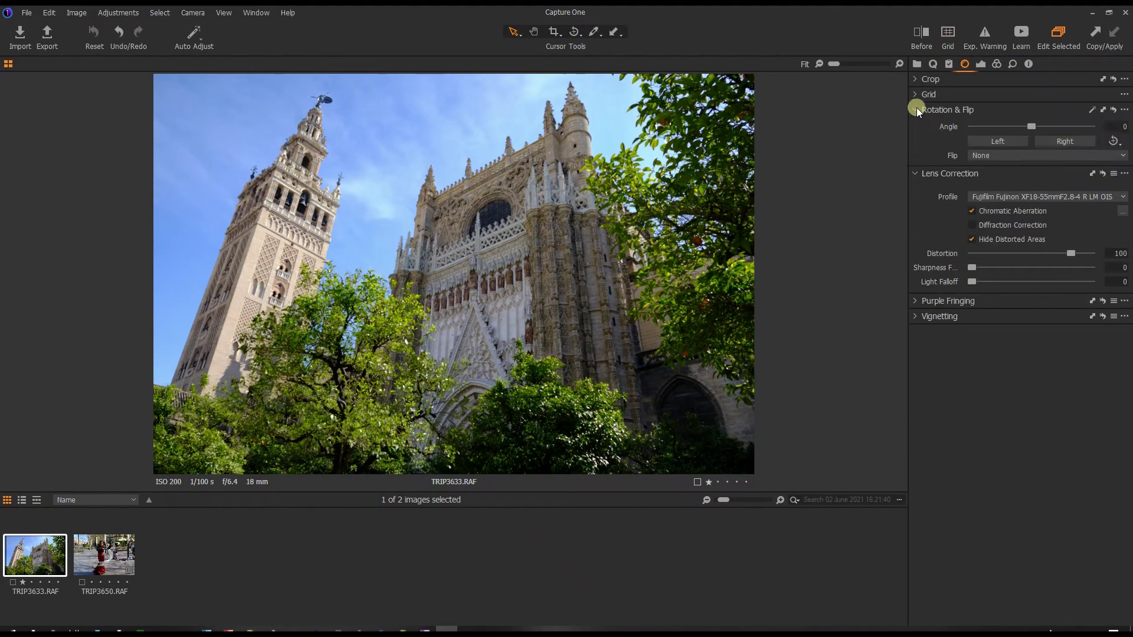
- Show the grid over the cathedral photo, try the yellow and magenta line colours, and set its colour to cyan
click(916, 96)
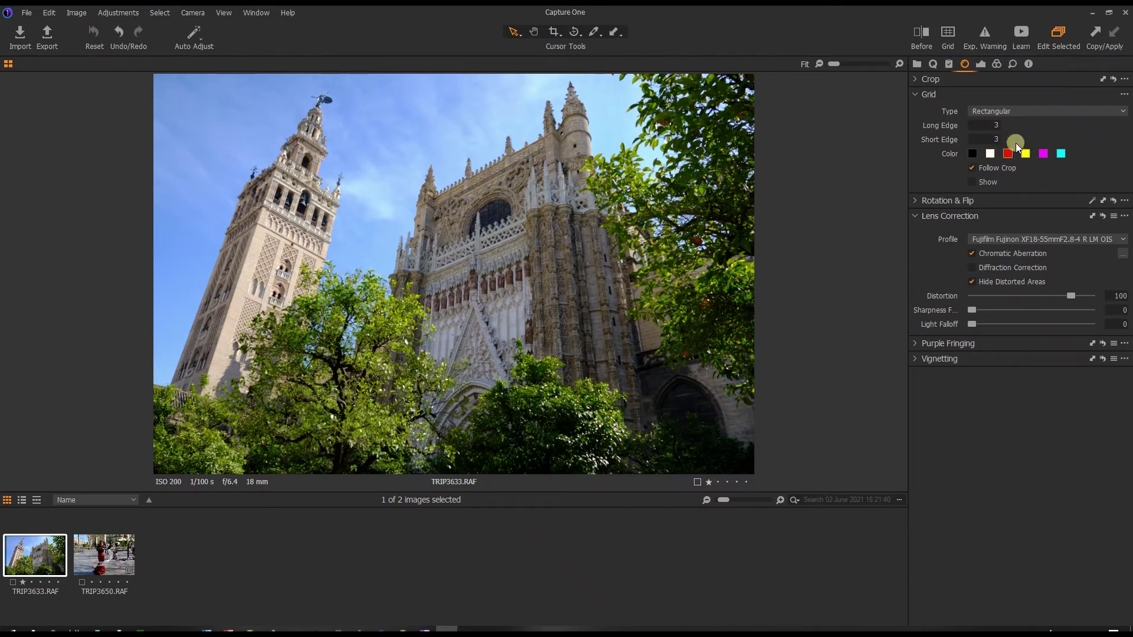
click(947, 33)
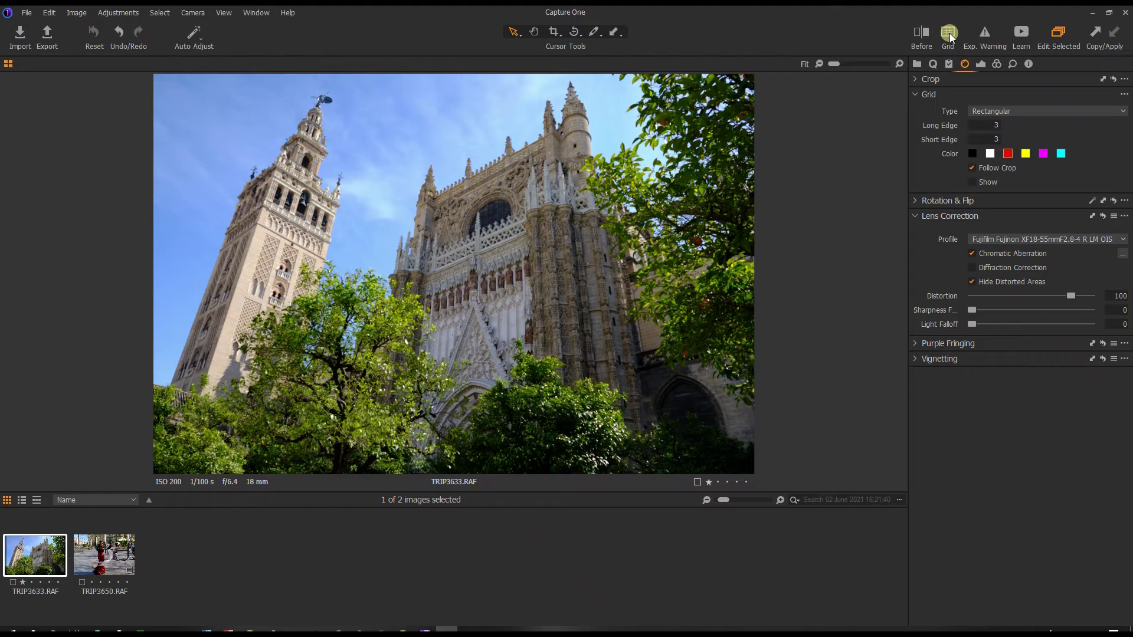
click(1024, 154)
click(1042, 155)
click(1060, 155)
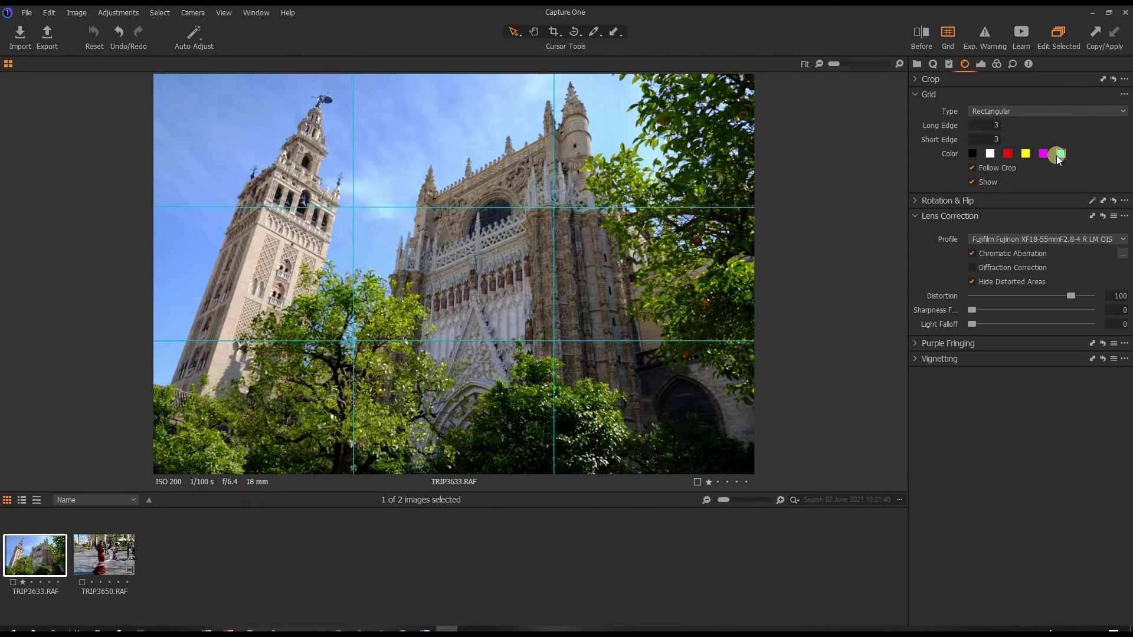
click(917, 95)
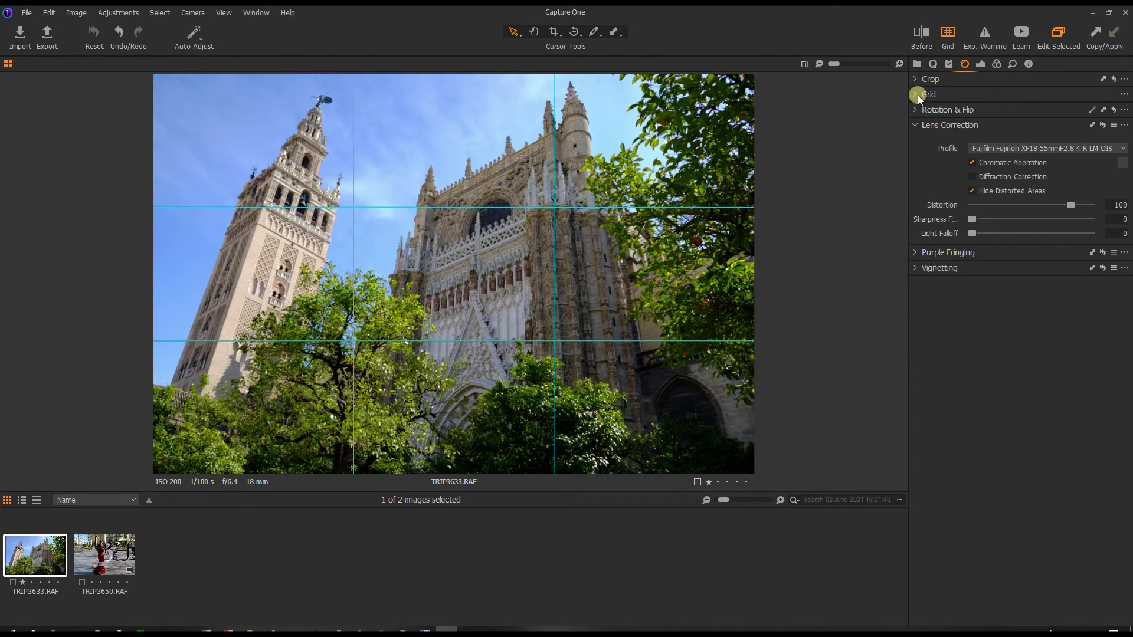
- Look through the lens profile choices, try a distortion correction of 0, and reset Lens Correction
click(1047, 148)
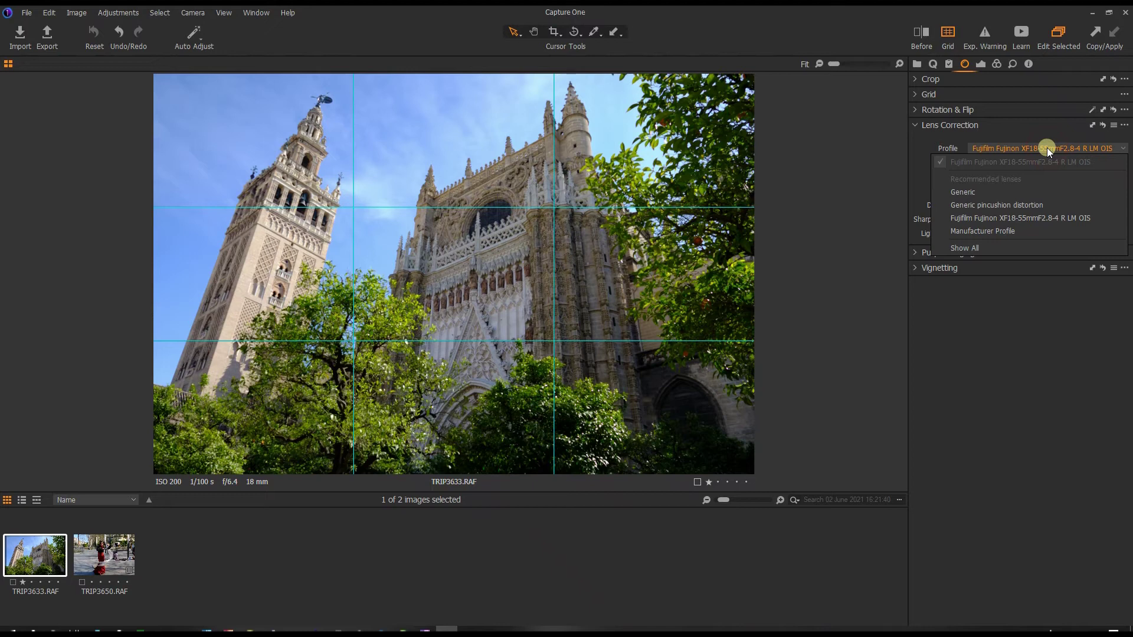
click(990, 148)
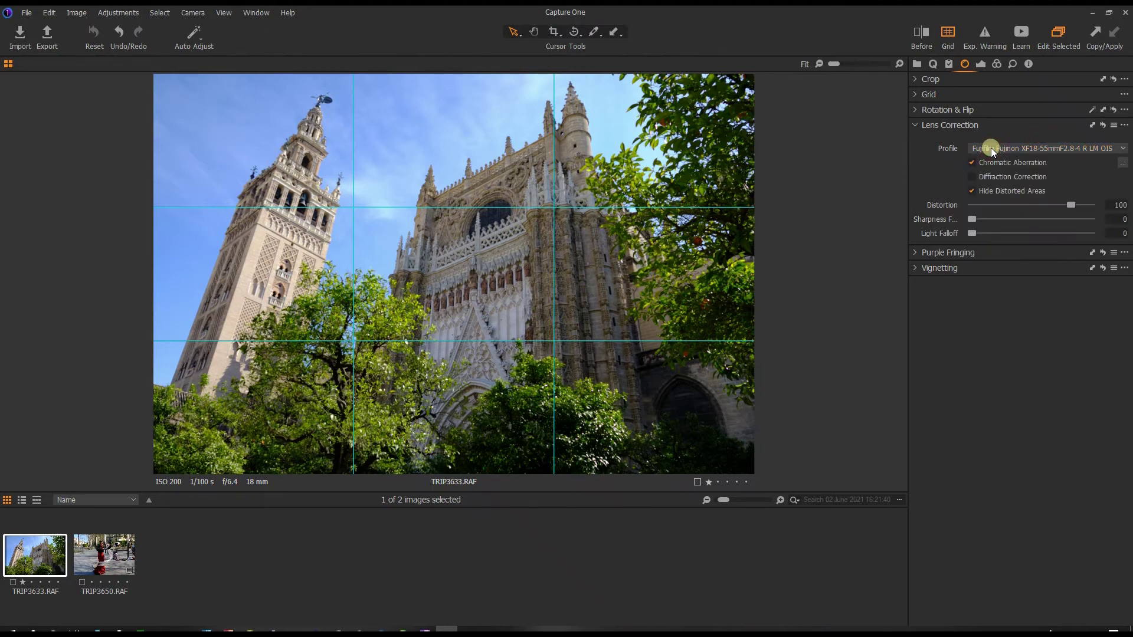
drag(1068, 208, 1127, 219)
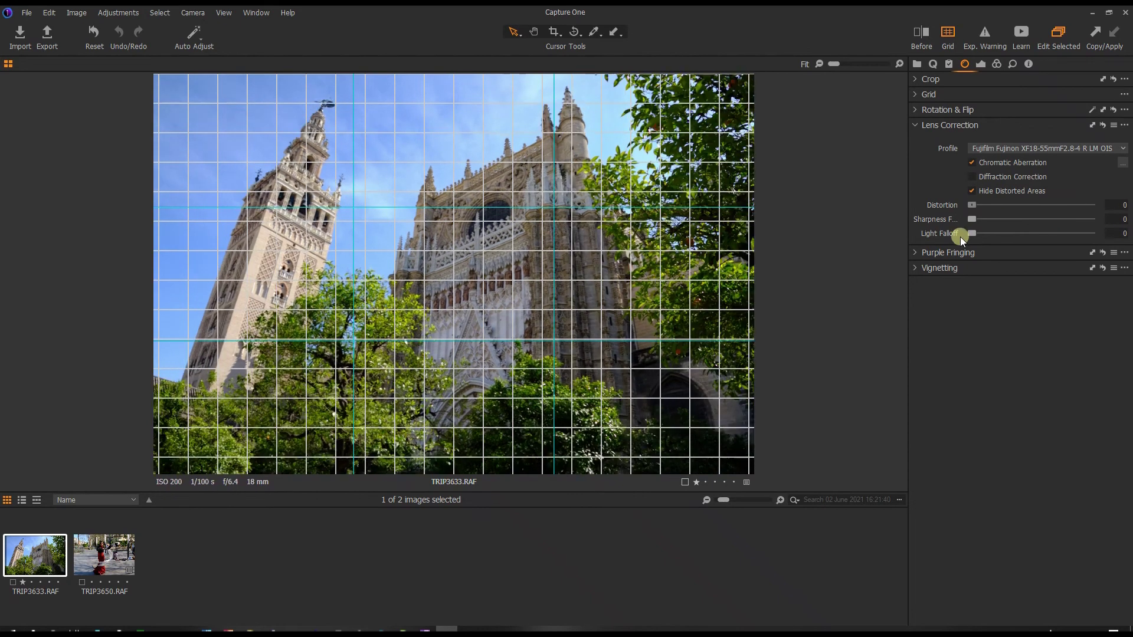
click(1102, 126)
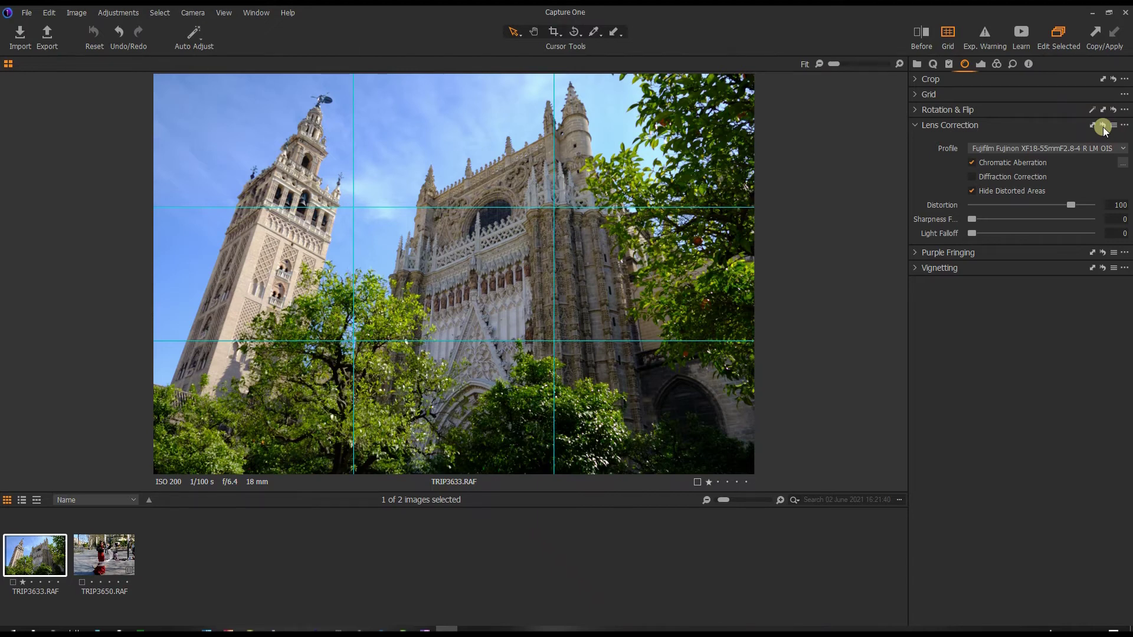
click(916, 125)
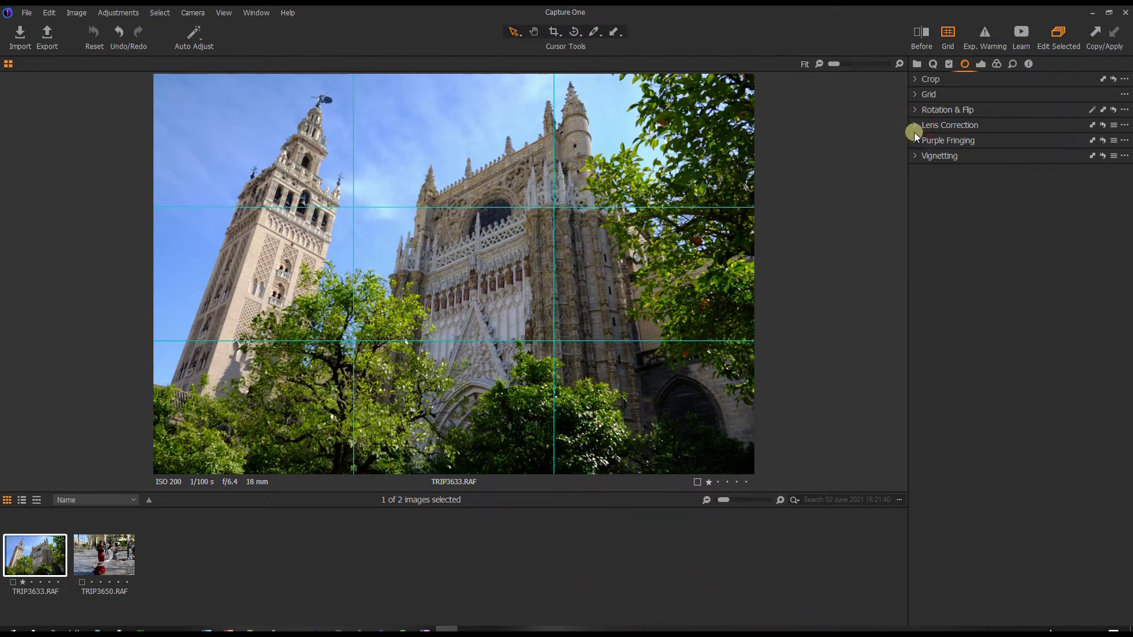
- View the Purple Fringing control, try a vignetting amount of -1.9 on the cathedral photo, and reset it
click(913, 139)
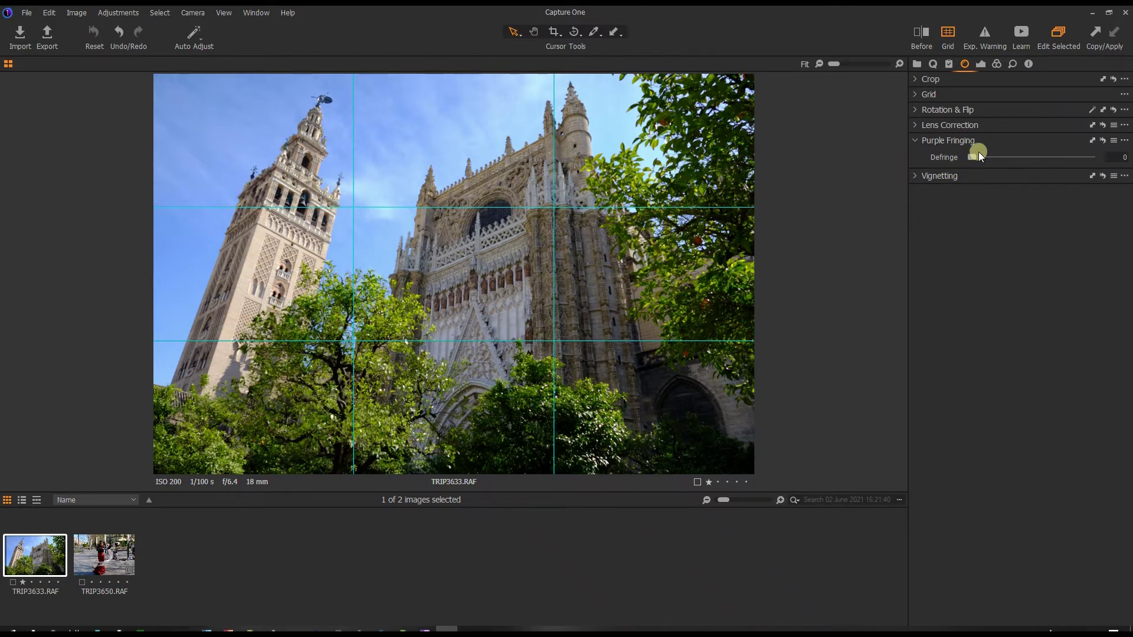
click(916, 140)
click(915, 157)
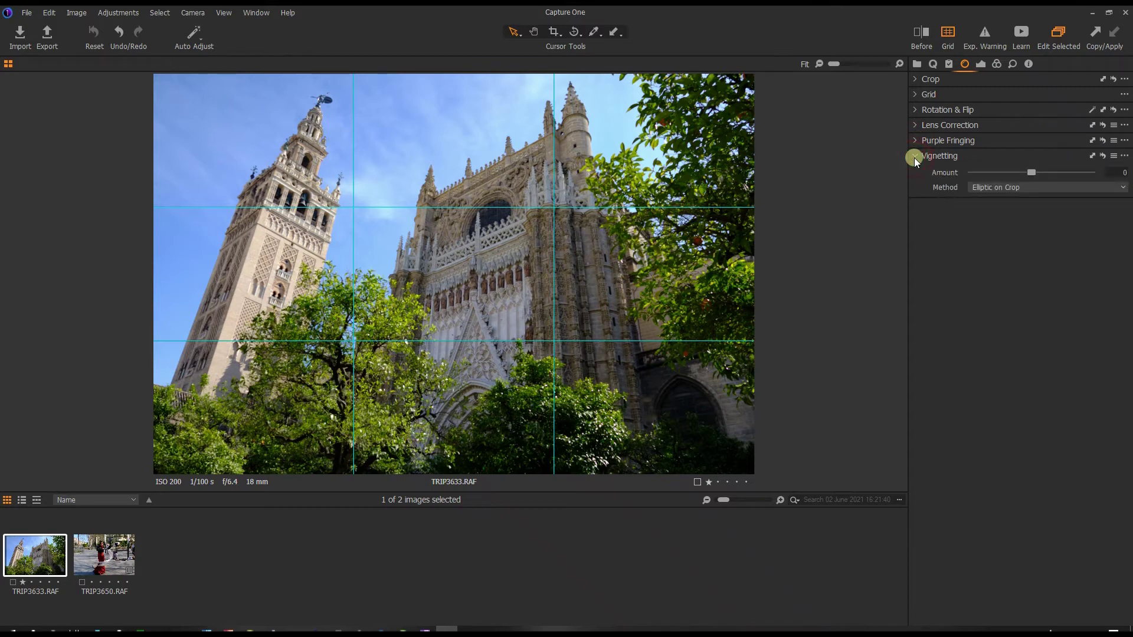
drag(1035, 172, 1004, 183)
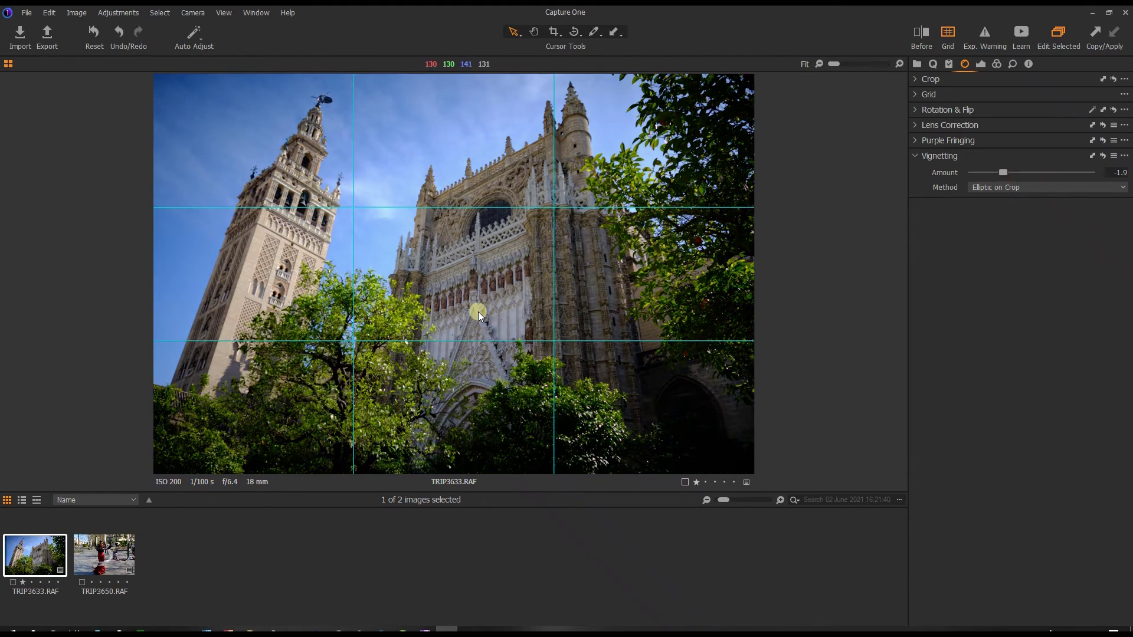
click(1102, 157)
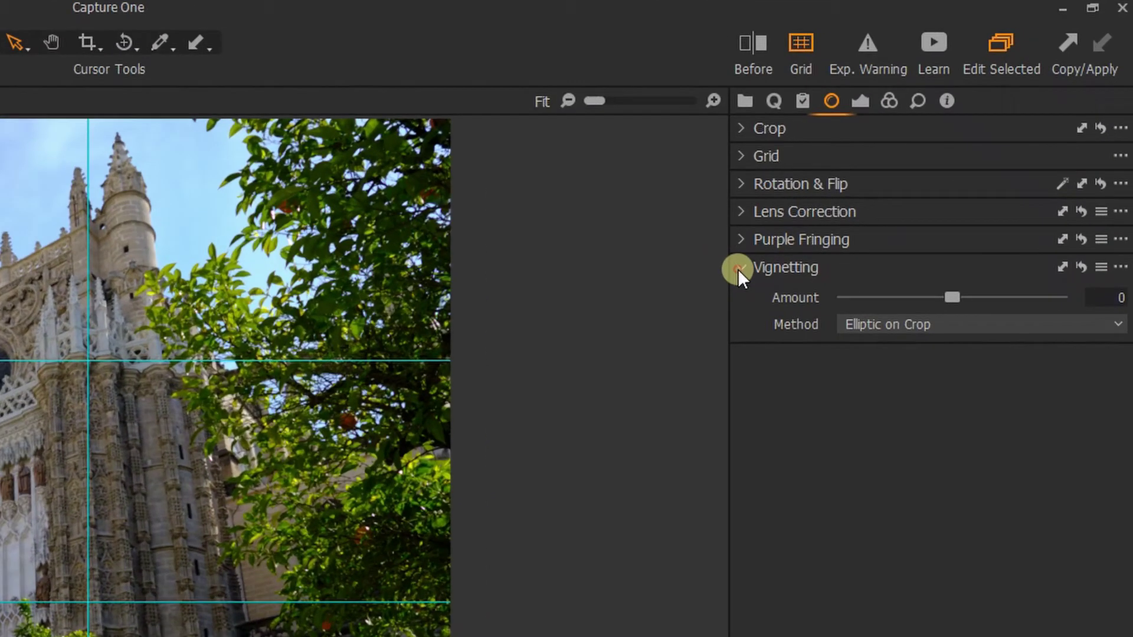
click(914, 157)
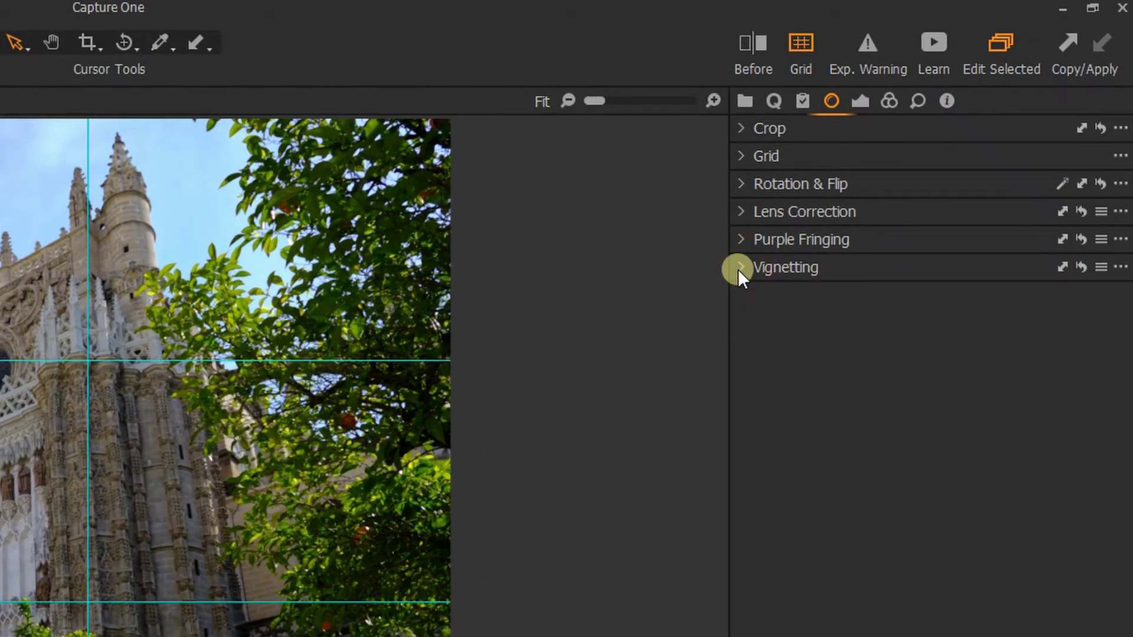
- View the histogram with the Exposure and High Dynamic Range sliders, and read the description of the Curve tool
click(857, 101)
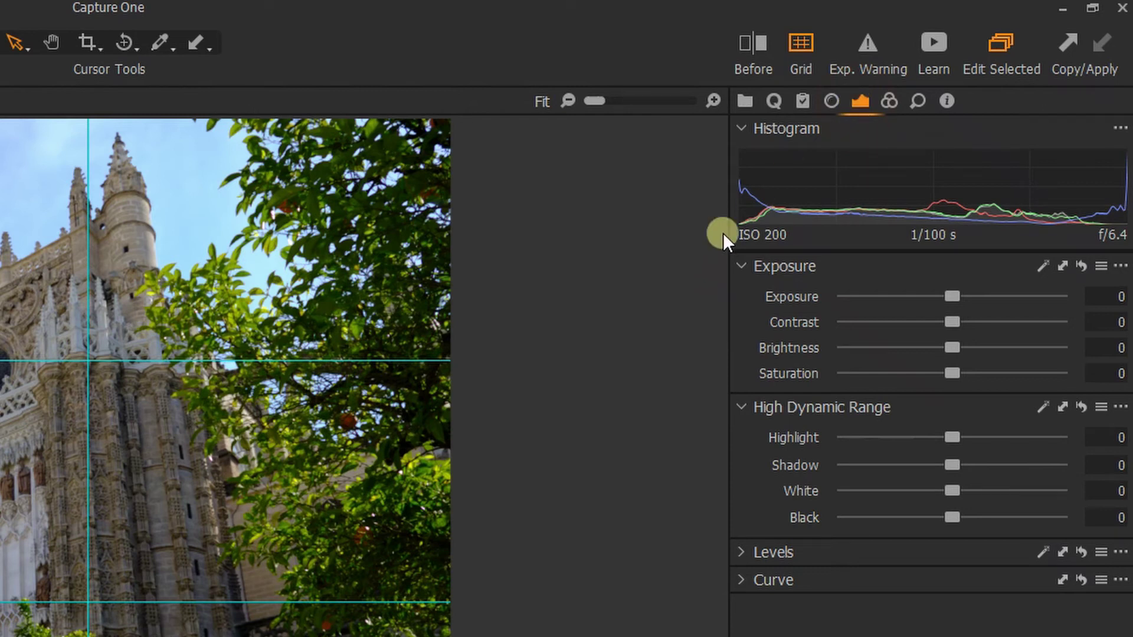
click(742, 267)
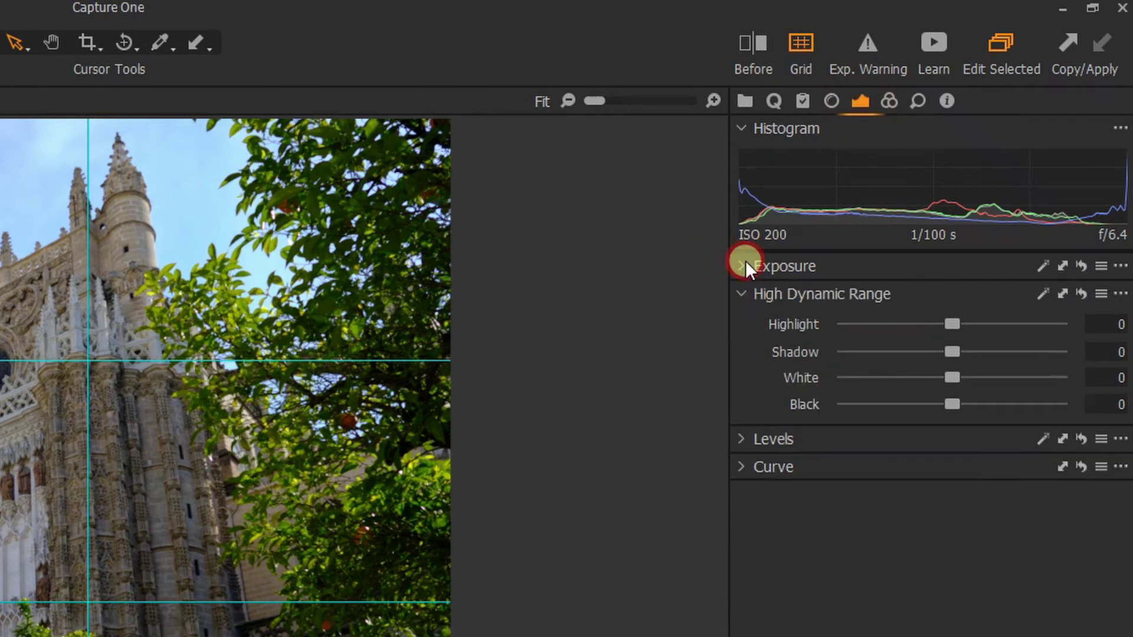
click(741, 294)
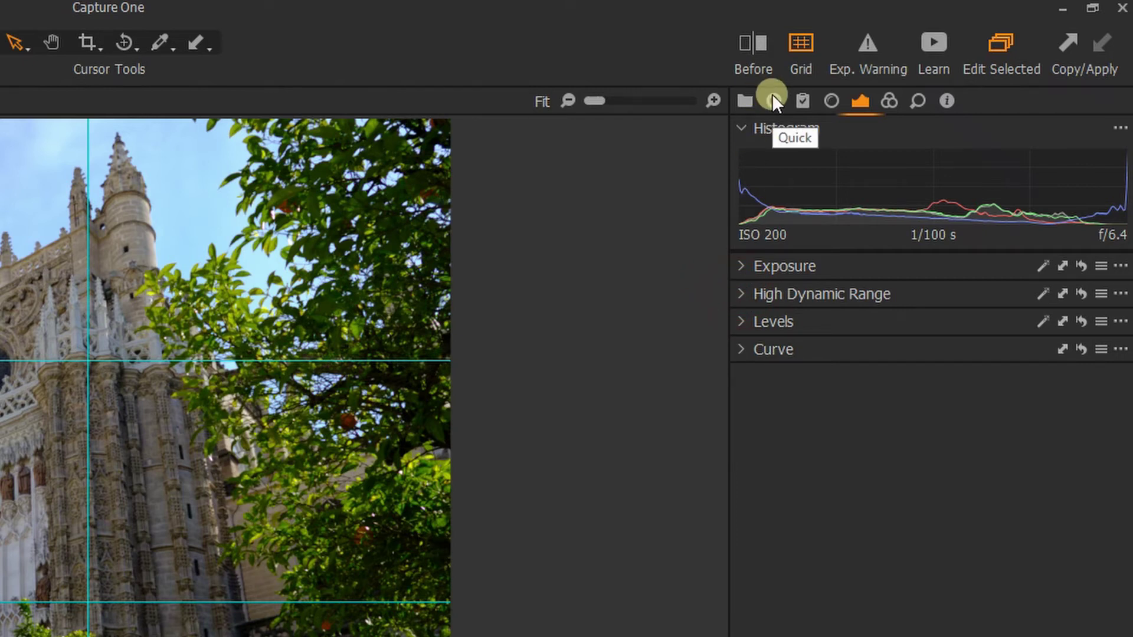
click(742, 266)
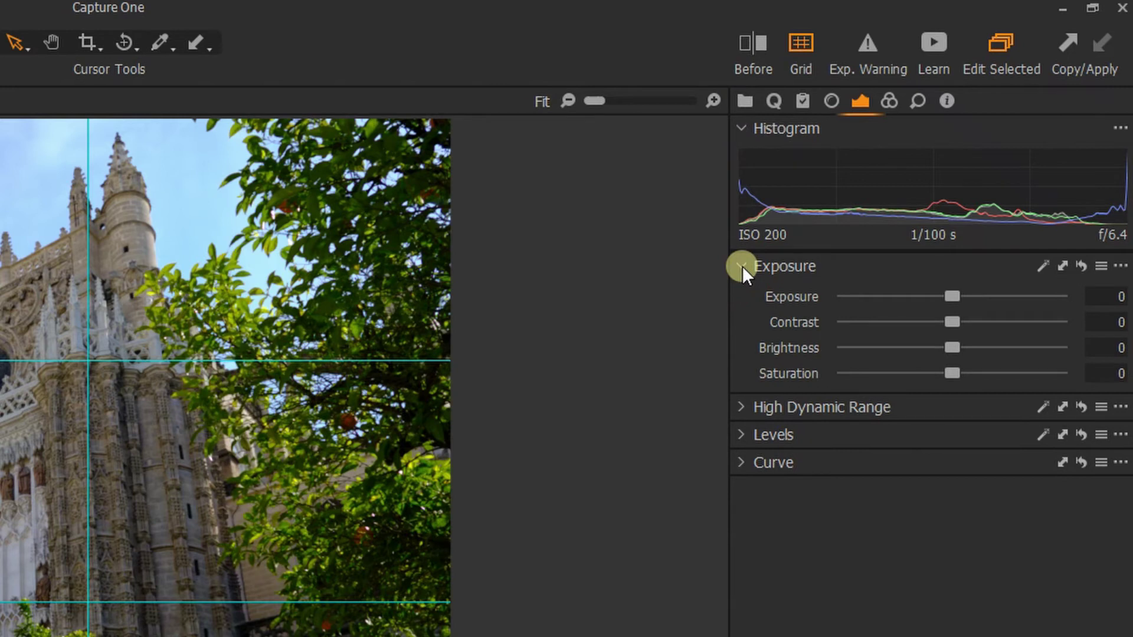
click(743, 267)
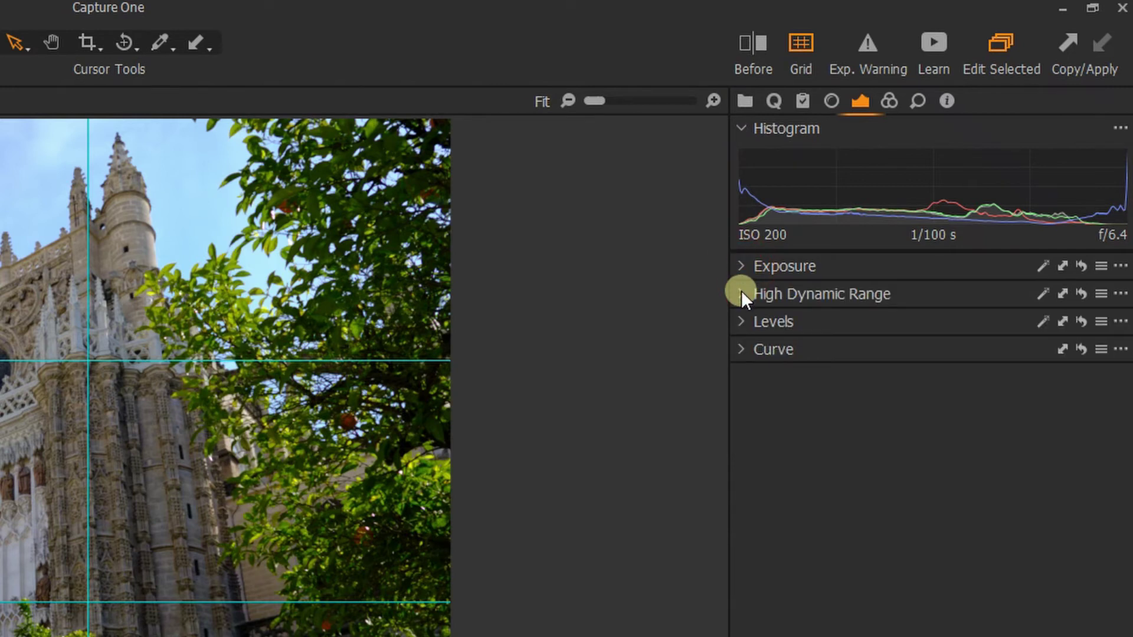
click(741, 293)
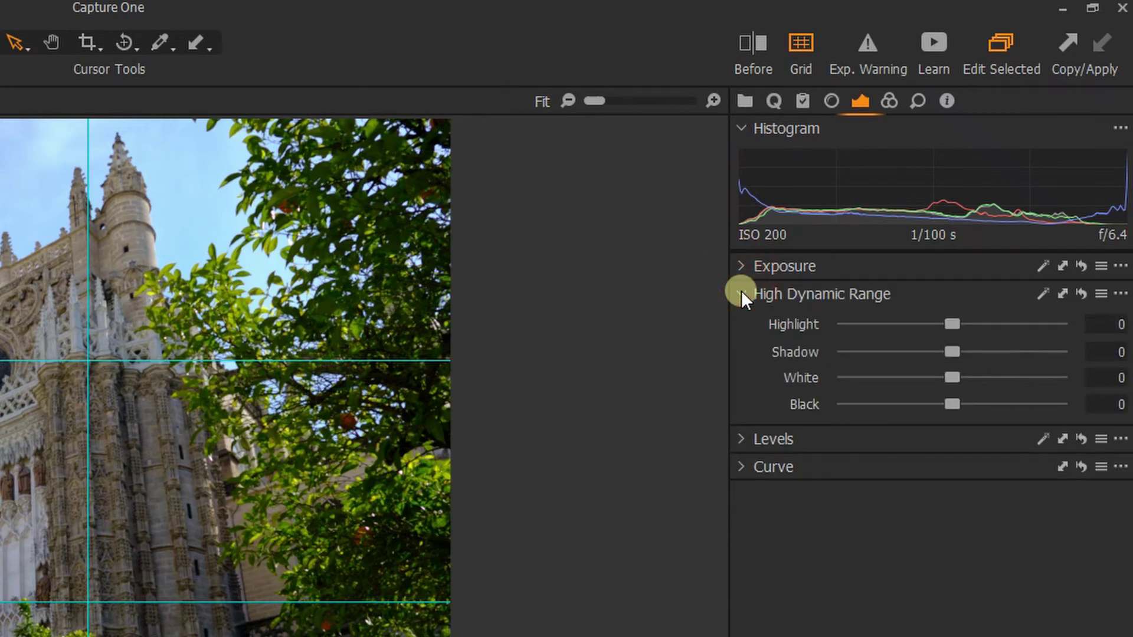
click(741, 293)
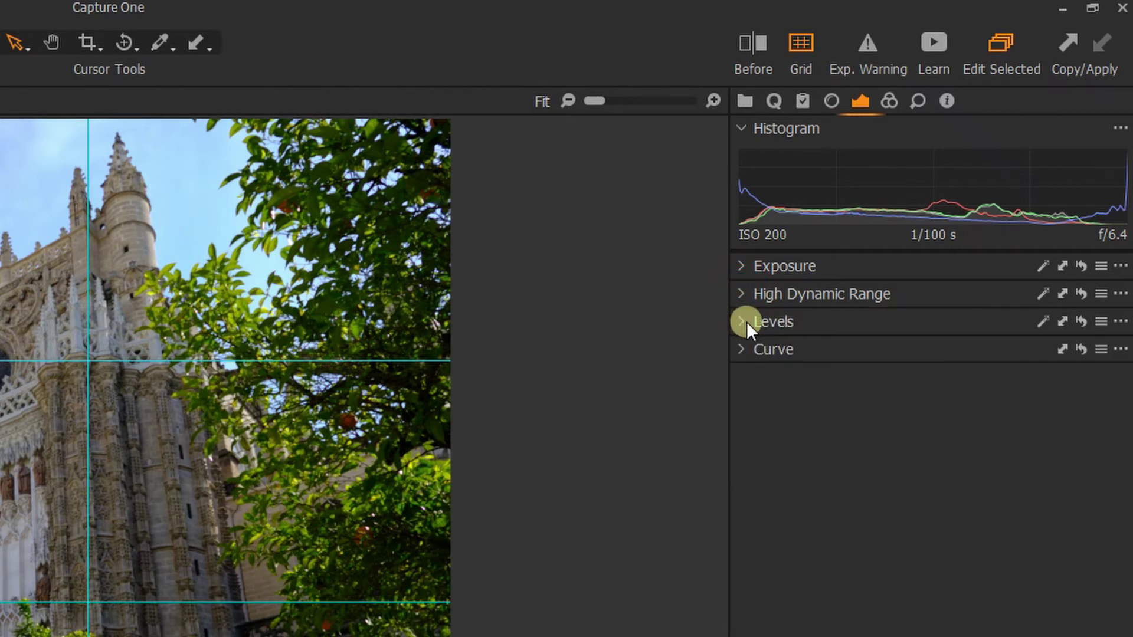
mouse_move(752, 359)
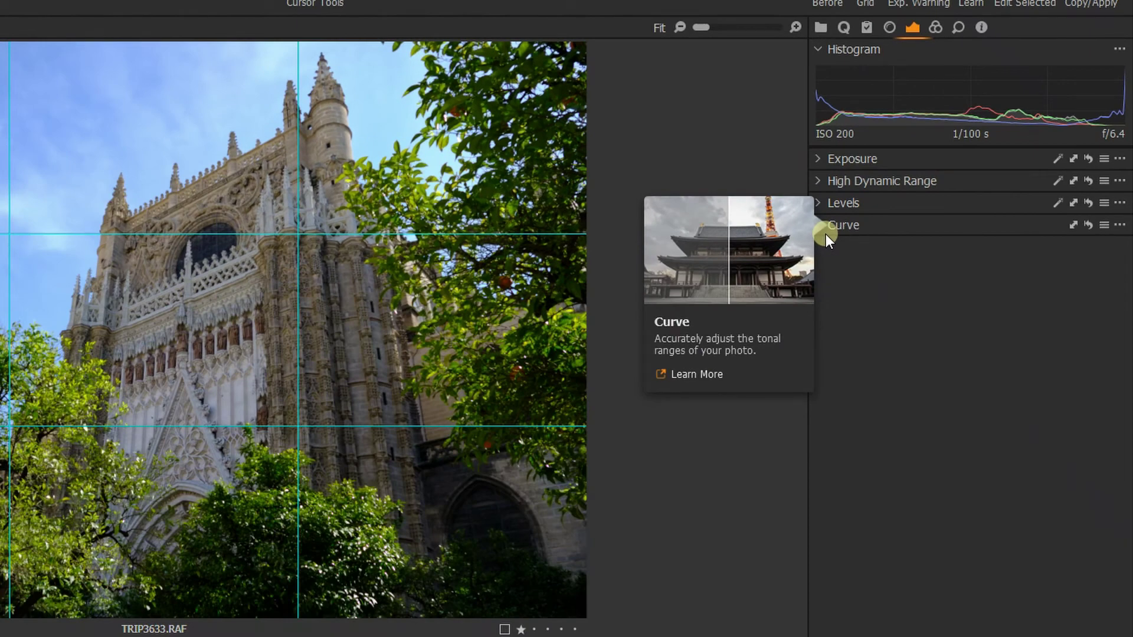
click(839, 264)
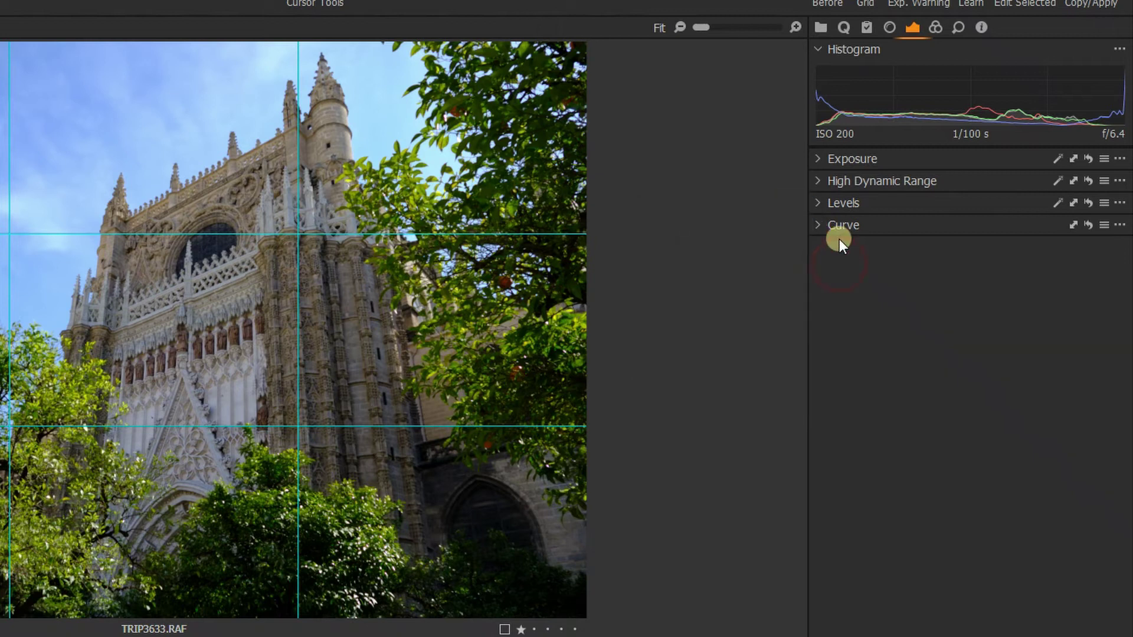
- Try lowering the white output level in Levels to 195 and 204, and return it to 255
click(820, 204)
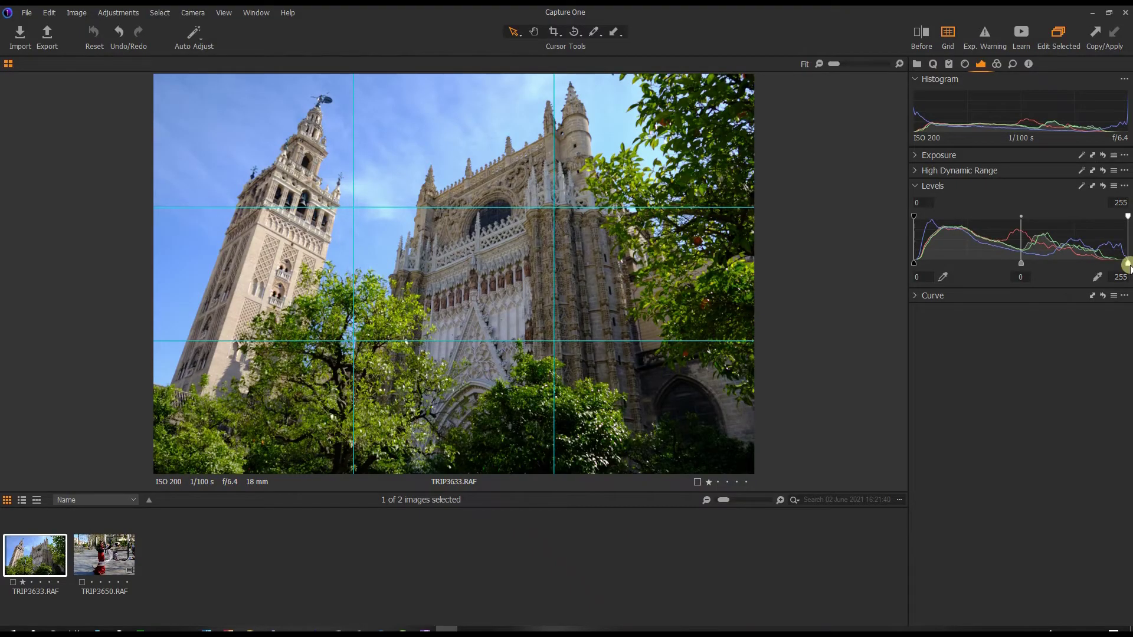
mouse_move(1128, 264)
mouse_down()
mouse_move(1037, 252)
mouse_move(1127, 265)
mouse_up()
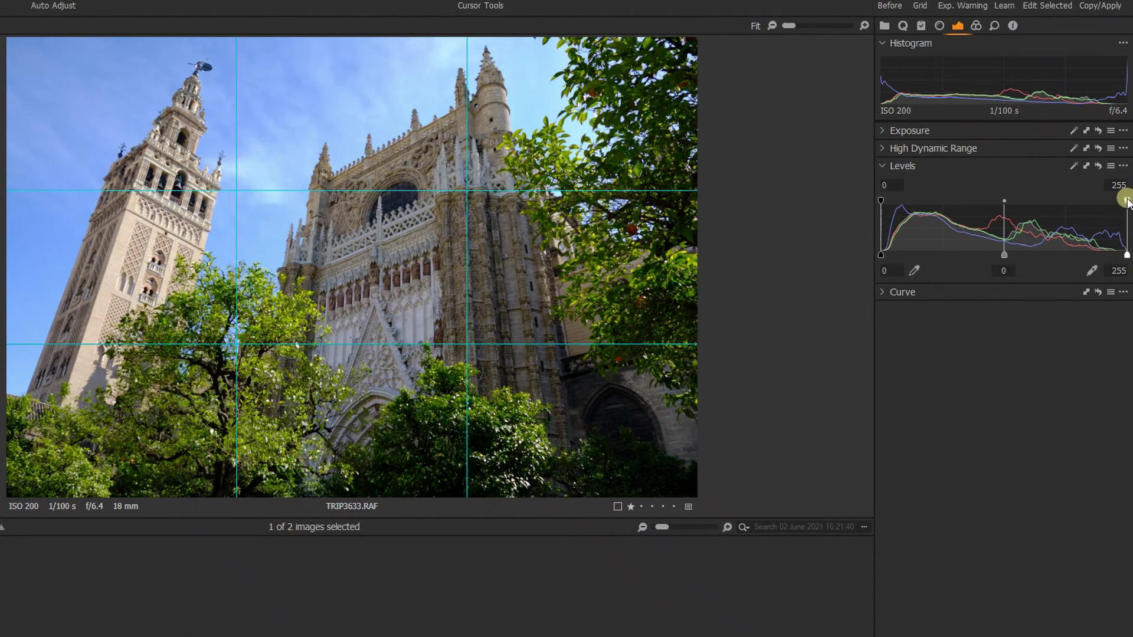
drag(1128, 202, 1069, 209)
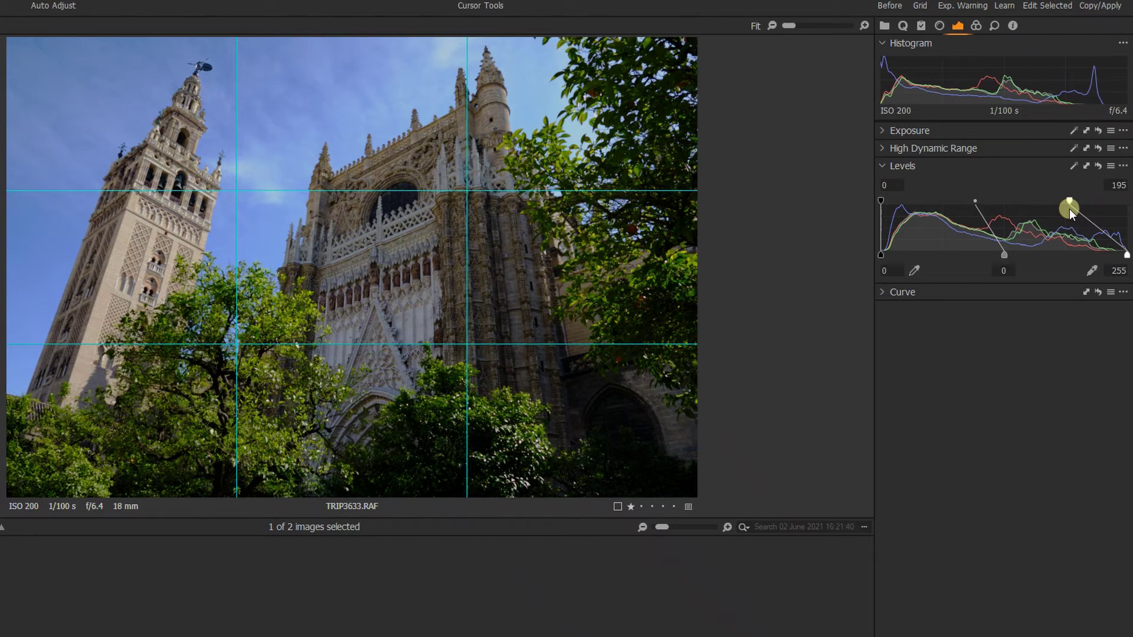
drag(1070, 209, 1126, 203)
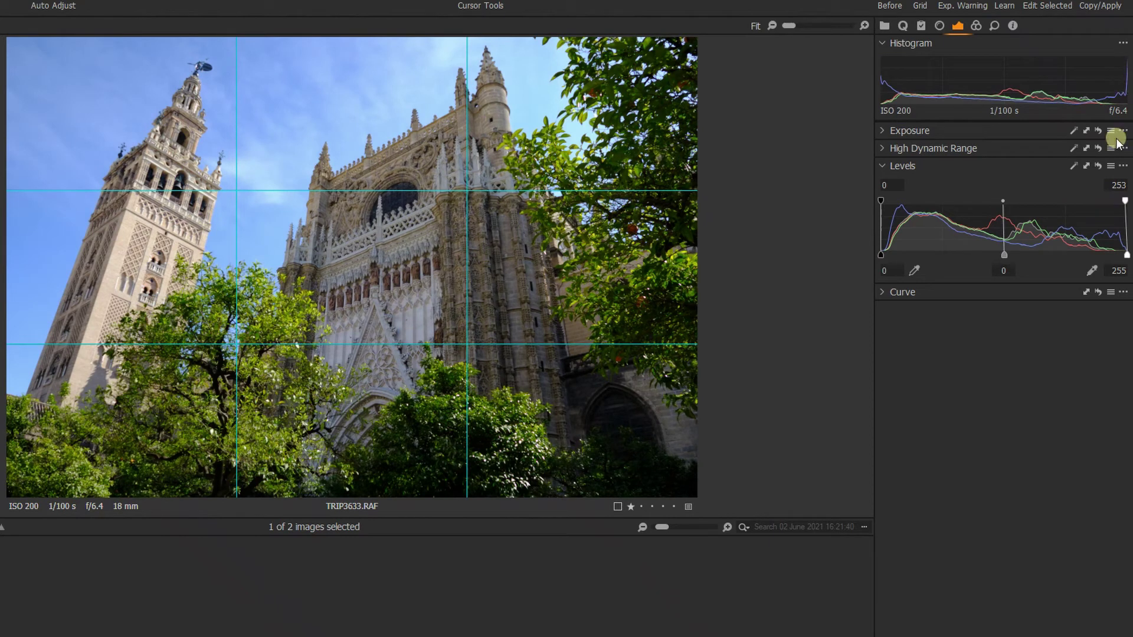
drag(1125, 200, 1079, 215)
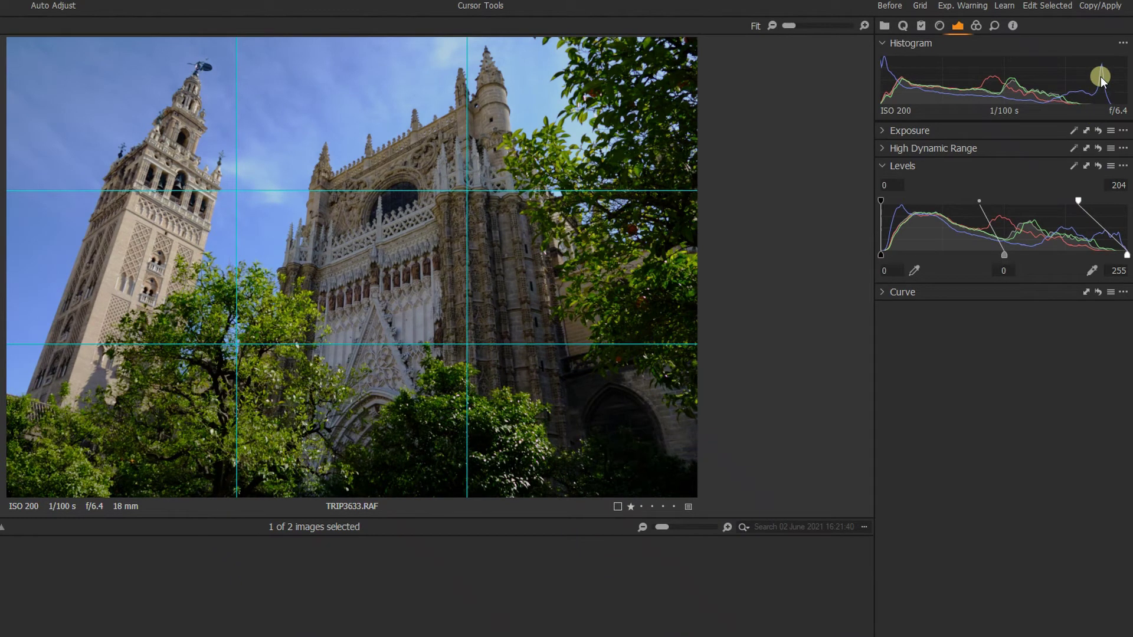
drag(1078, 201, 1126, 201)
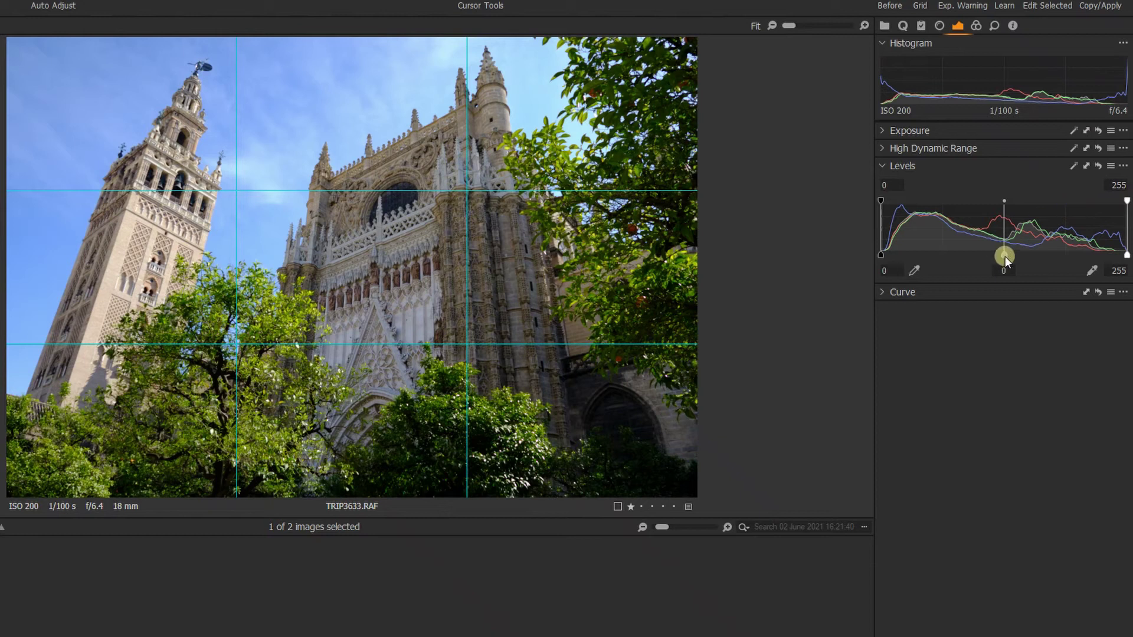
- Try a Levels midtone value of 0.59 and different black levels on the cathedral photo, returning the handles to neutral
drag(1005, 256, 932, 250)
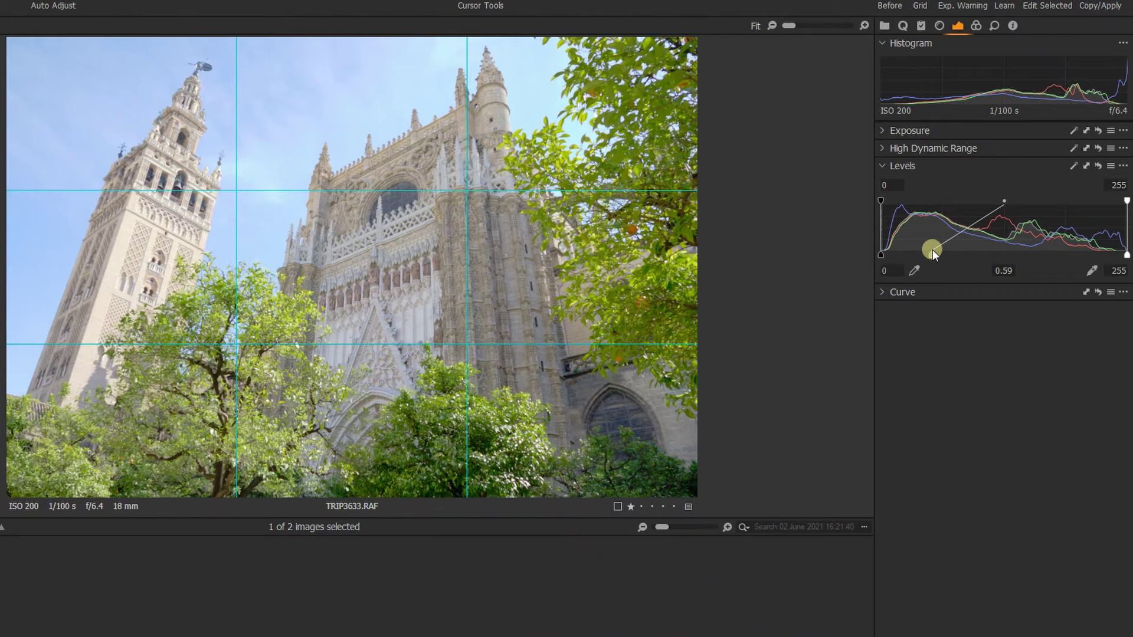
drag(933, 249, 1007, 262)
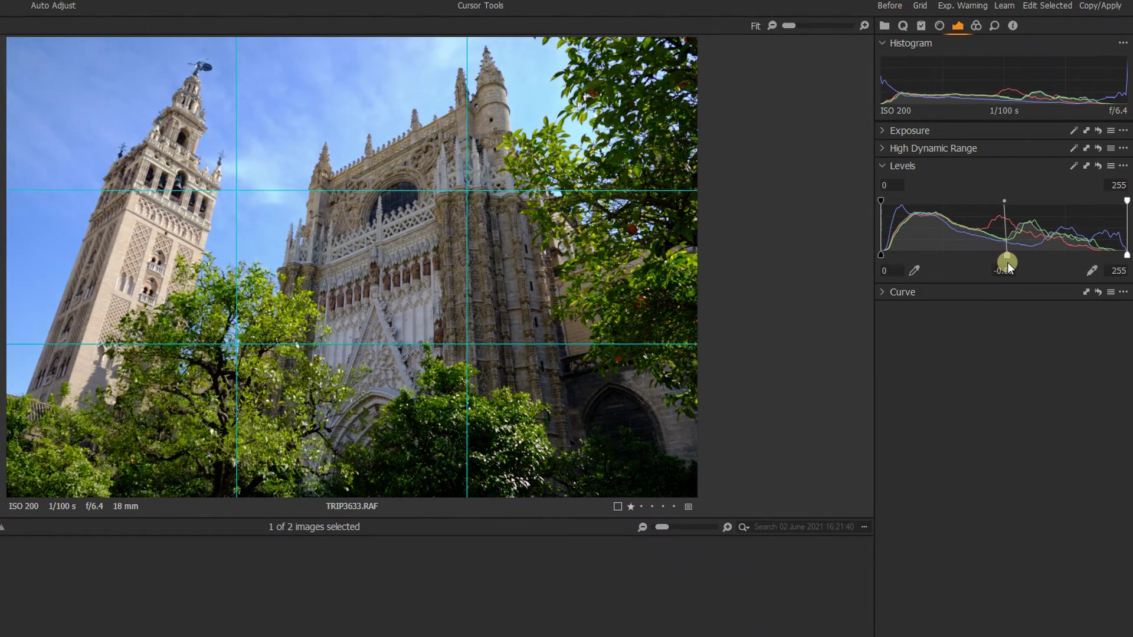
drag(883, 257, 932, 256)
drag(932, 257, 870, 256)
mouse_move(883, 201)
mouse_down()
mouse_move(925, 208)
mouse_move(870, 215)
mouse_up()
- Try Levels with the black point picked in the dark archway and the white point in the sky, and try Auto Adjust, resetting each time
click(915, 271)
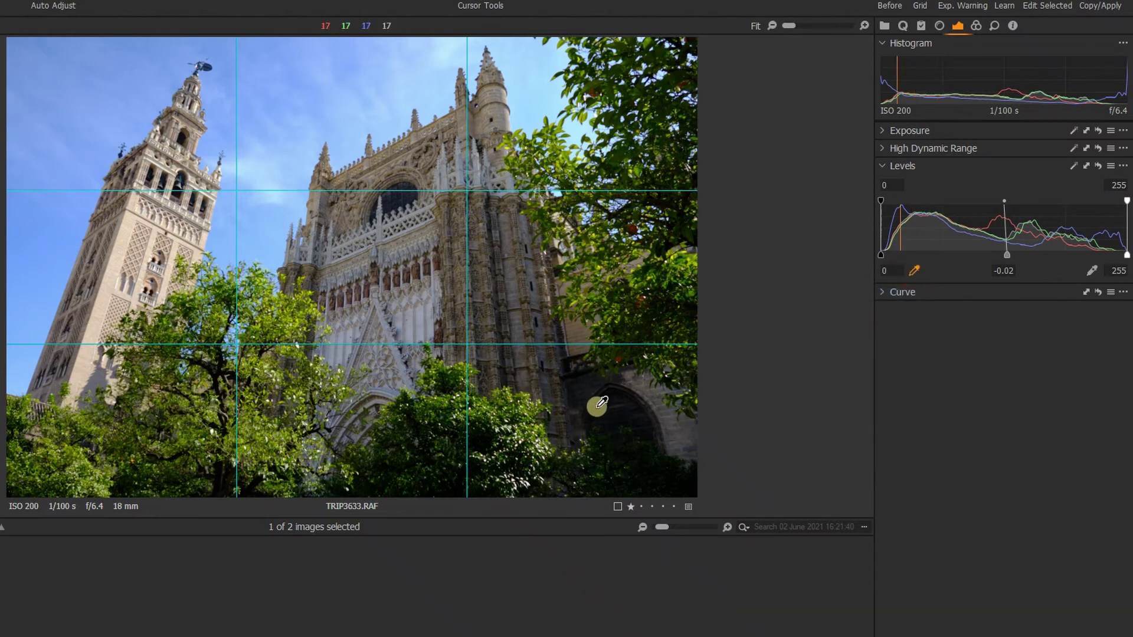
click(617, 414)
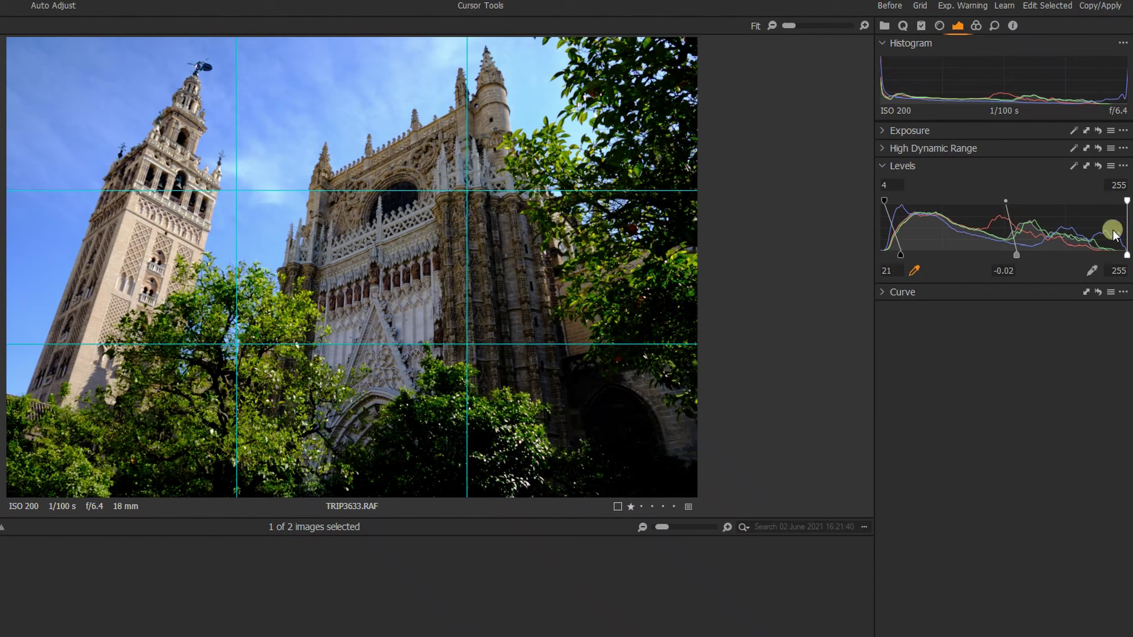
click(1092, 270)
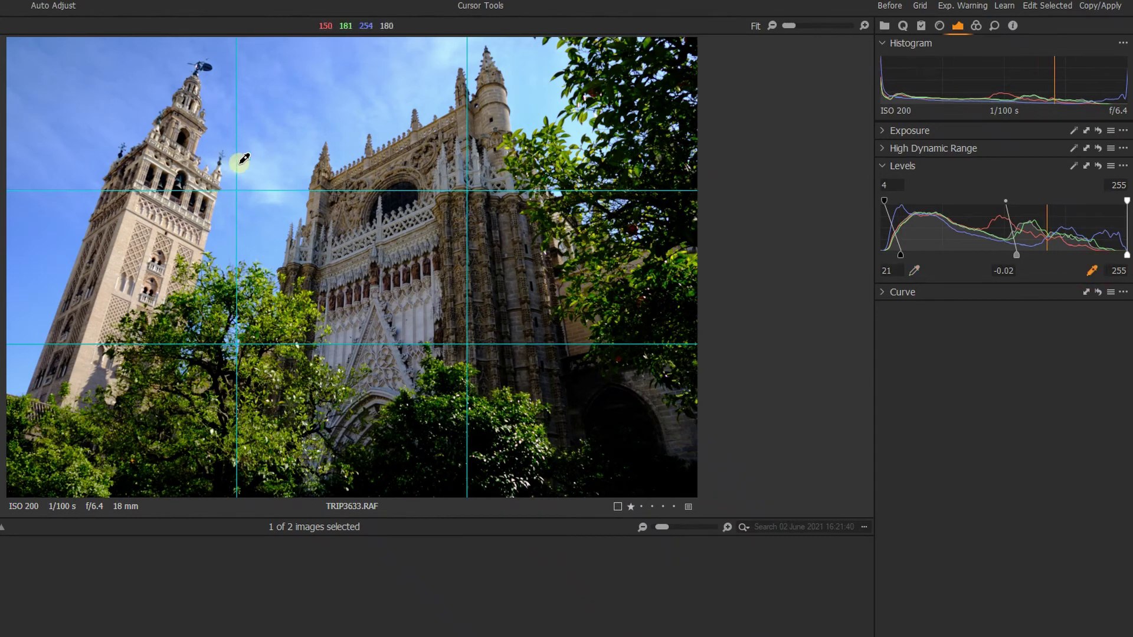
click(261, 176)
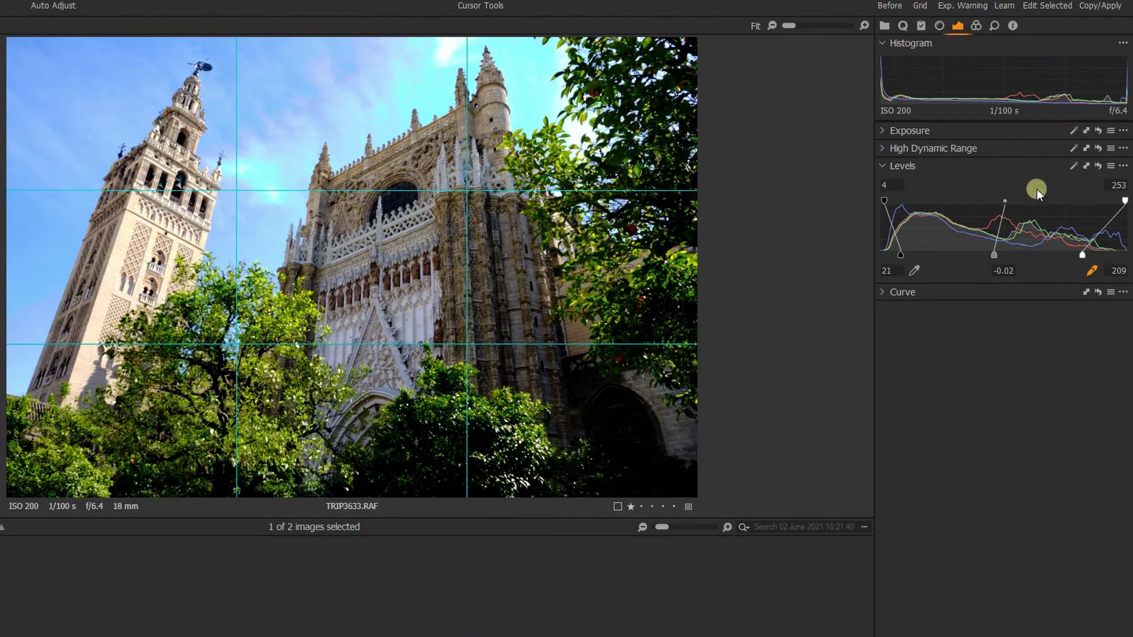
click(1099, 165)
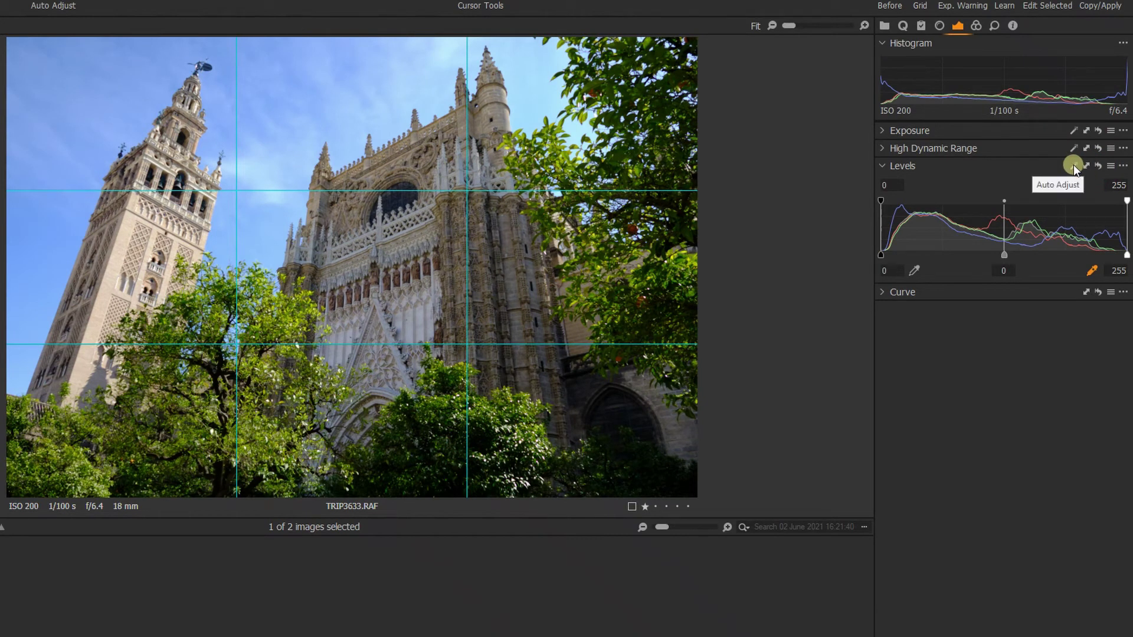
click(1074, 164)
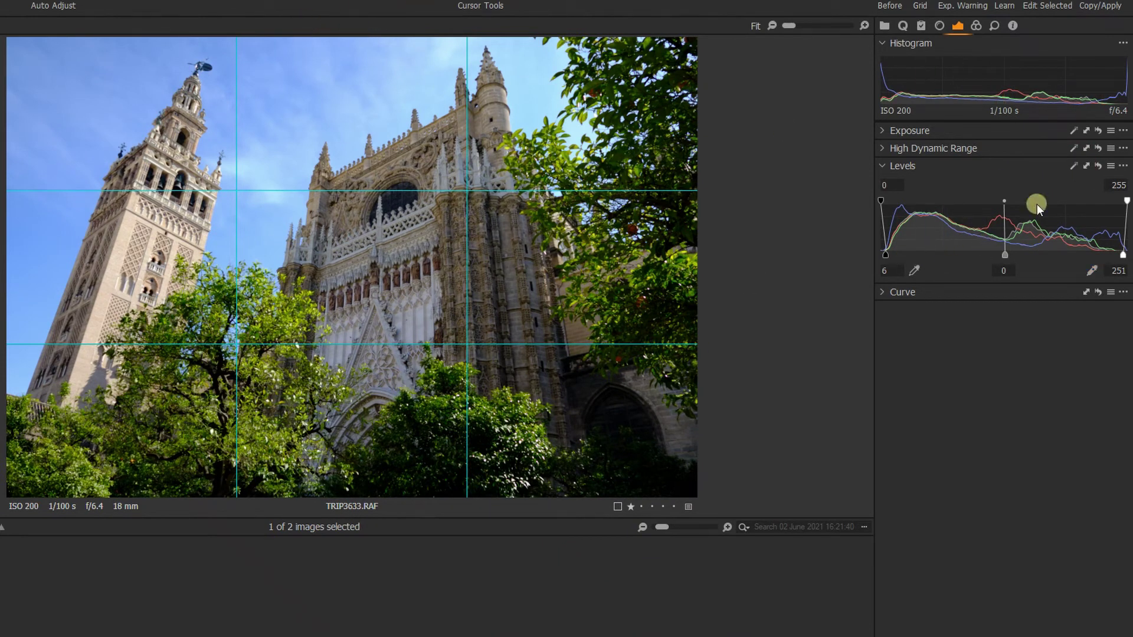
click(1096, 166)
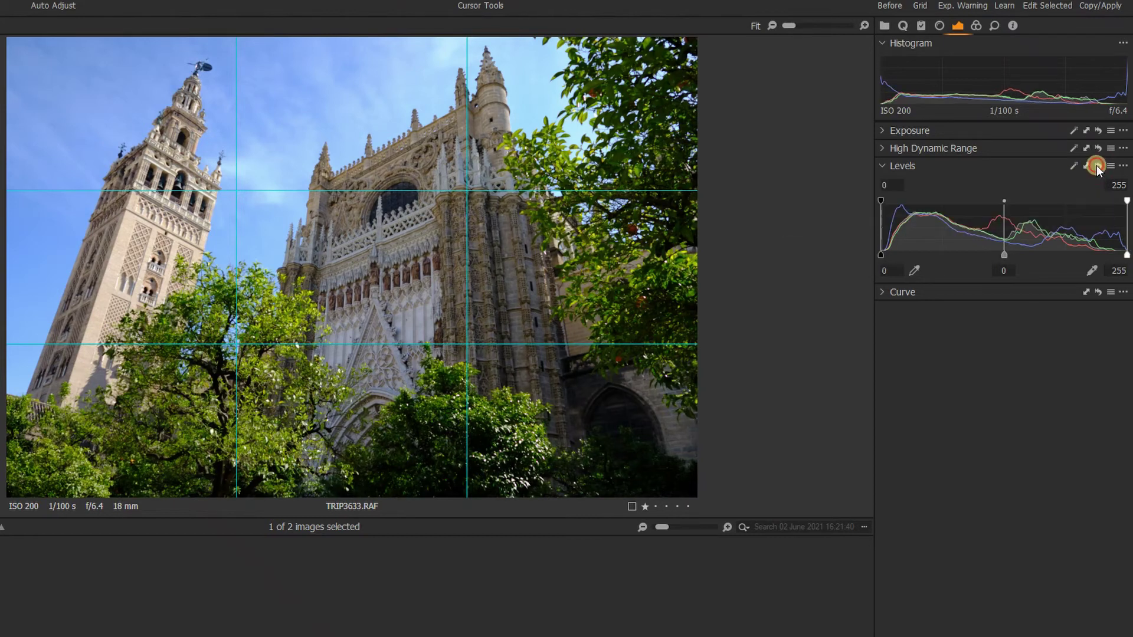
- Expand the Curve tool and open the flamenco dancer photo TRIP3650.RAF
click(883, 293)
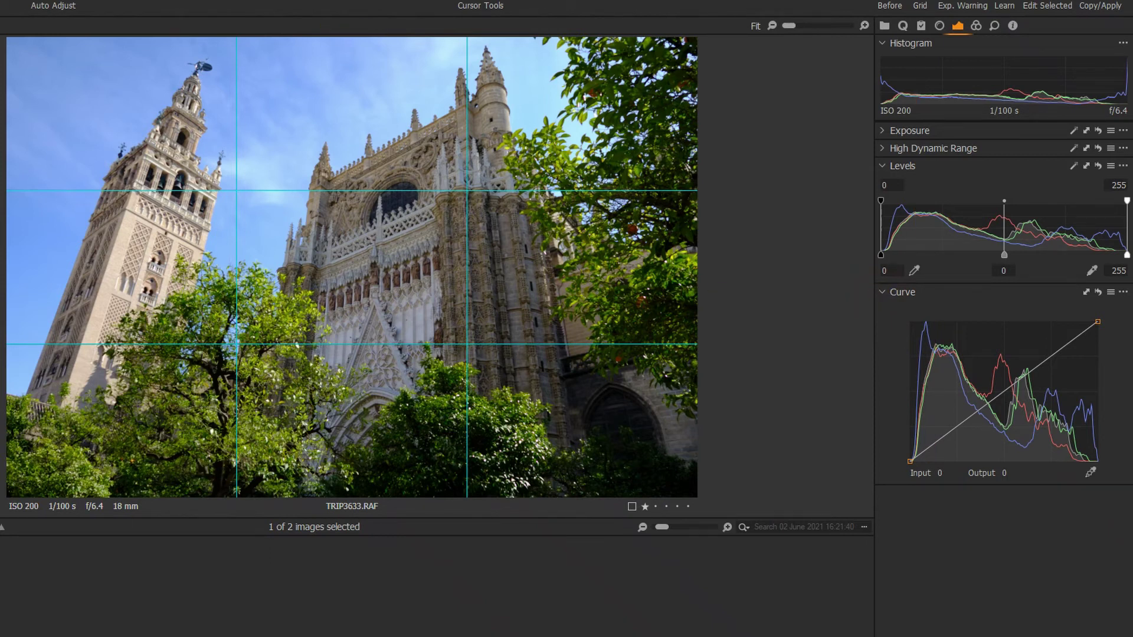
click(1, 574)
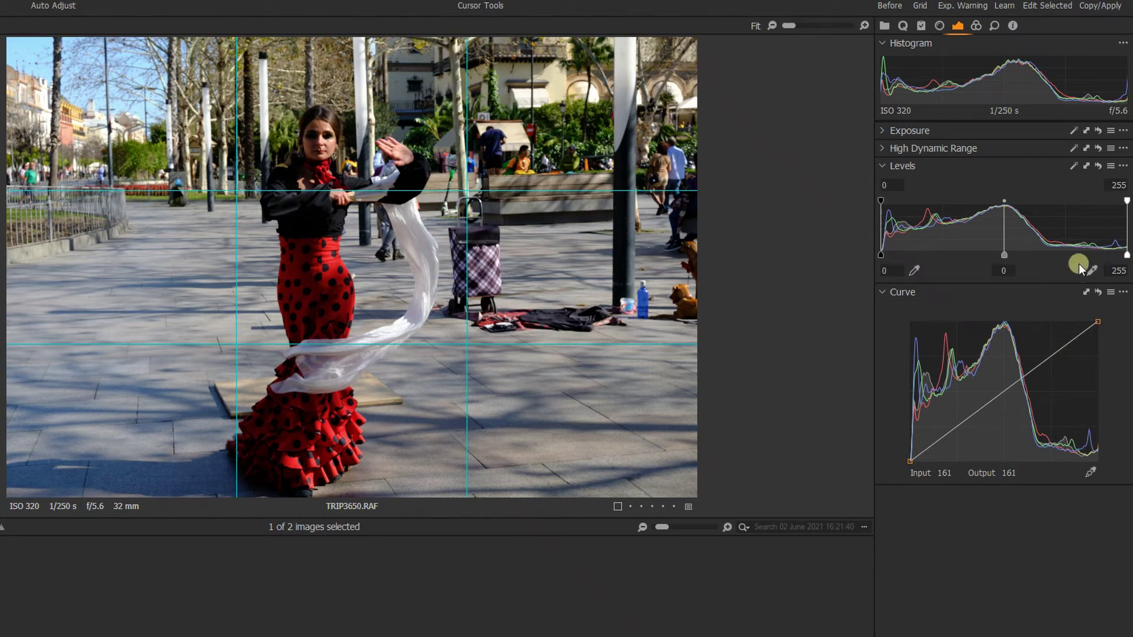
- Try the white, black and midtone handles of Levels alongside the end points of the curve, and reset Levels
mouse_move(1127, 254)
mouse_down()
mouse_move(1052, 246)
mouse_move(1130, 260)
mouse_up()
mouse_move(1097, 318)
mouse_down()
mouse_move(1025, 317)
mouse_move(1125, 324)
mouse_move(1097, 325)
mouse_move(1097, 315)
mouse_up()
mouse_move(879, 256)
mouse_down()
mouse_move(928, 256)
mouse_move(863, 261)
mouse_up()
click(910, 459)
mouse_move(911, 459)
mouse_down()
mouse_move(946, 472)
mouse_move(904, 476)
mouse_up()
drag(879, 200, 856, 207)
mouse_move(905, 453)
mouse_down()
mouse_move(909, 426)
mouse_move(909, 473)
mouse_up()
mouse_move(1128, 200)
mouse_down()
mouse_move(1081, 215)
mouse_move(1128, 204)
mouse_up()
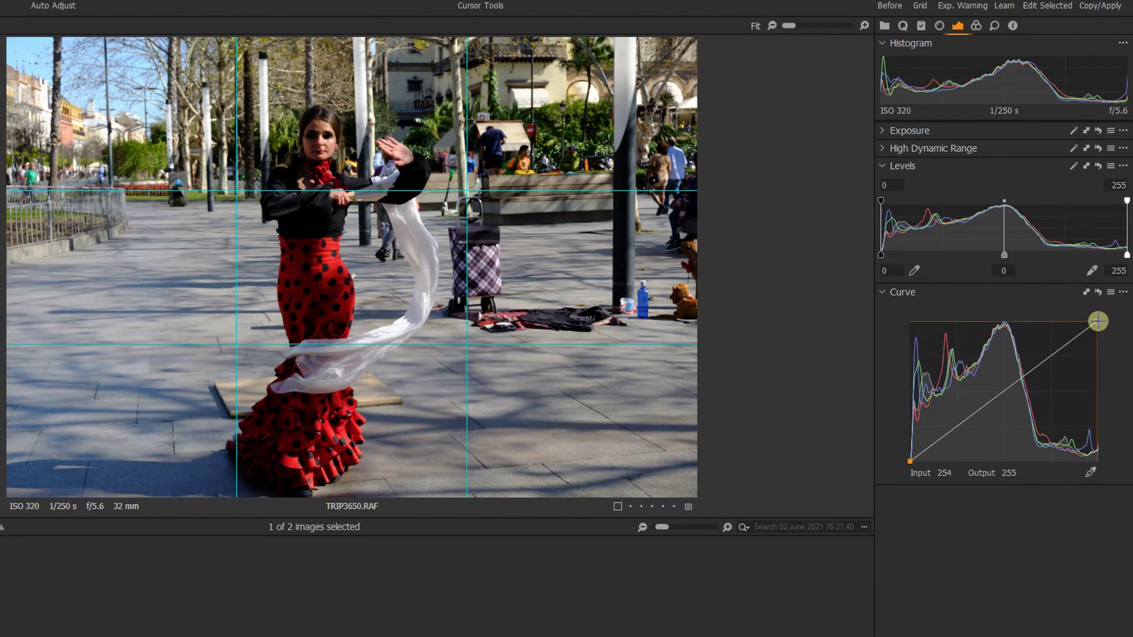
mouse_move(1097, 321)
mouse_down()
mouse_move(1107, 369)
mouse_move(1109, 311)
mouse_up()
mouse_move(998, 262)
mouse_down()
mouse_move(1001, 252)
mouse_move(947, 242)
mouse_move(1075, 257)
mouse_move(1006, 262)
mouse_up()
click(1099, 166)
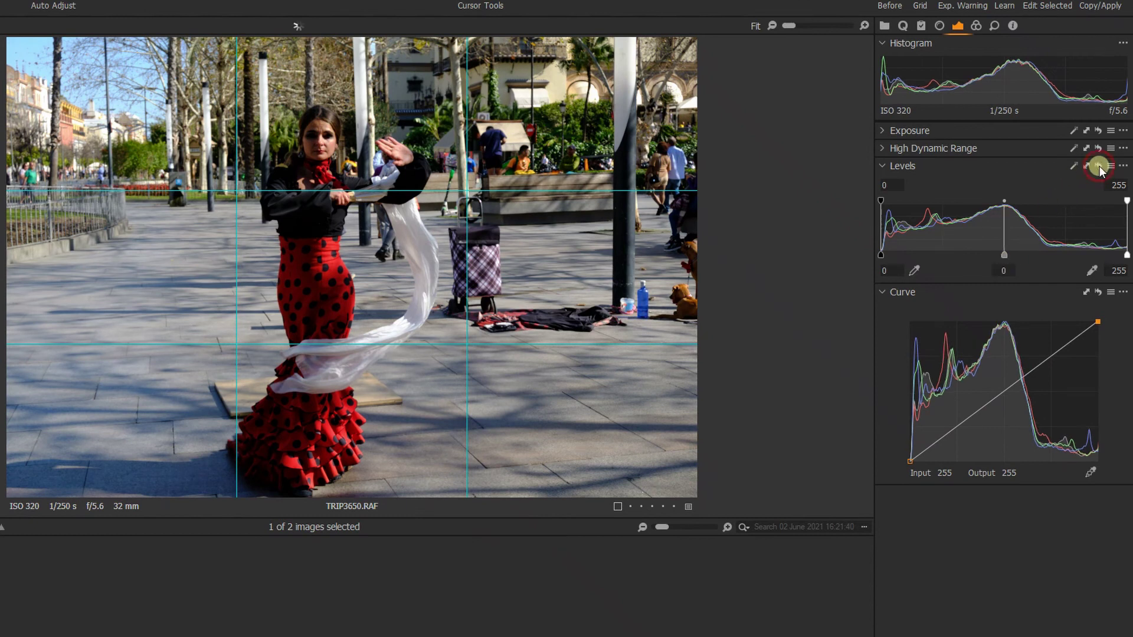
- Try adding a centre point and points picked from the dancer's face and white shawl to the curve, lower the face point, and reset Curve
mouse_move(1001, 393)
mouse_down()
mouse_move(999, 342)
mouse_move(1009, 423)
mouse_move(1004, 393)
mouse_up()
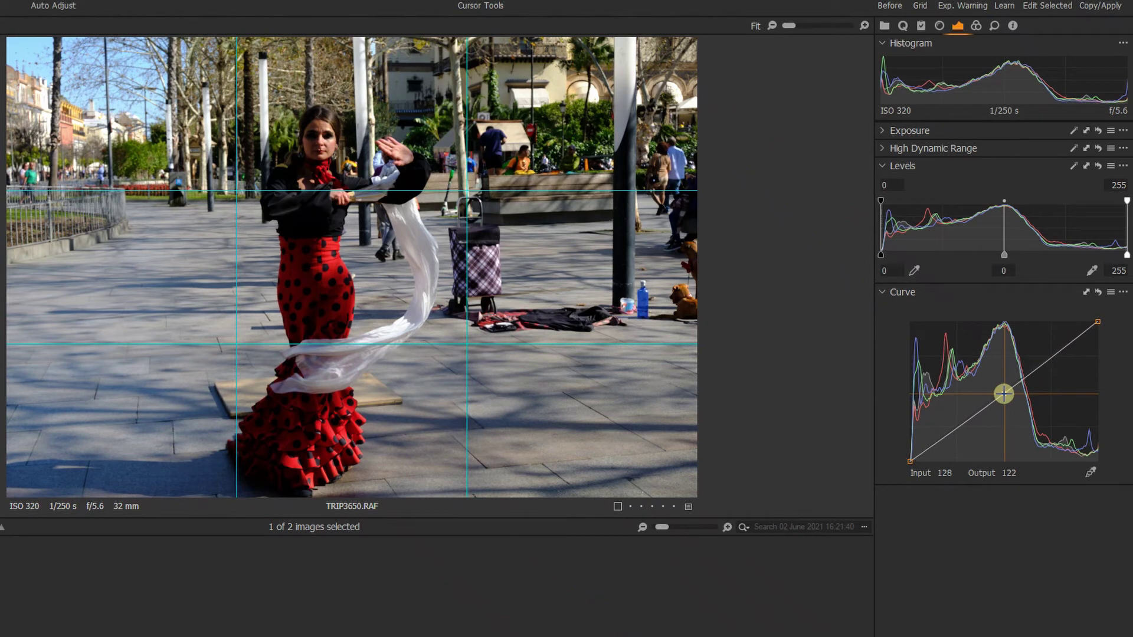
click(1094, 472)
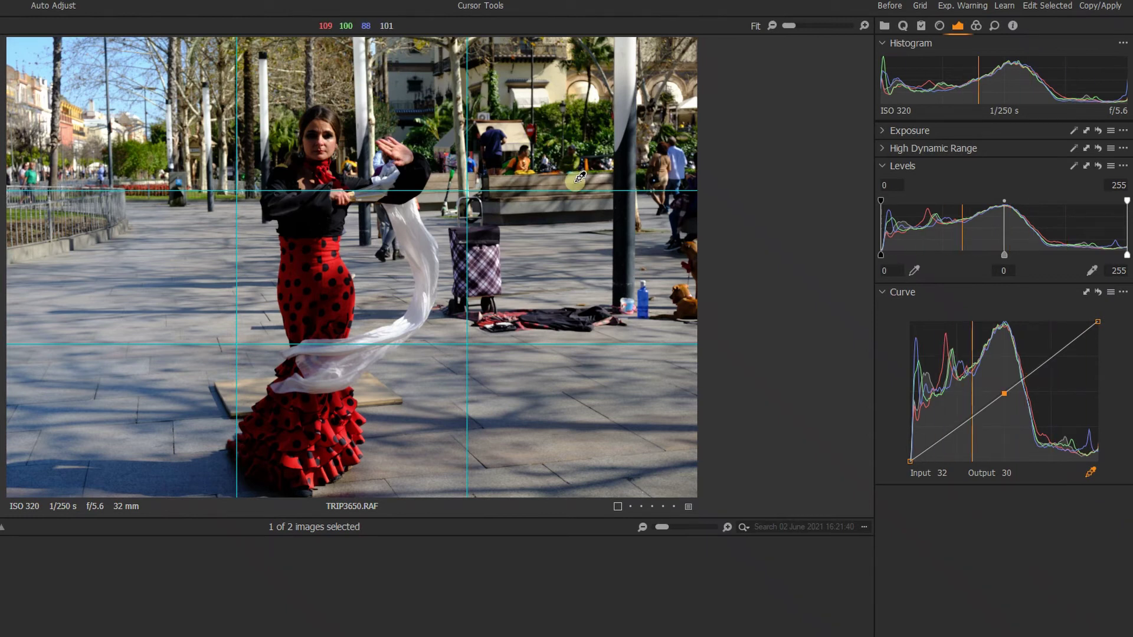
click(335, 137)
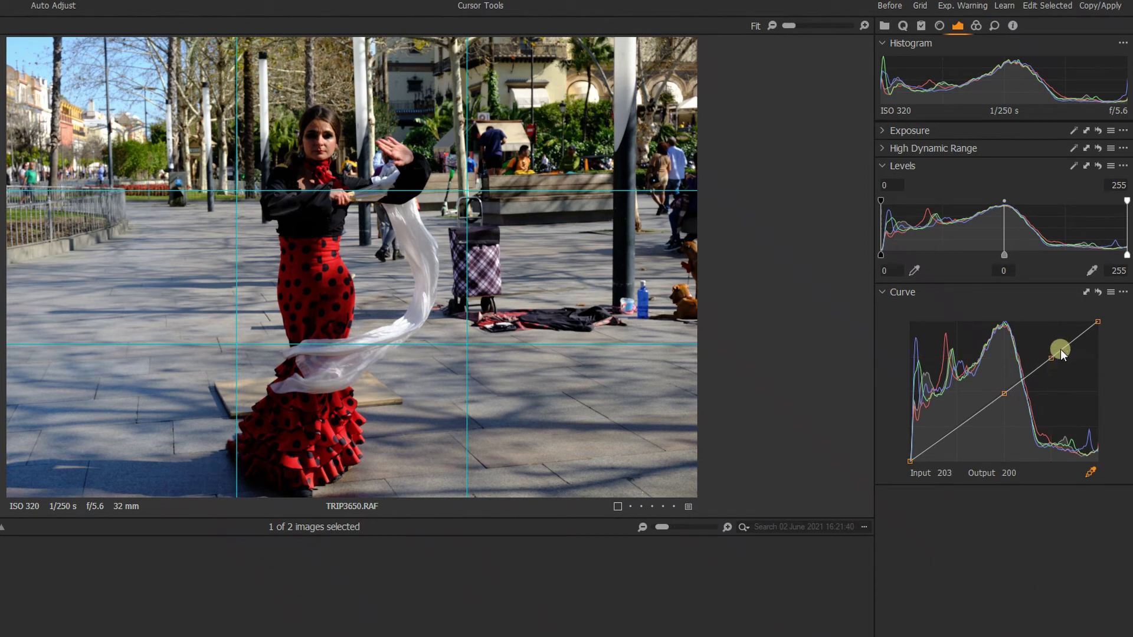
click(403, 319)
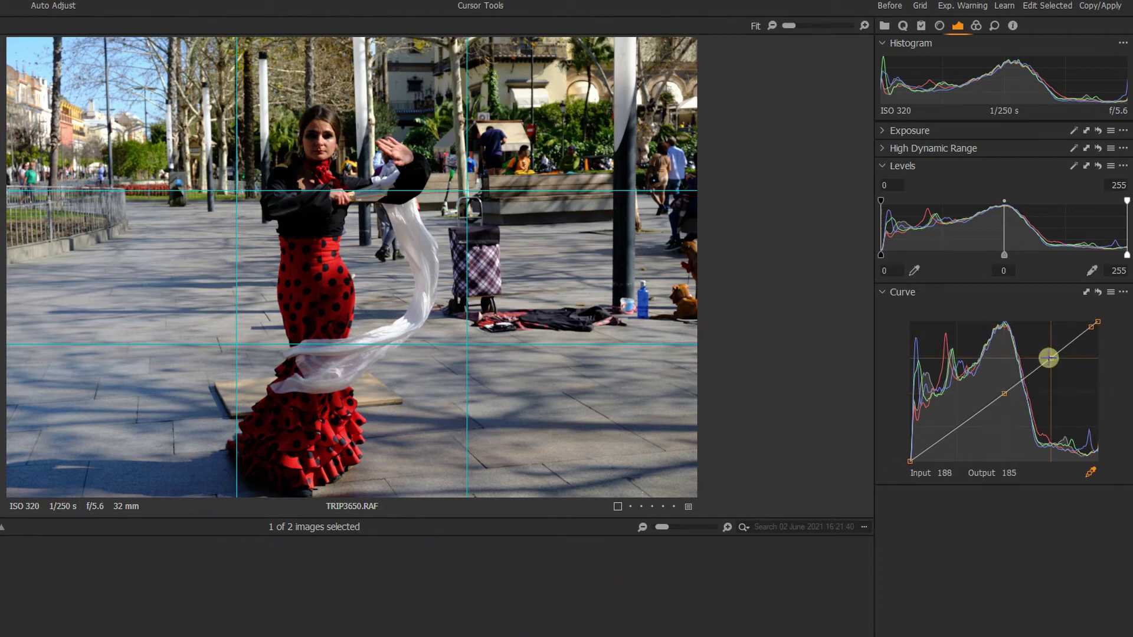
drag(1051, 357, 1059, 367)
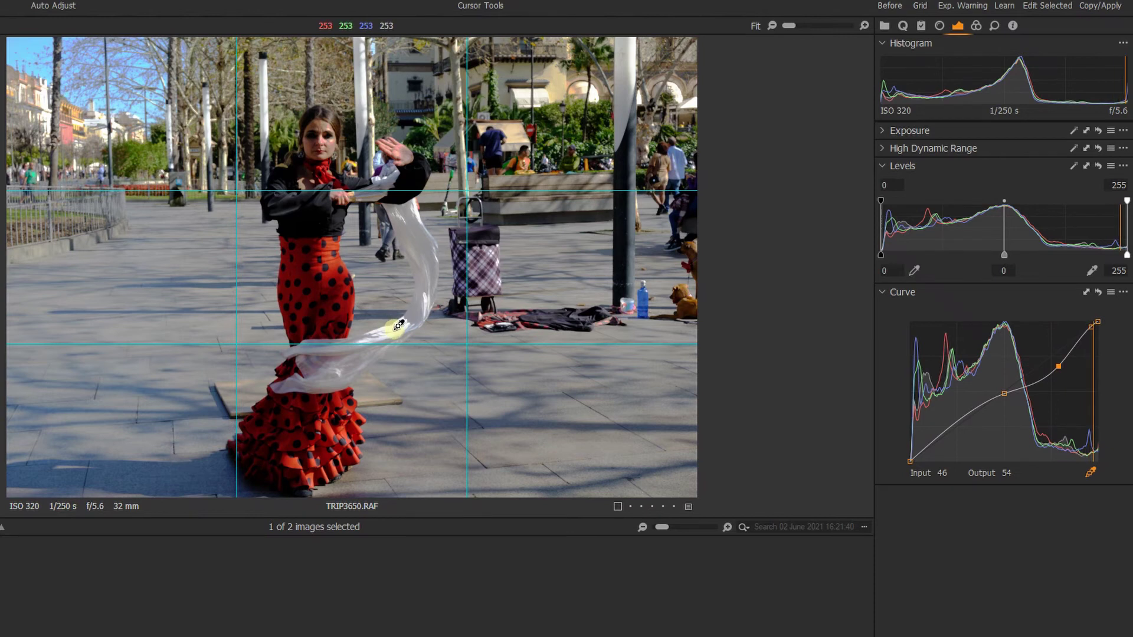
click(1099, 292)
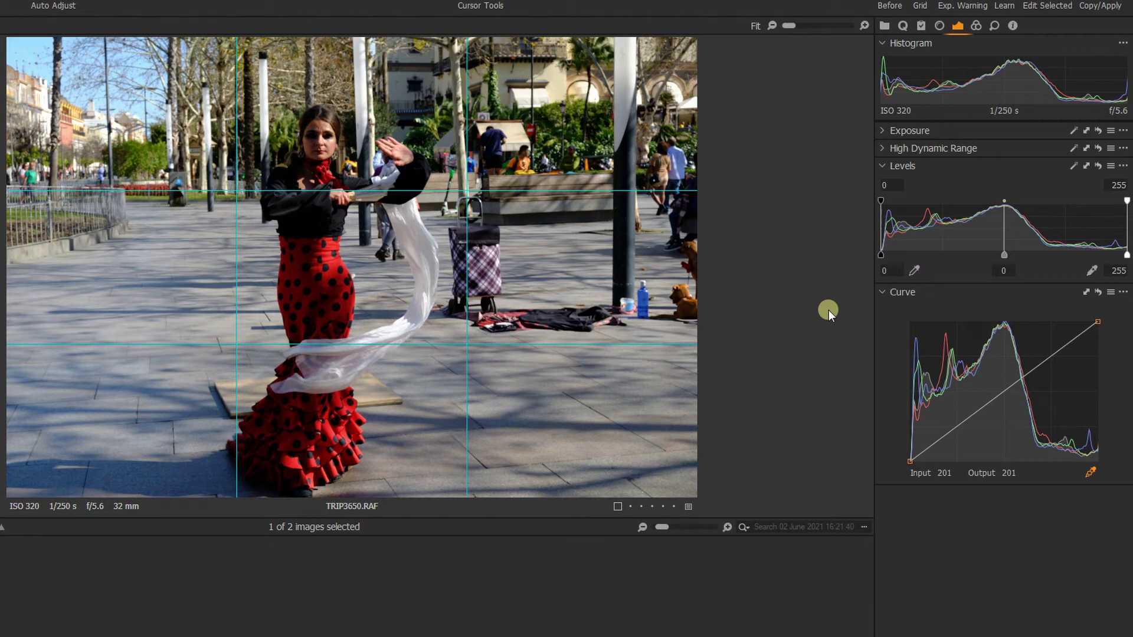
- Switch from the exposure tools to the Color tools, read the Base Characteristics description, and look through the ICC profiles by camera brand
click(883, 293)
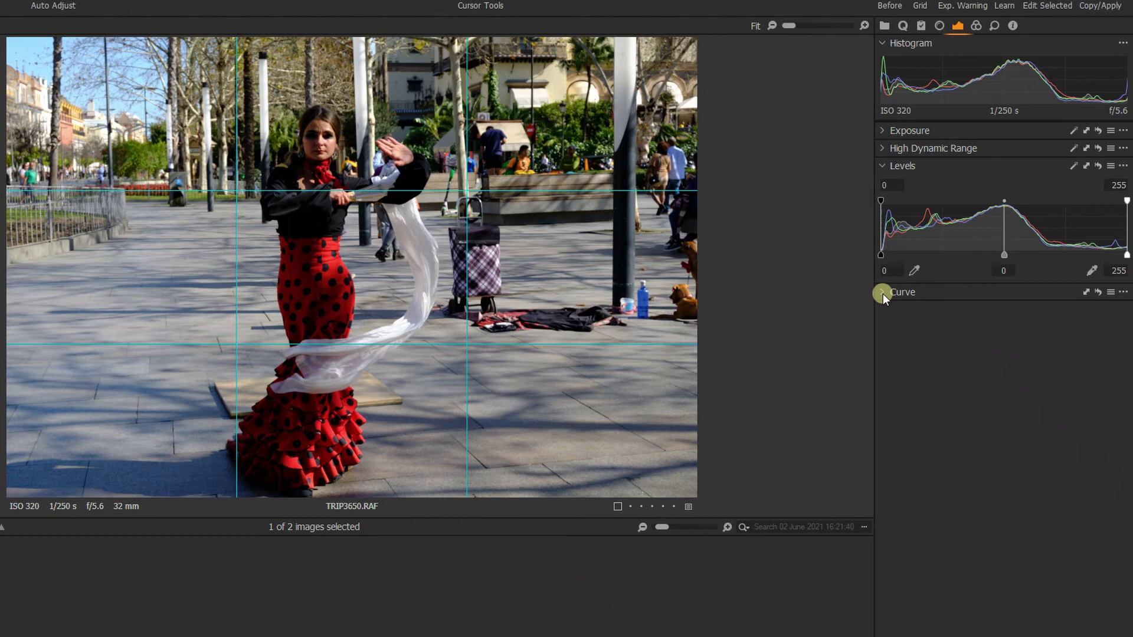
click(883, 166)
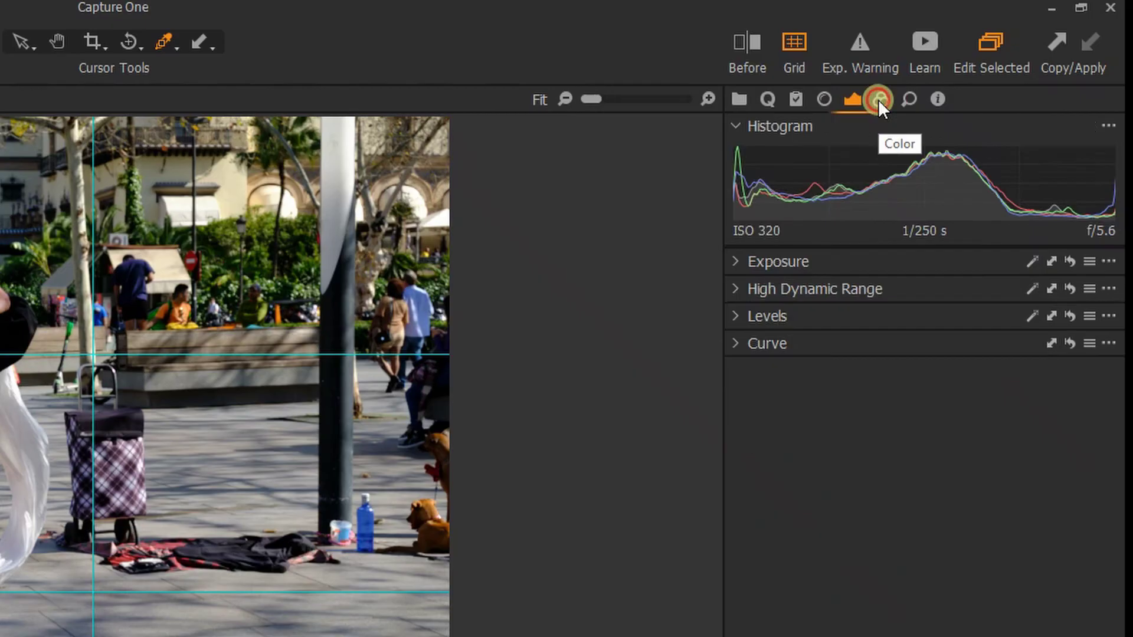
click(974, 25)
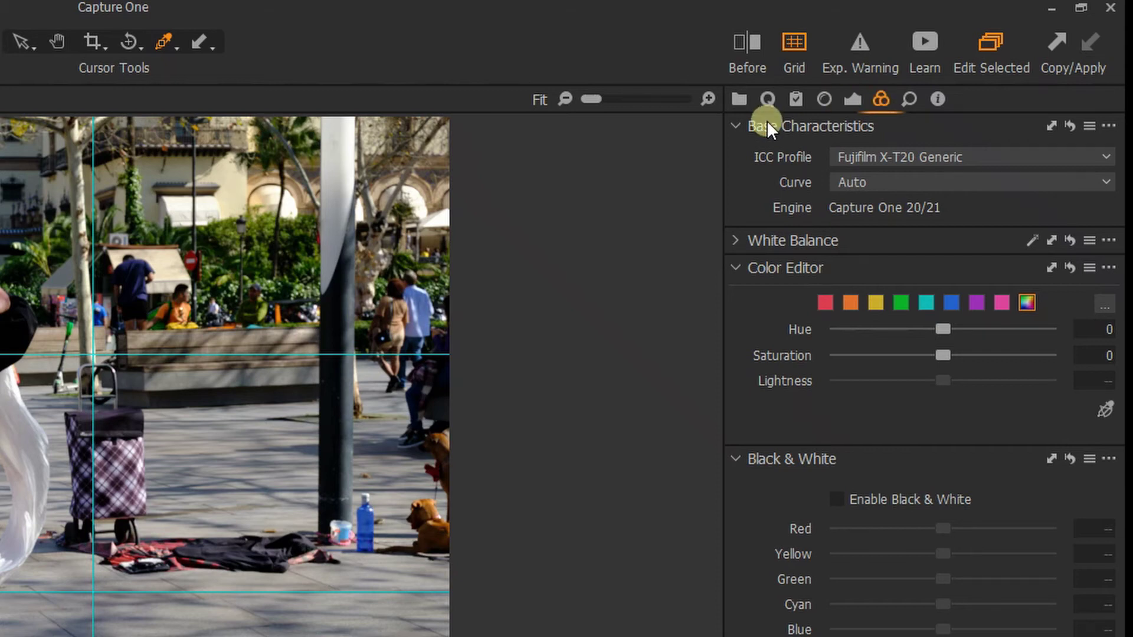
mouse_move(775, 129)
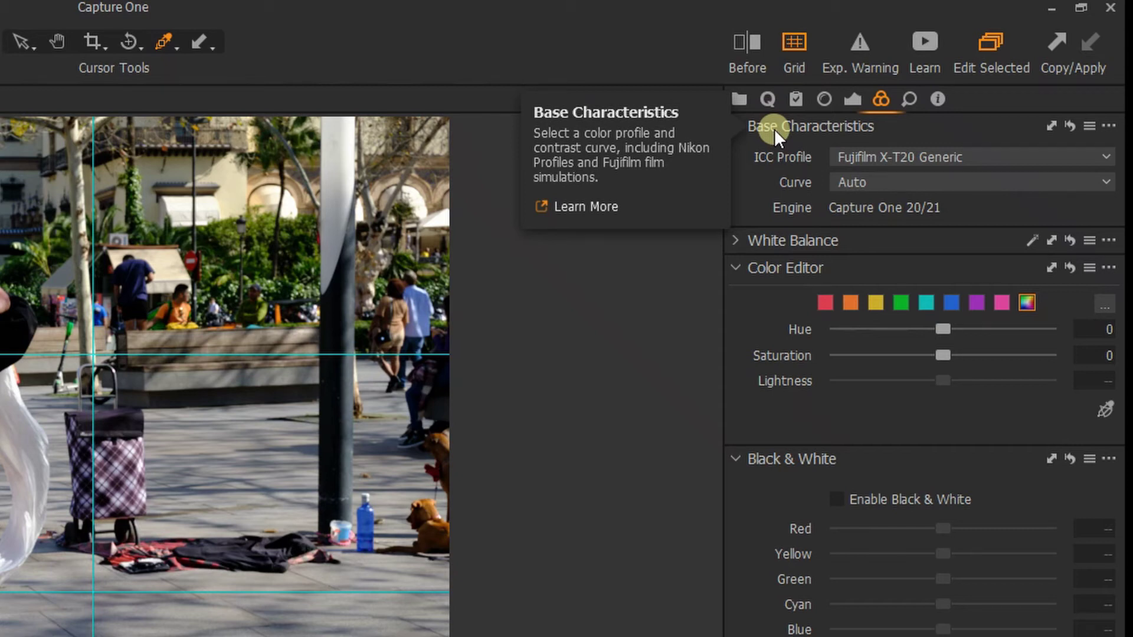
click(900, 157)
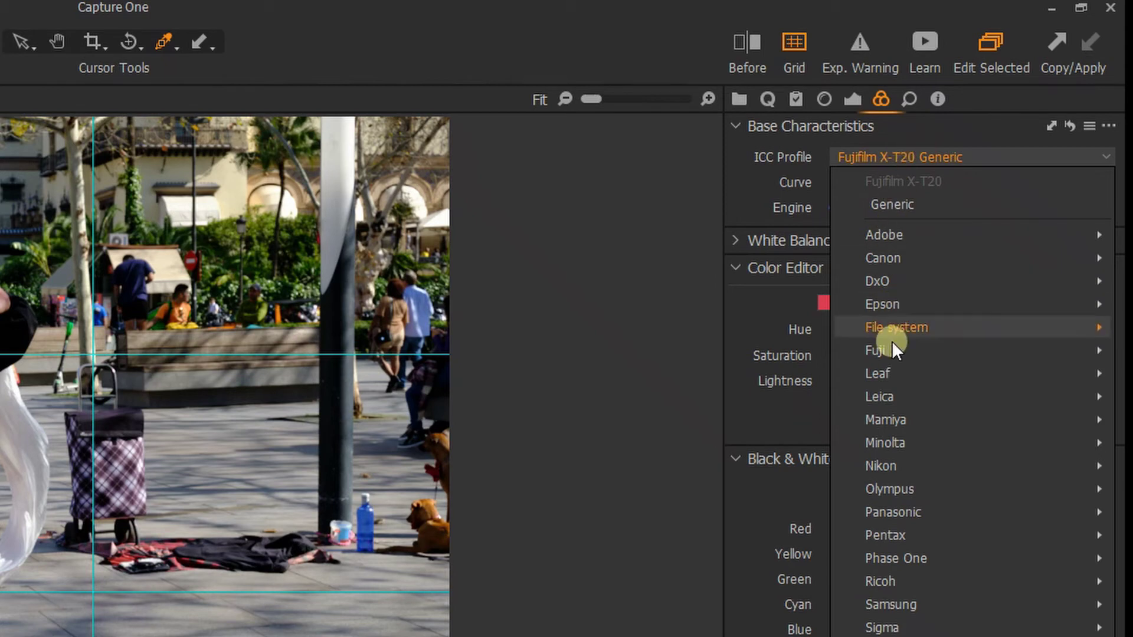
mouse_move(893, 482)
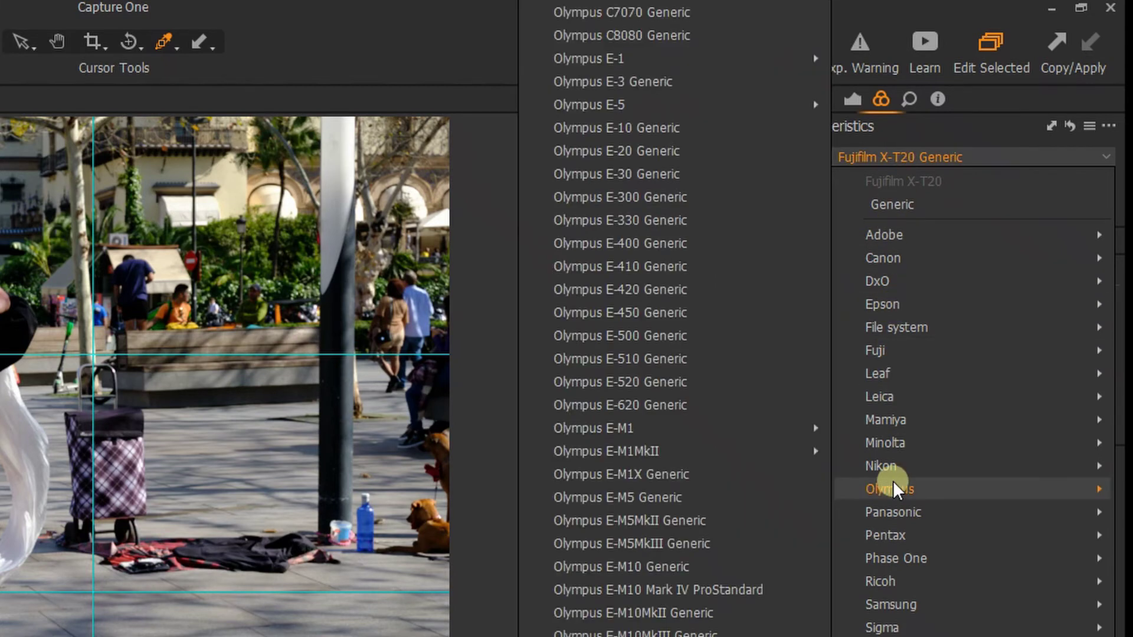
click(919, 152)
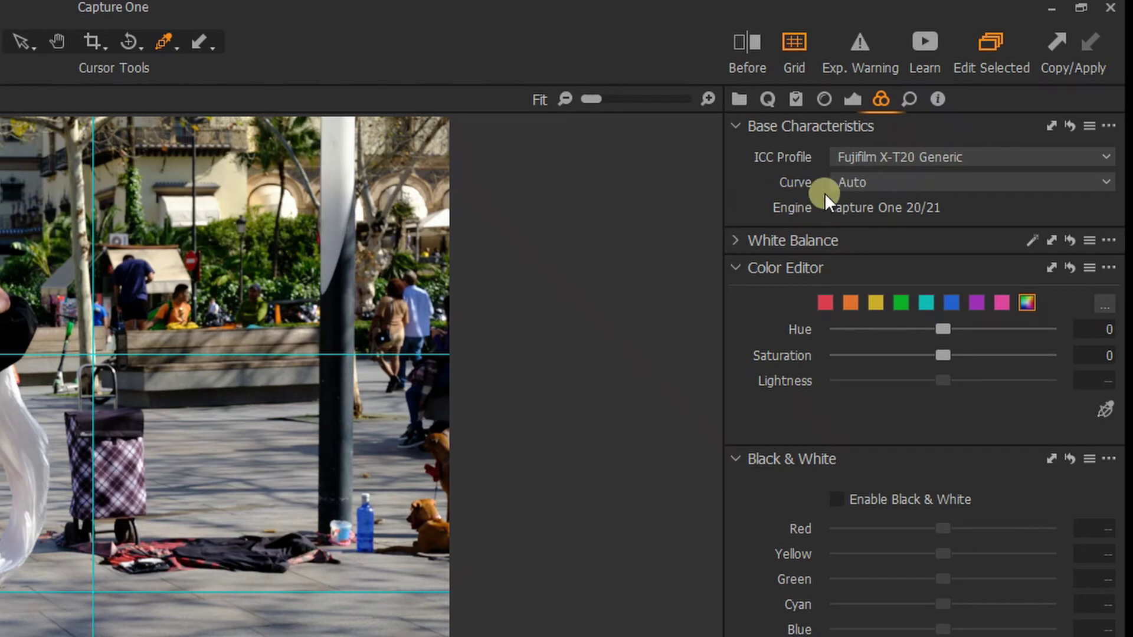
- Preview film curves such as Fujifilm ACROS and Fujifilm ETERNA (CINEMA) on the dancer photo, keeping the curve on Auto
click(859, 189)
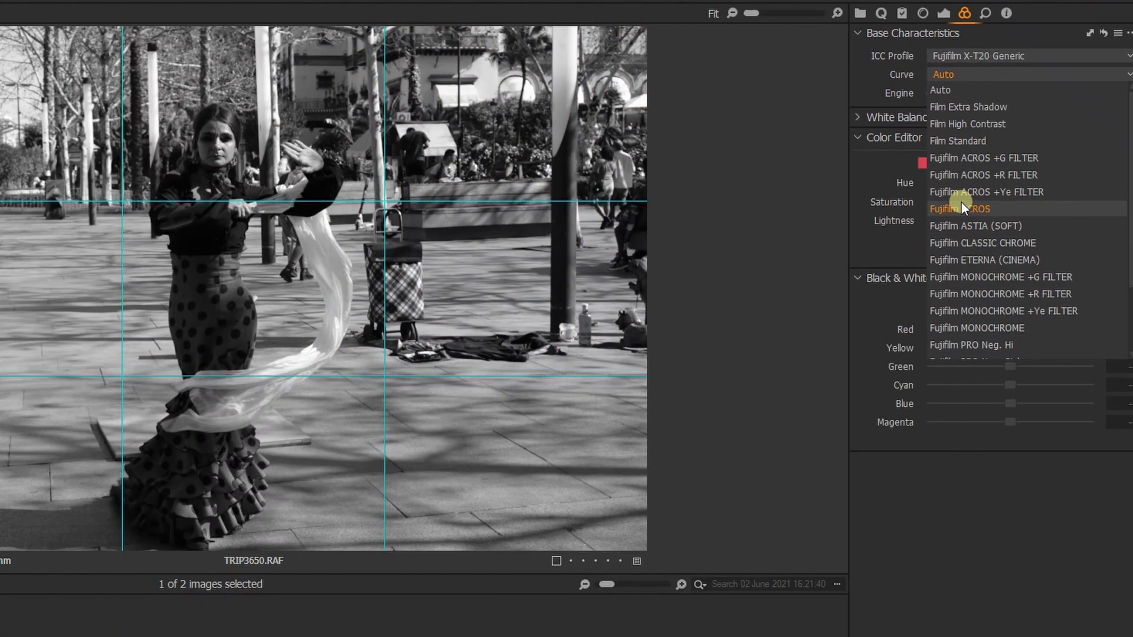
scroll(985, 277, down, 2)
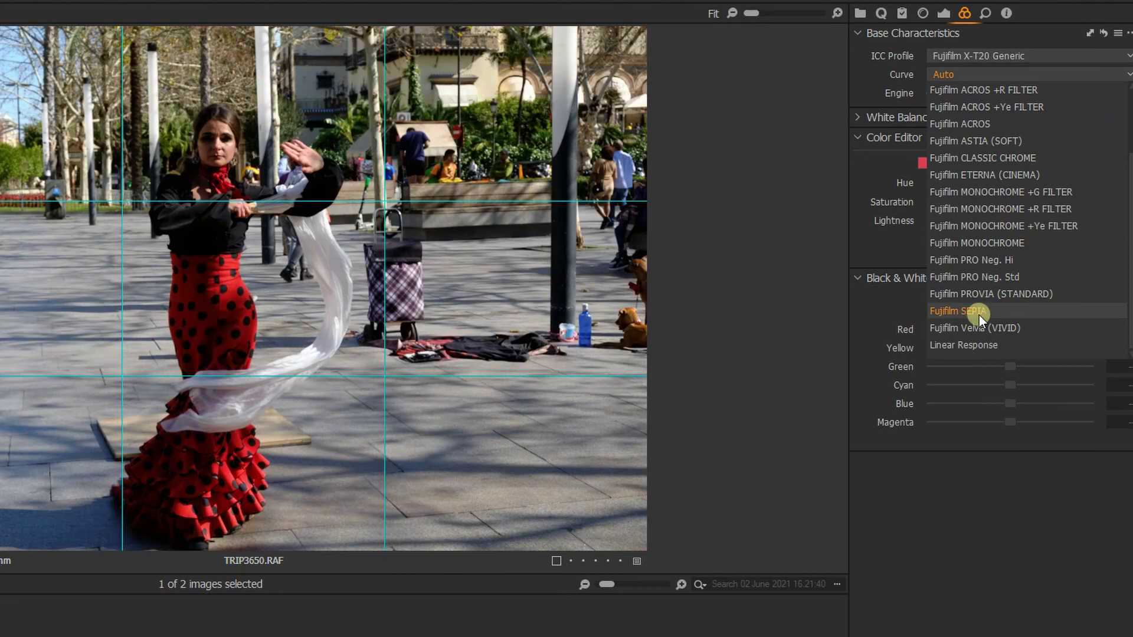
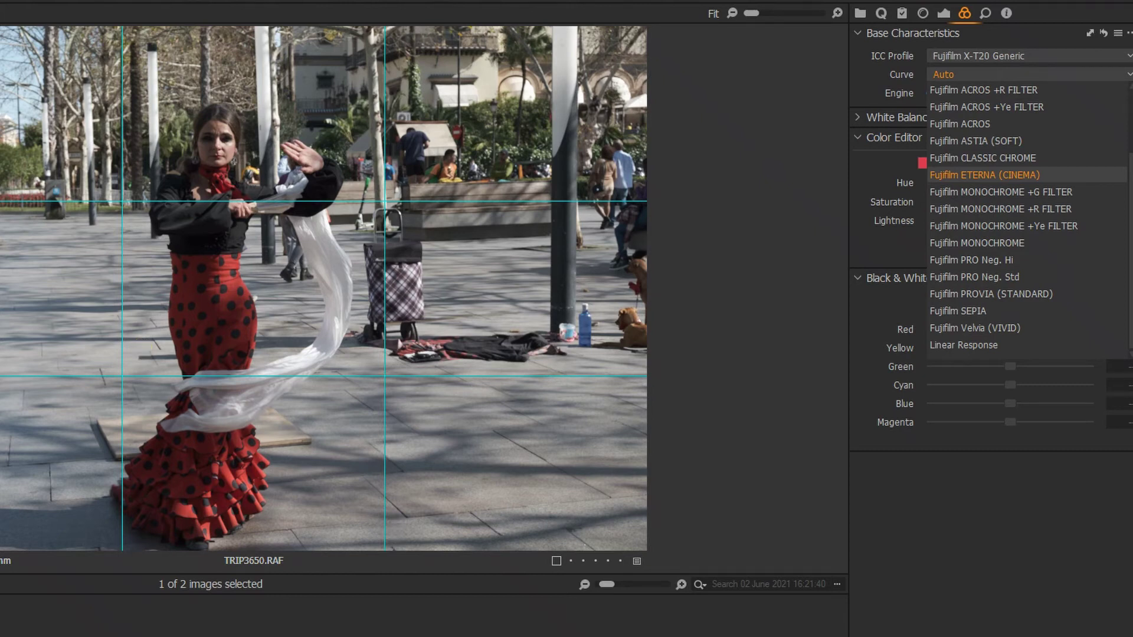
key(Escape)
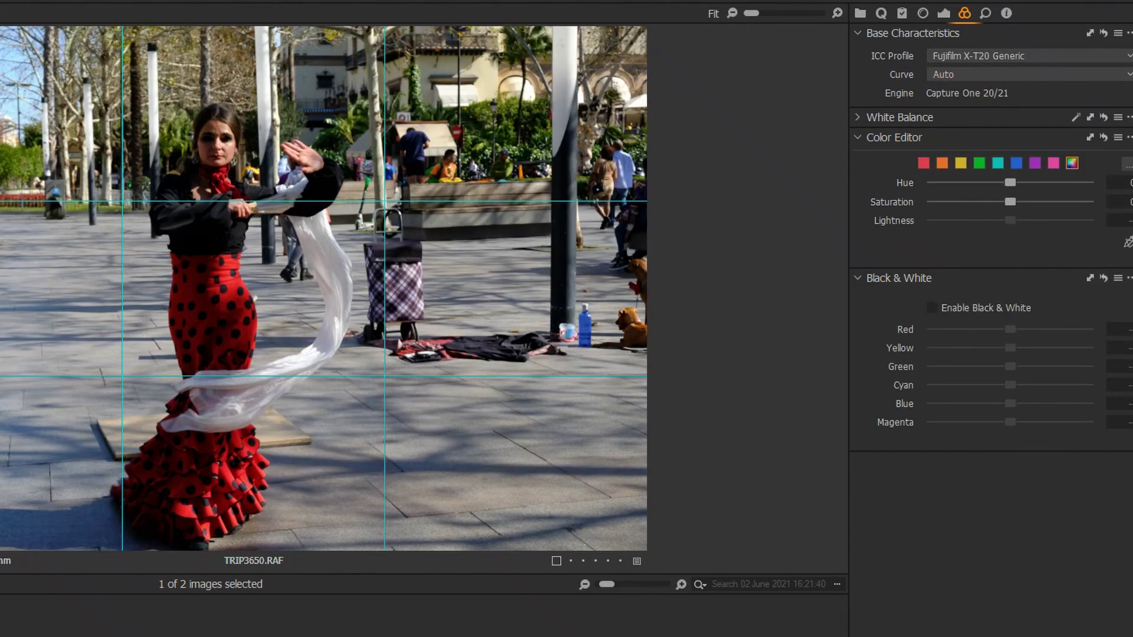
- Open the cathedral photo TRIP3633.RAF and set its base curve to Film Standard
click(3, 633)
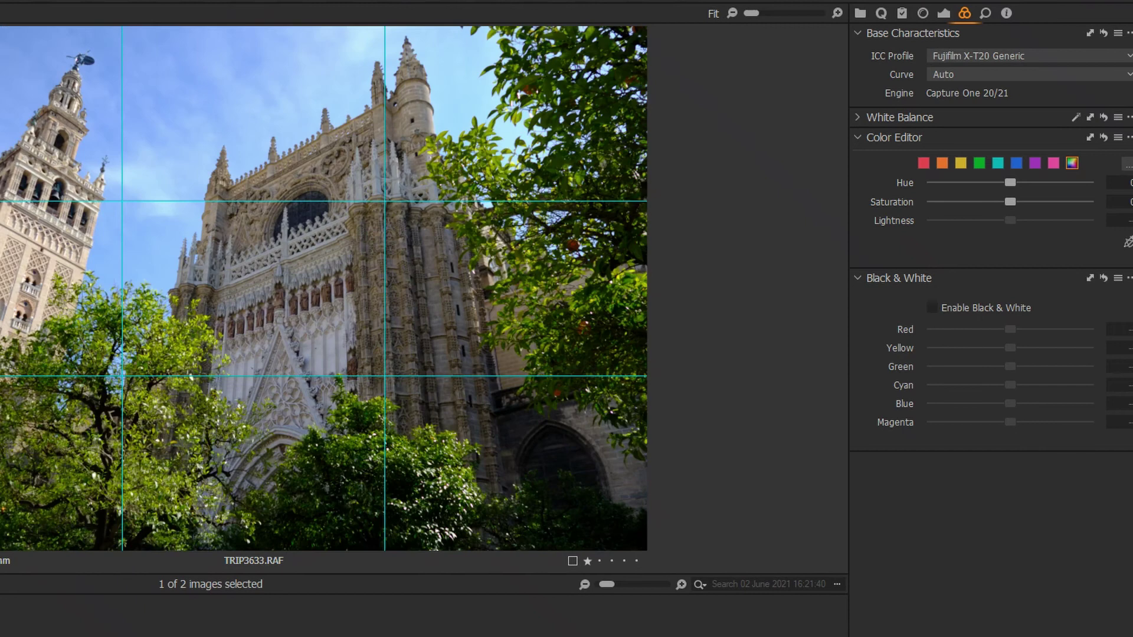
click(955, 70)
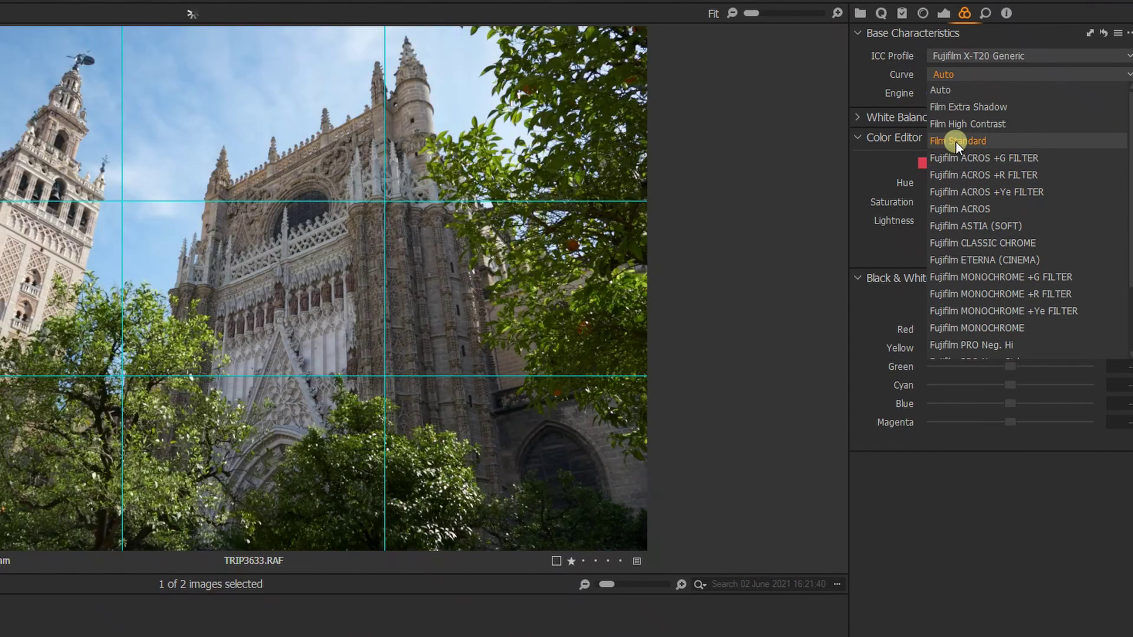
click(956, 143)
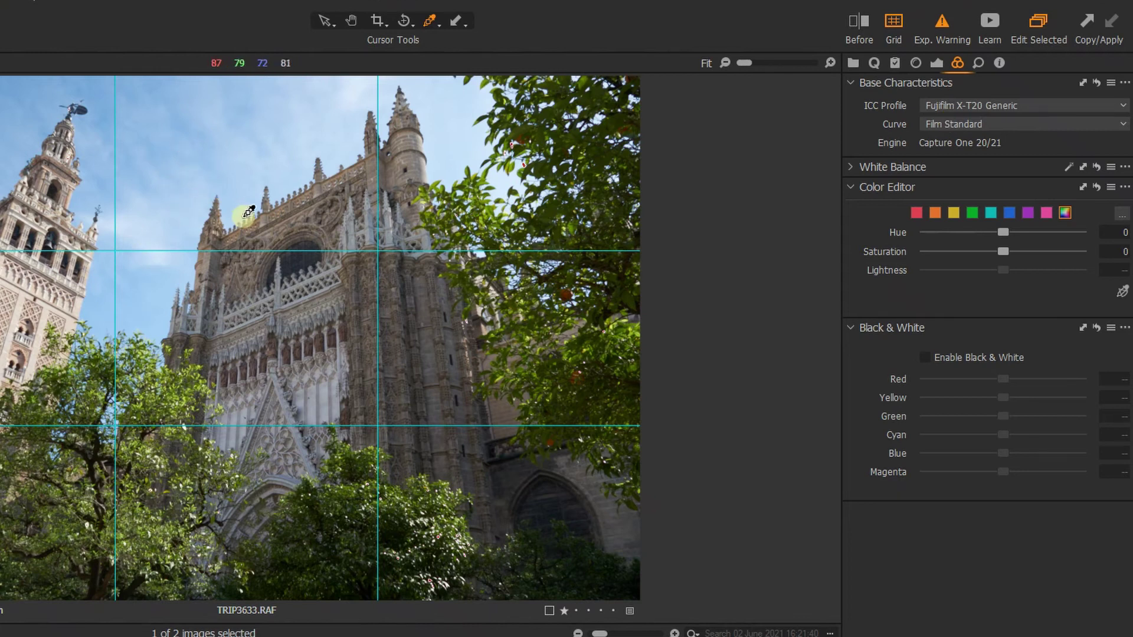
- Set the cathedral photo's base curve to Fujifilm Velvia (VIVID) and compare the image with the exposure warning off and on
click(946, 119)
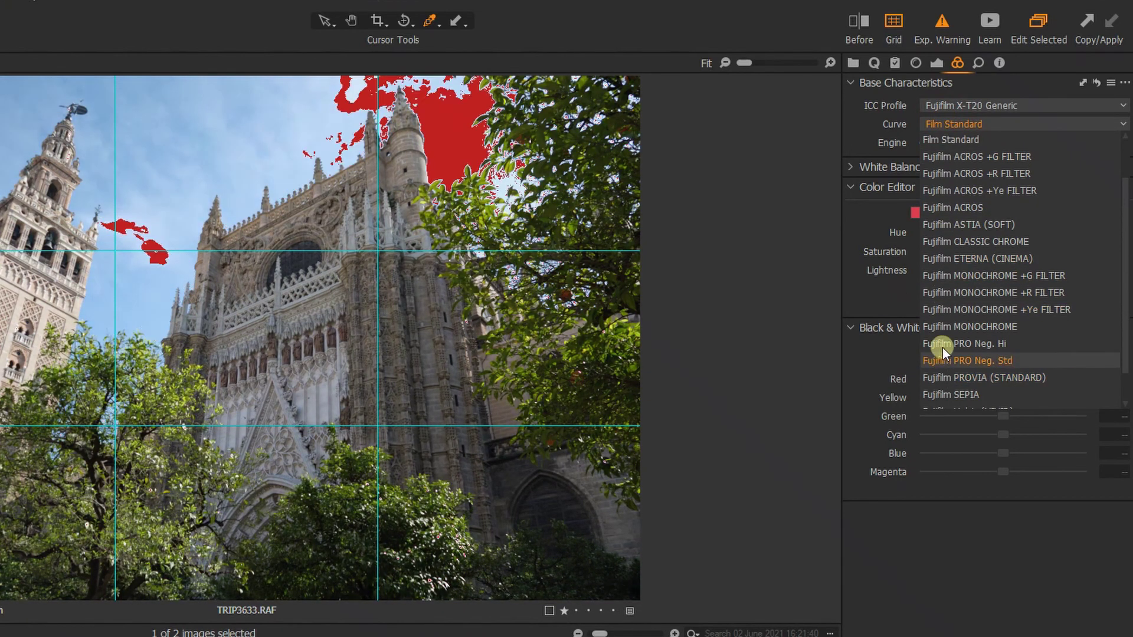
scroll(943, 346, down, 1)
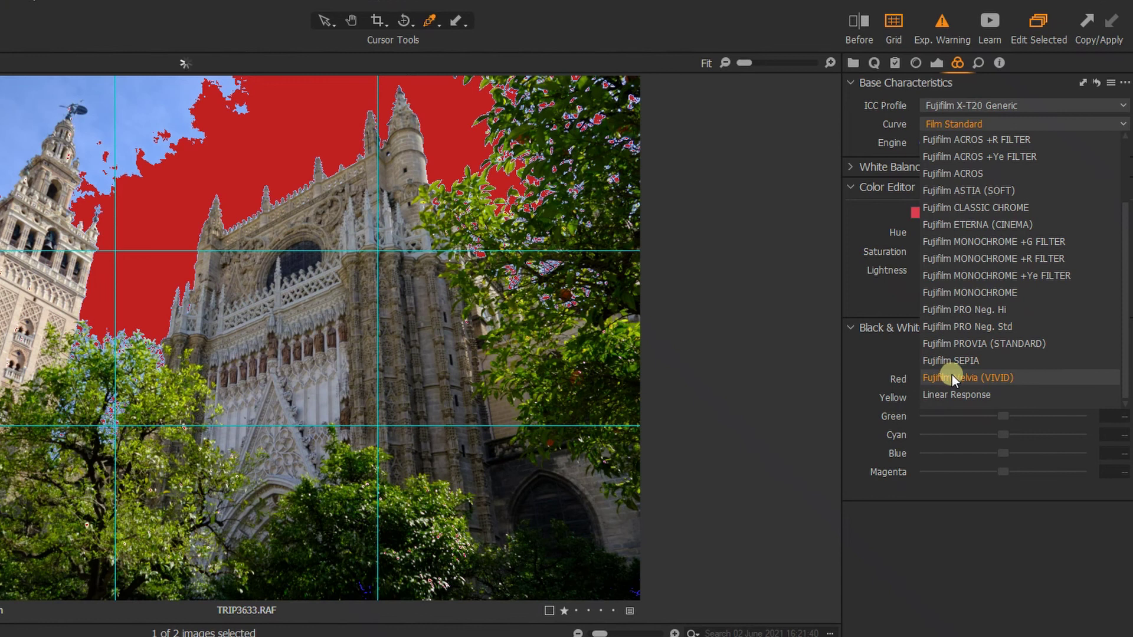
click(952, 375)
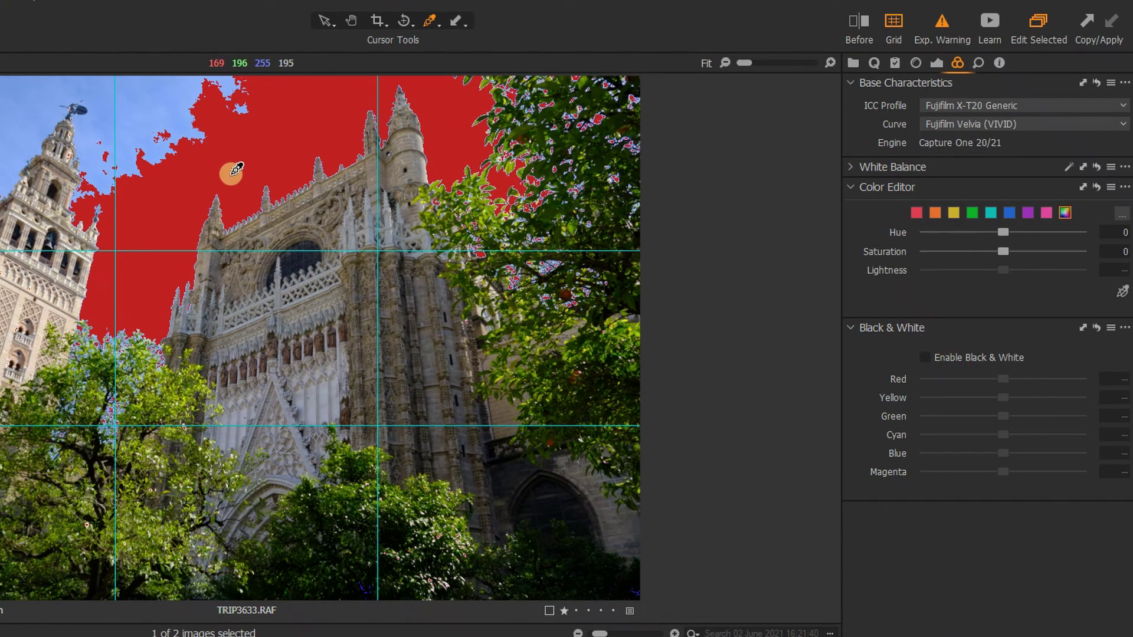
click(940, 18)
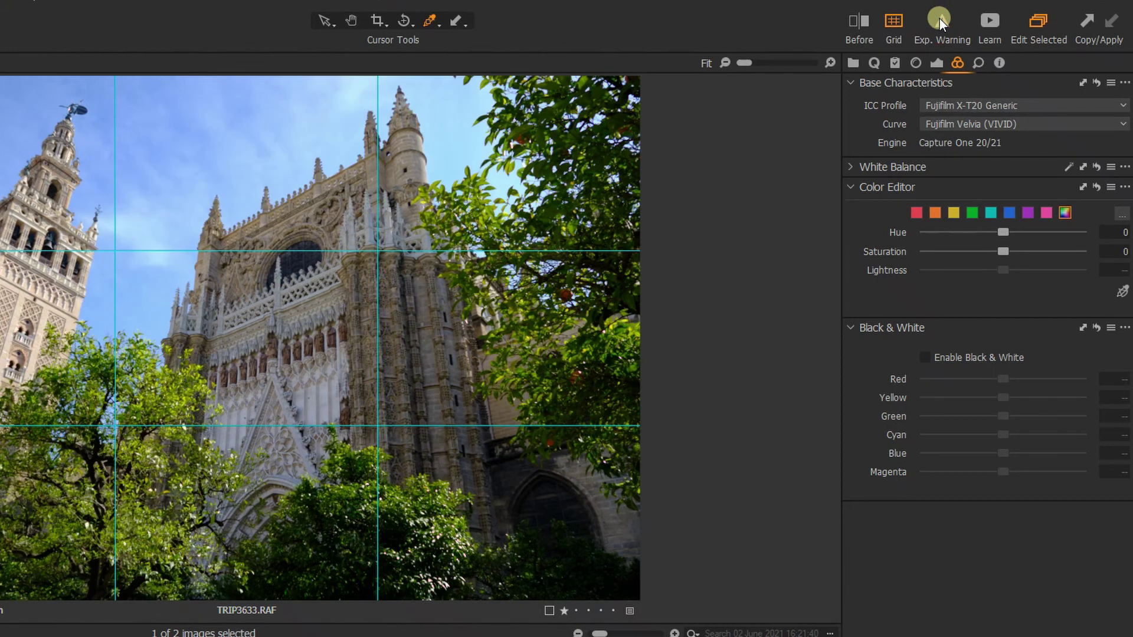
click(940, 19)
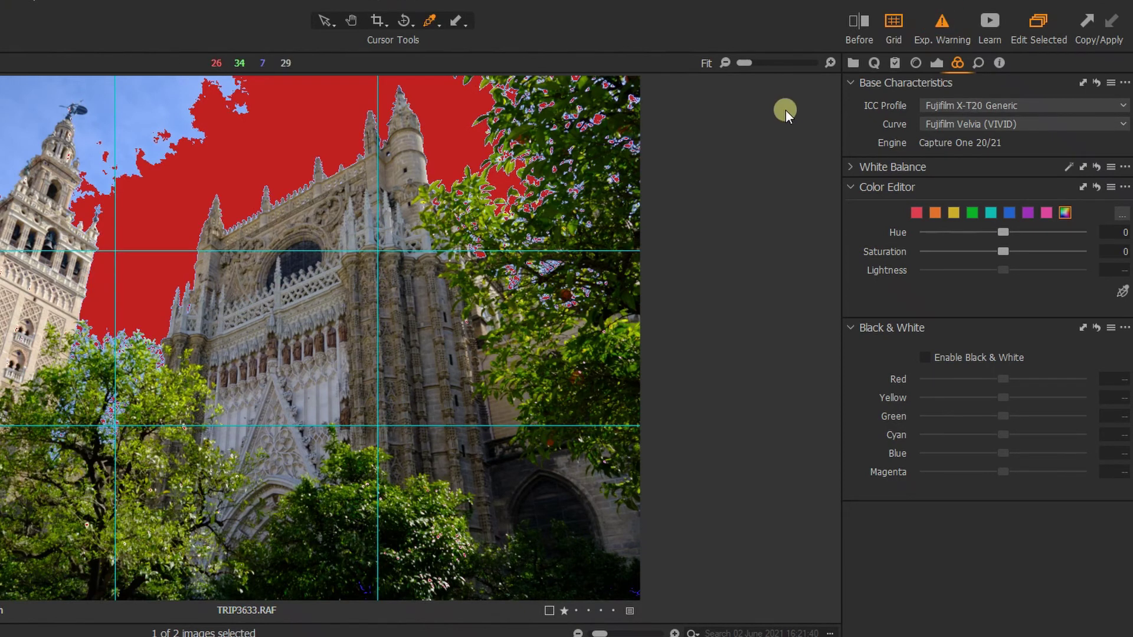
- View the White Balance settings, try shifting the overall Hue to -26.4, then -7.7, with Saturation at -11.9, and reset the Color Editor
click(852, 168)
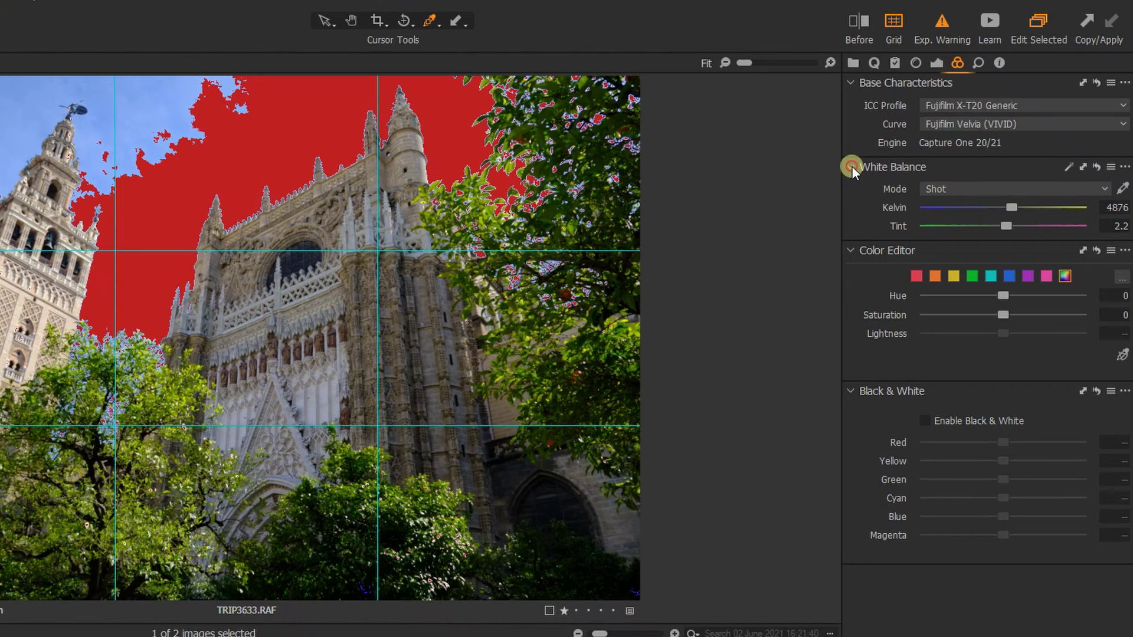
click(852, 168)
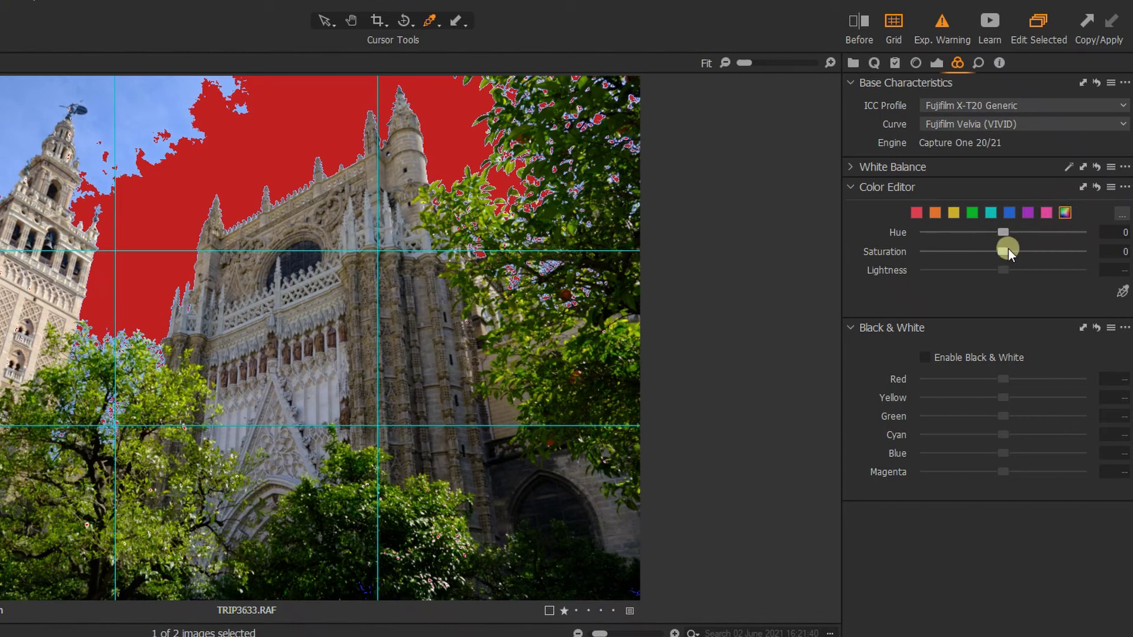
drag(1007, 248, 936, 234)
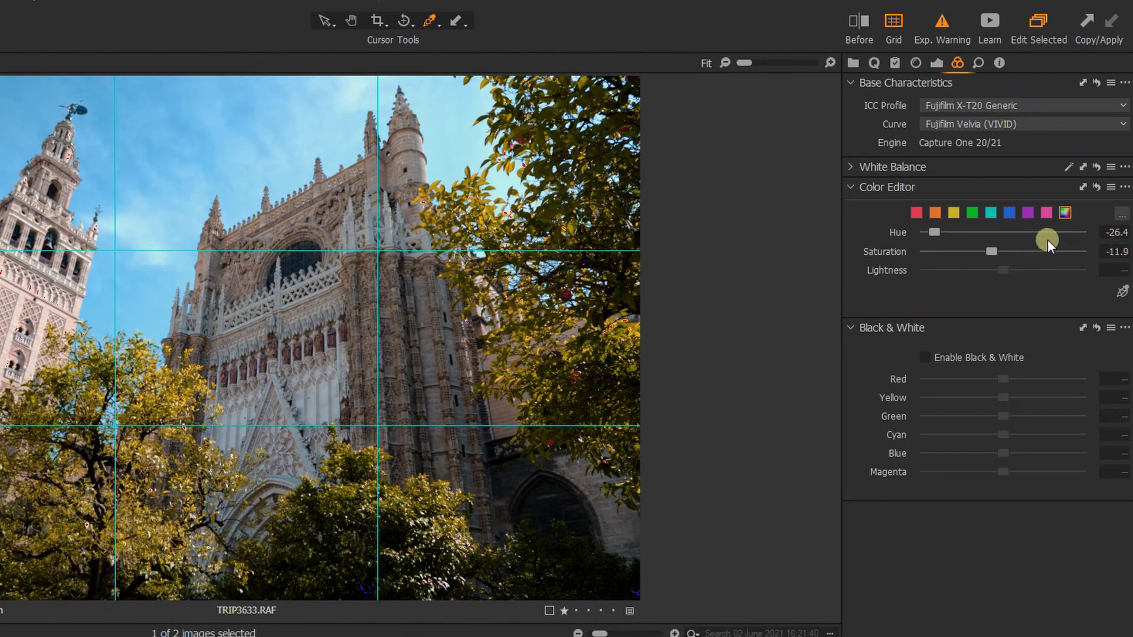
drag(928, 234, 980, 236)
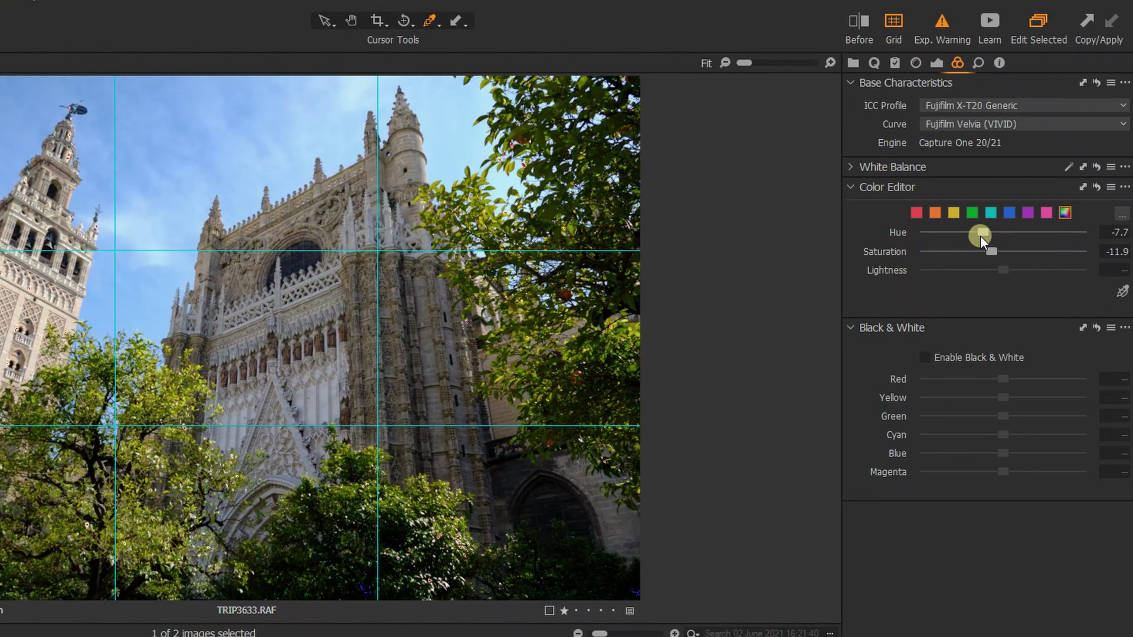
click(1096, 187)
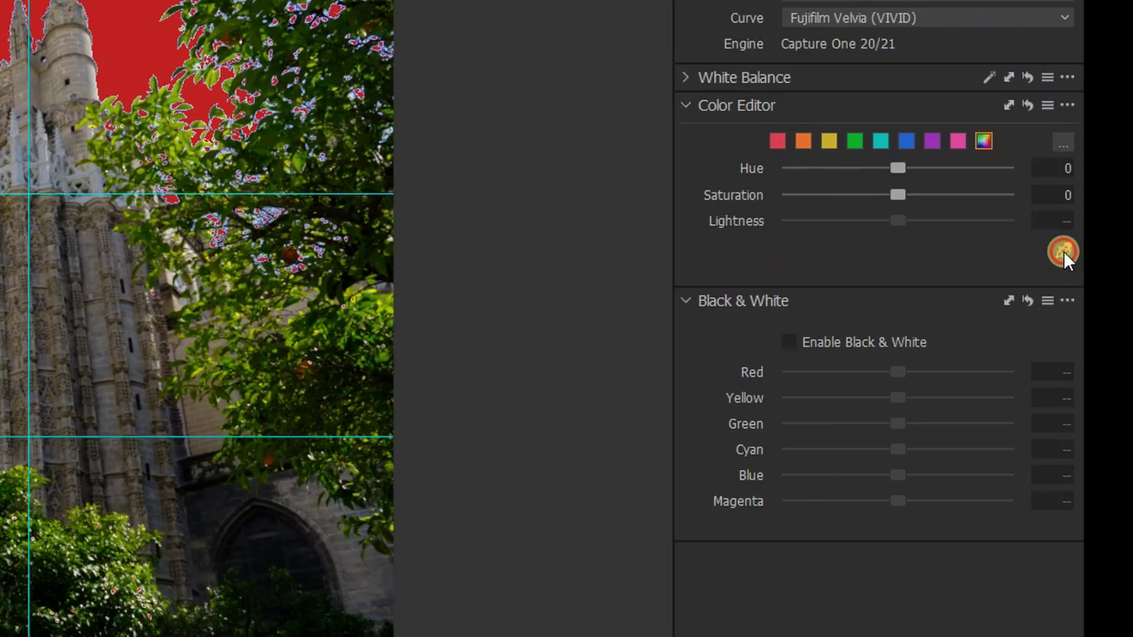
- Pick the blue of the cathedral photo's sky in the Color Editor and set its Saturation to -15.8 and Lightness to 1
click(1064, 251)
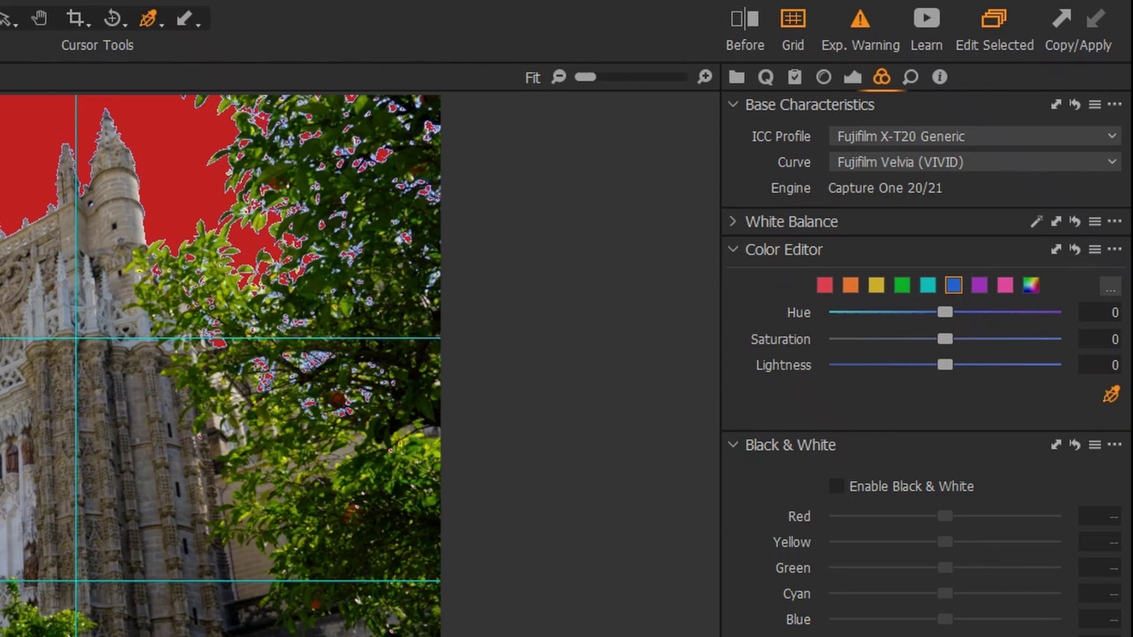
click(80, 227)
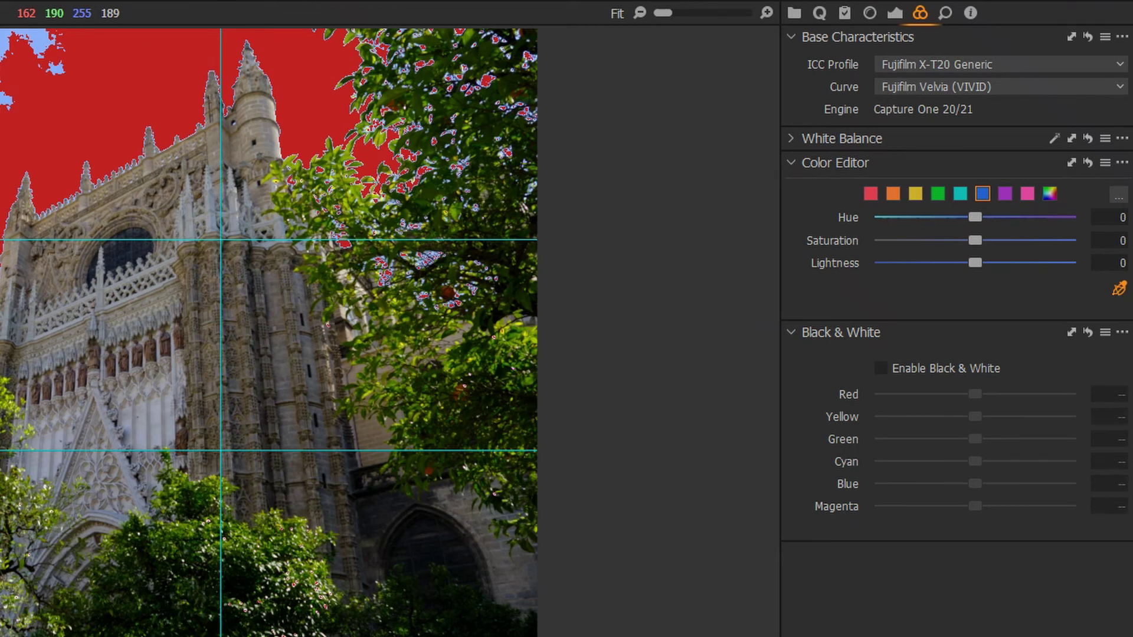
click(929, 253)
drag(974, 261, 955, 261)
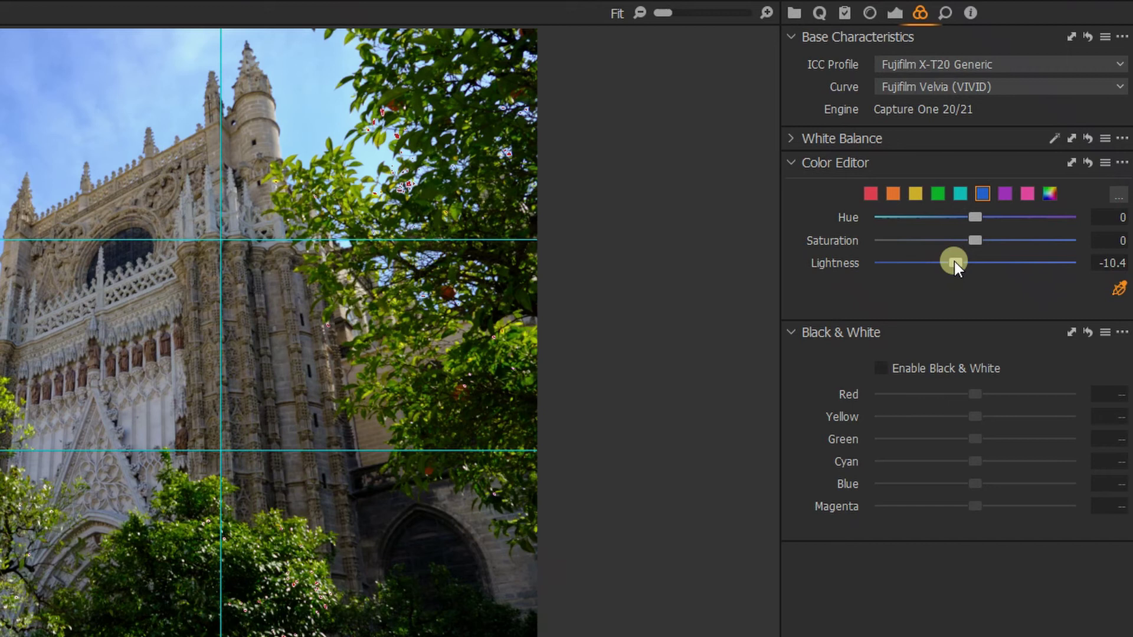
mouse_move(954, 261)
mouse_down()
mouse_move(977, 263)
mouse_move(968, 238)
mouse_move(957, 239)
mouse_up()
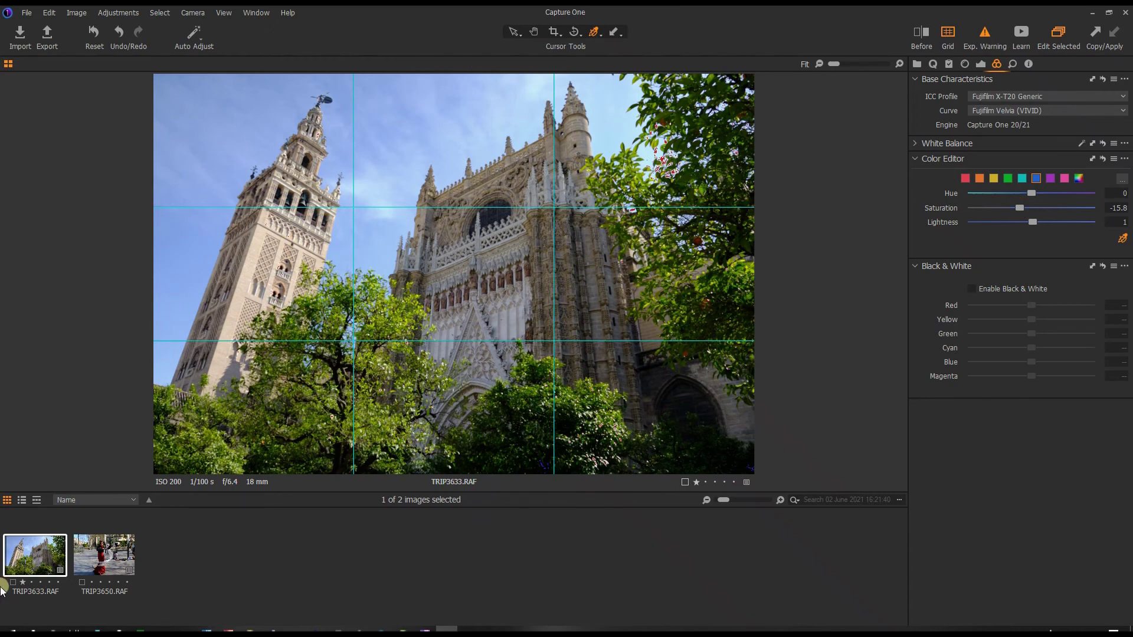
- Open the dancer photo TRIP3650.RAF, pick the blue of its sky, and set that color's Lightness to -15.3
click(97, 562)
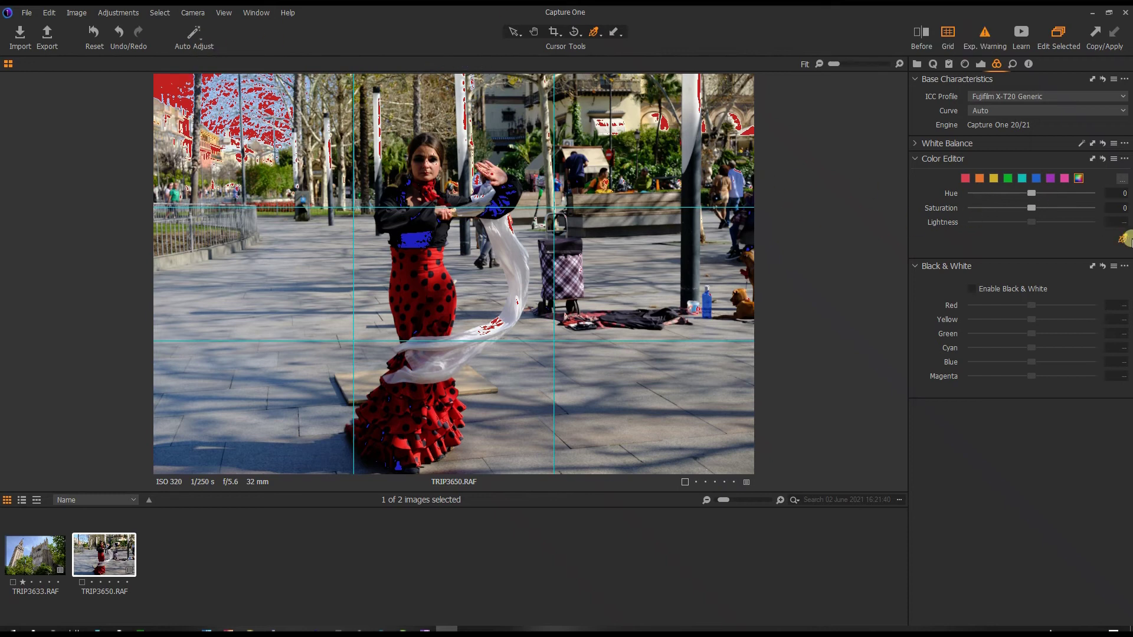
click(164, 78)
drag(1033, 222, 1013, 222)
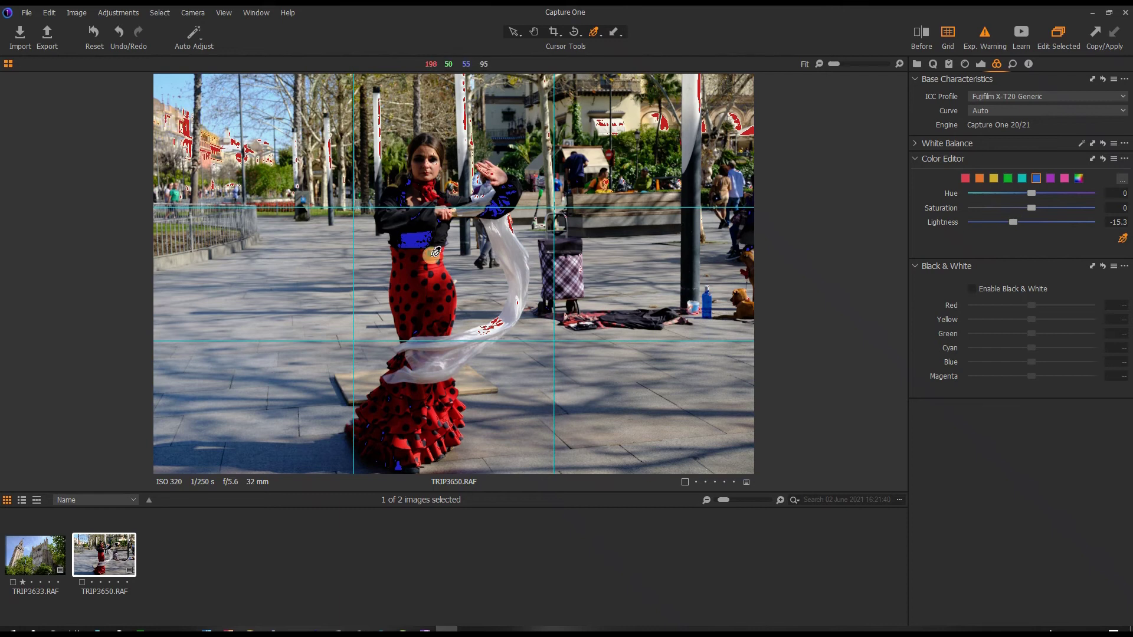
- Pick the red of the dancer's dress, set its Saturation to -14.3, and turn off the exposure warning
click(441, 267)
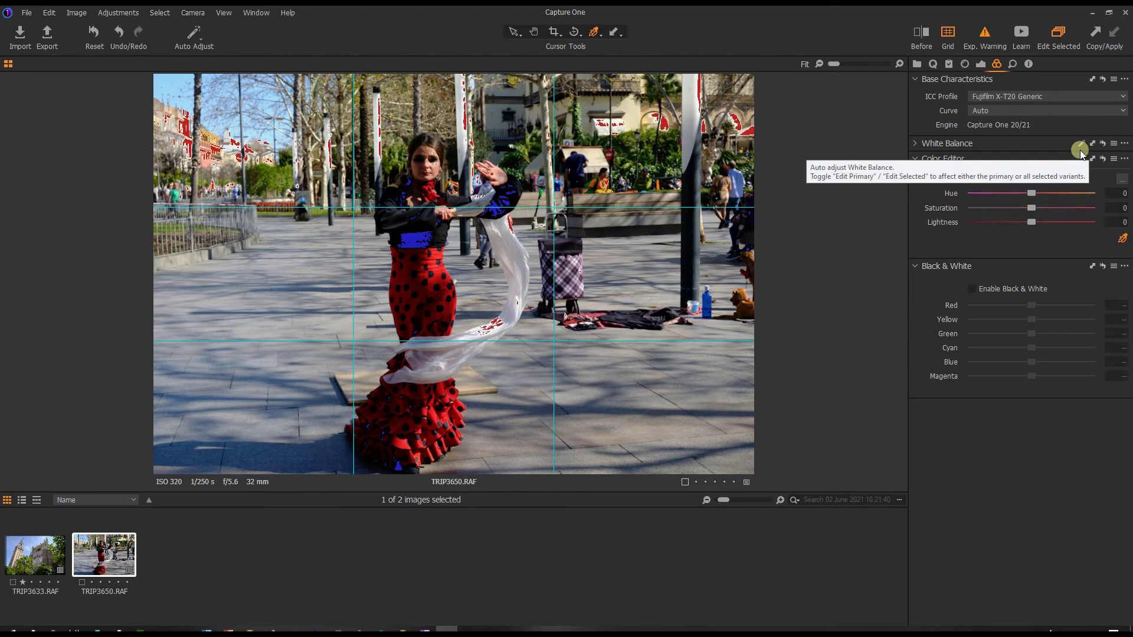
click(1028, 223)
drag(1032, 209, 963, 216)
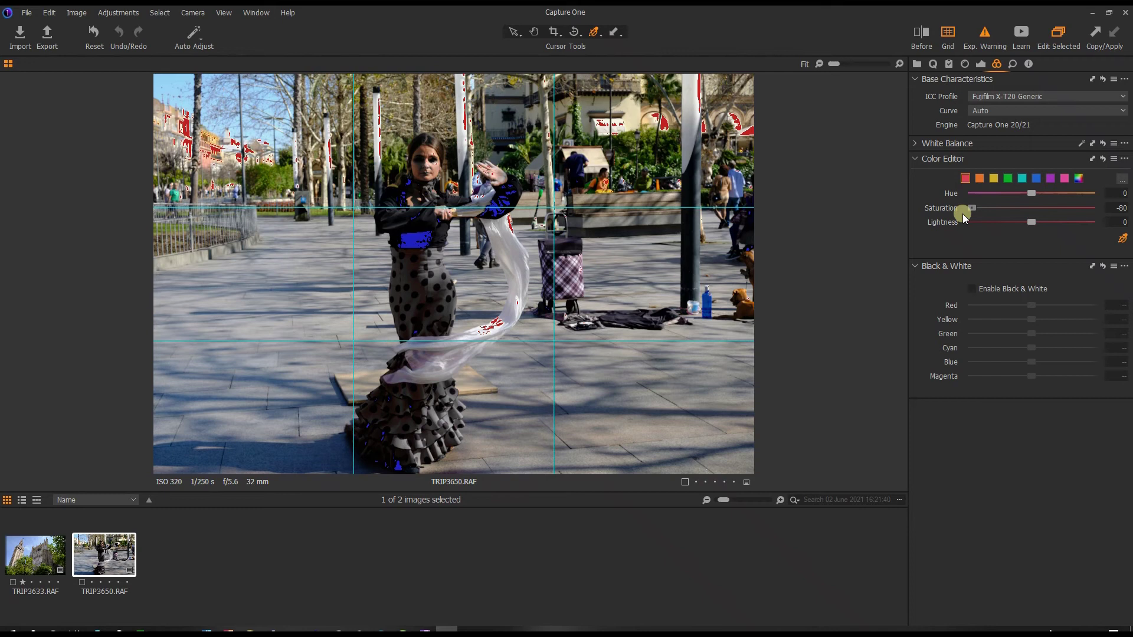
drag(962, 213, 1004, 209)
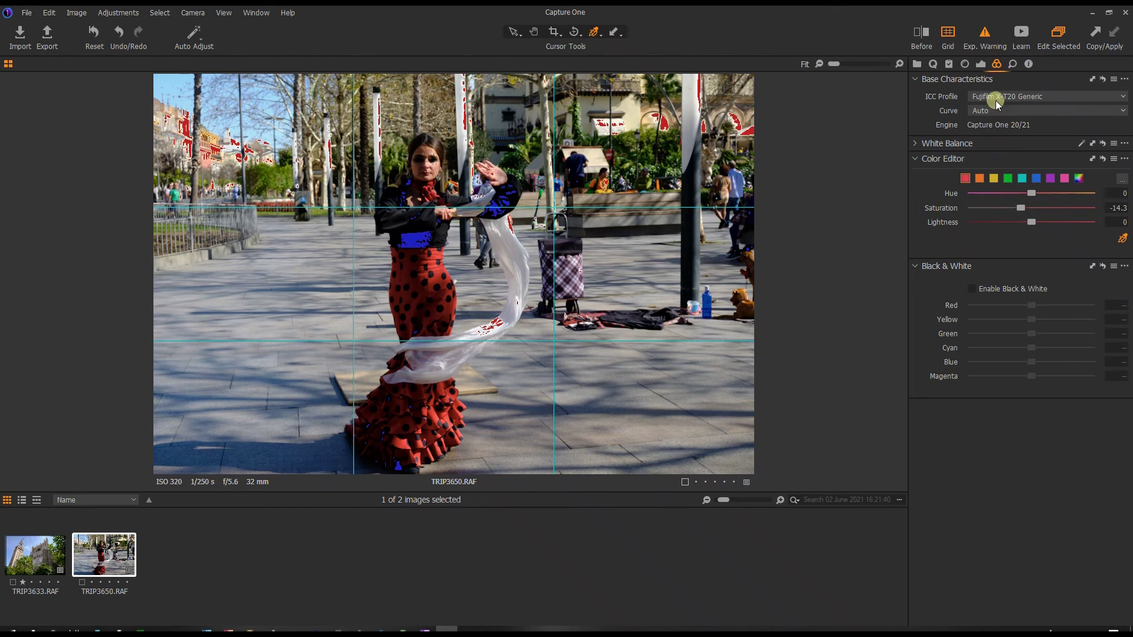
click(989, 33)
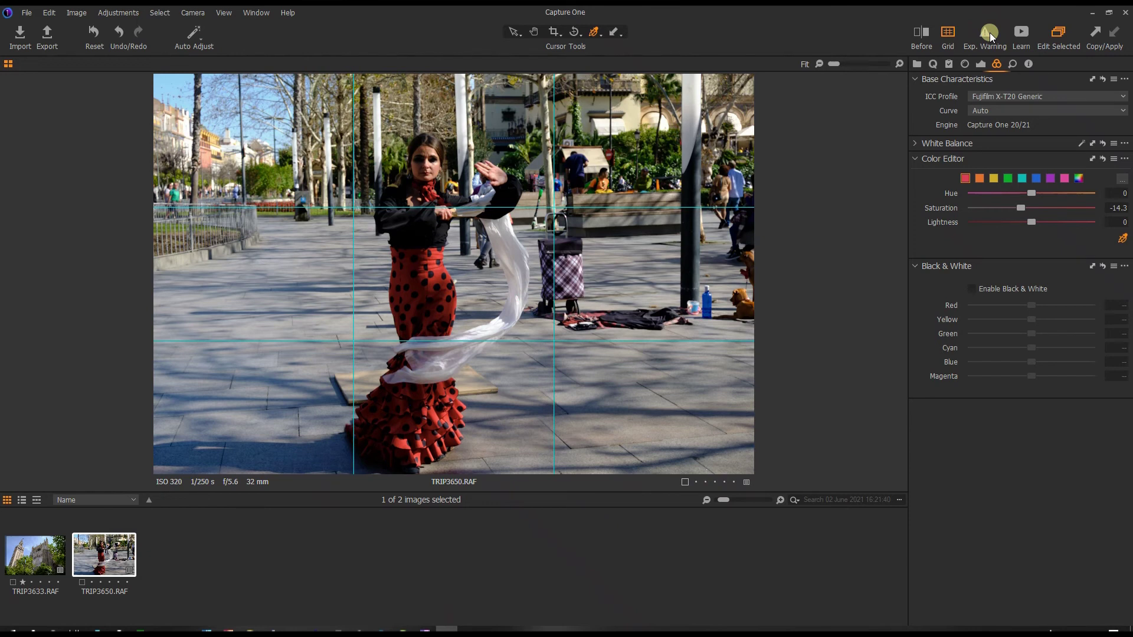
- Collapse the Color Editor, enable Black & White on the dancer photo, and compare it with the color version
click(916, 160)
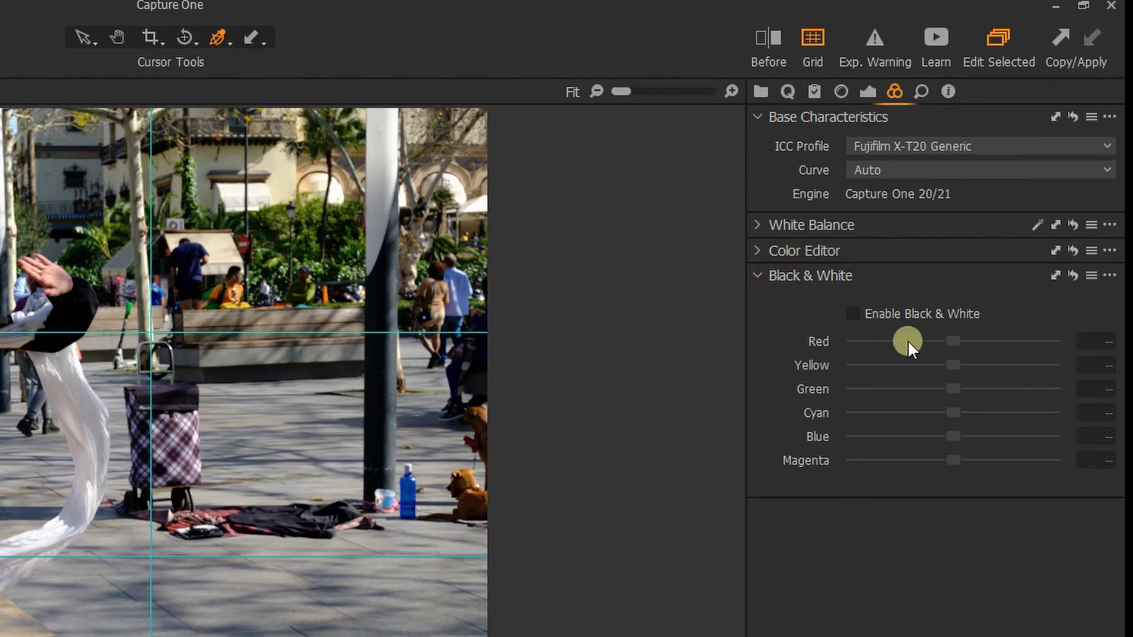
click(857, 317)
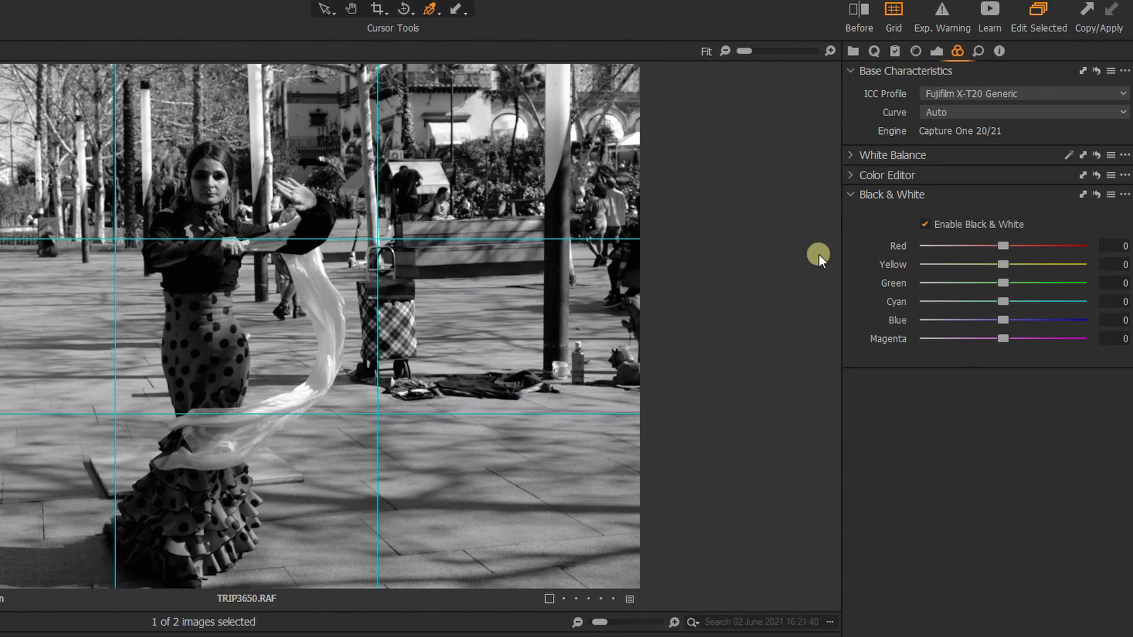
click(926, 225)
click(926, 225)
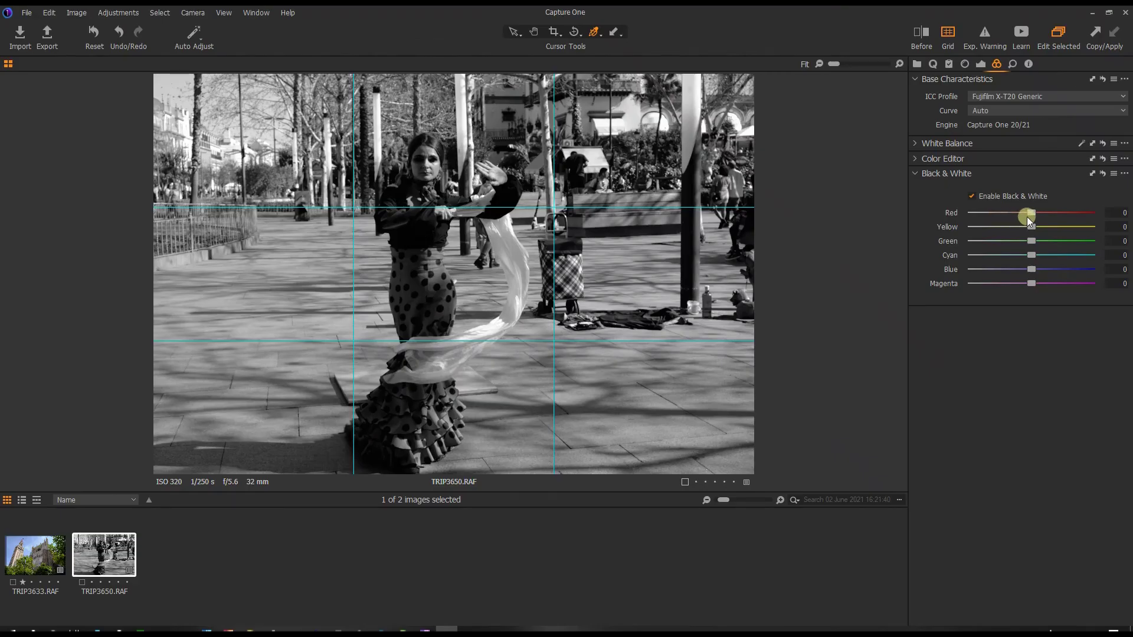
- Try a Black & White mix with Red 3, Cyan -14 and Blue -11, adjust Magenta and Green, and reset and collapse Black & White
mouse_move(1030, 214)
mouse_down()
mouse_move(990, 213)
mouse_move(1078, 222)
mouse_move(976, 228)
mouse_move(1076, 226)
mouse_move(986, 224)
mouse_move(1057, 223)
mouse_move(1000, 230)
mouse_move(1075, 237)
mouse_move(993, 228)
mouse_move(1065, 222)
mouse_move(1007, 218)
mouse_move(1032, 221)
mouse_up()
mouse_move(1032, 270)
mouse_down()
mouse_move(1046, 271)
mouse_move(989, 279)
mouse_move(1089, 276)
mouse_move(1025, 280)
mouse_move(1050, 287)
mouse_move(992, 280)
mouse_move(1062, 277)
mouse_move(981, 278)
mouse_move(1059, 275)
mouse_move(1001, 278)
mouse_move(1028, 274)
mouse_up()
drag(1031, 272, 1028, 300)
mouse_move(1035, 255)
mouse_down()
mouse_move(989, 254)
mouse_move(1124, 256)
mouse_move(1004, 268)
mouse_move(1025, 268)
mouse_up()
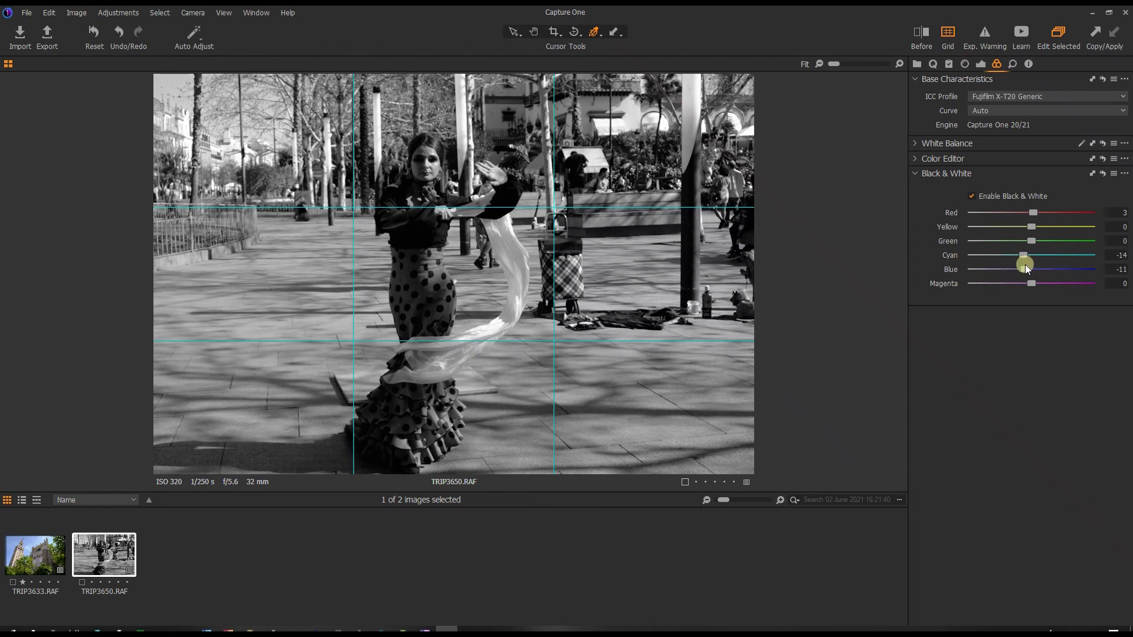
mouse_move(1033, 282)
mouse_down()
mouse_move(1071, 280)
mouse_move(976, 286)
mouse_move(1129, 298)
mouse_move(990, 299)
mouse_move(1046, 304)
mouse_move(1022, 303)
mouse_move(1036, 304)
mouse_up()
mouse_move(1033, 242)
mouse_down()
mouse_move(1004, 242)
mouse_move(1097, 239)
mouse_move(989, 248)
mouse_move(1079, 250)
mouse_move(1032, 246)
mouse_up()
click(1103, 173)
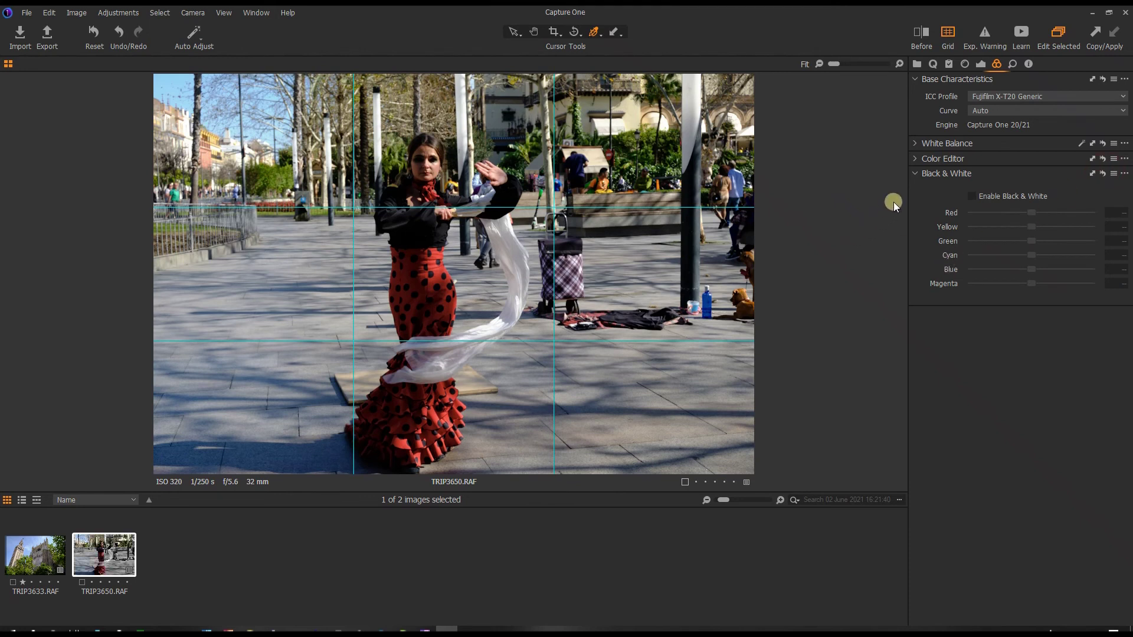
click(918, 173)
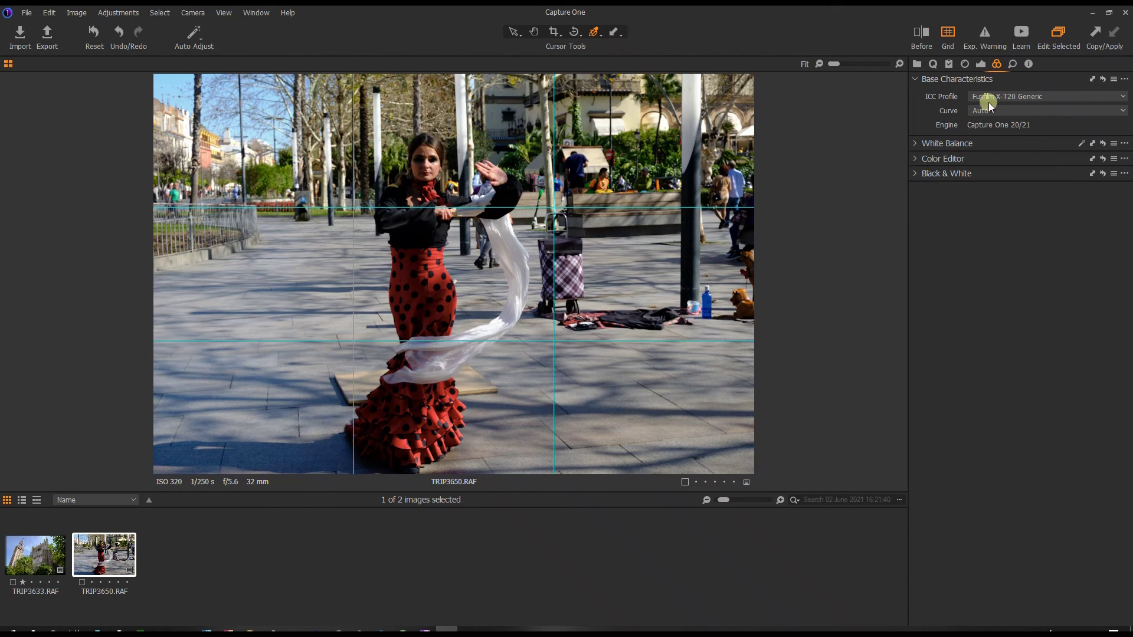
- Switch to the Details tools, expand the Navigator, and examine the dancer's face and hand at 100% zoom
click(1015, 60)
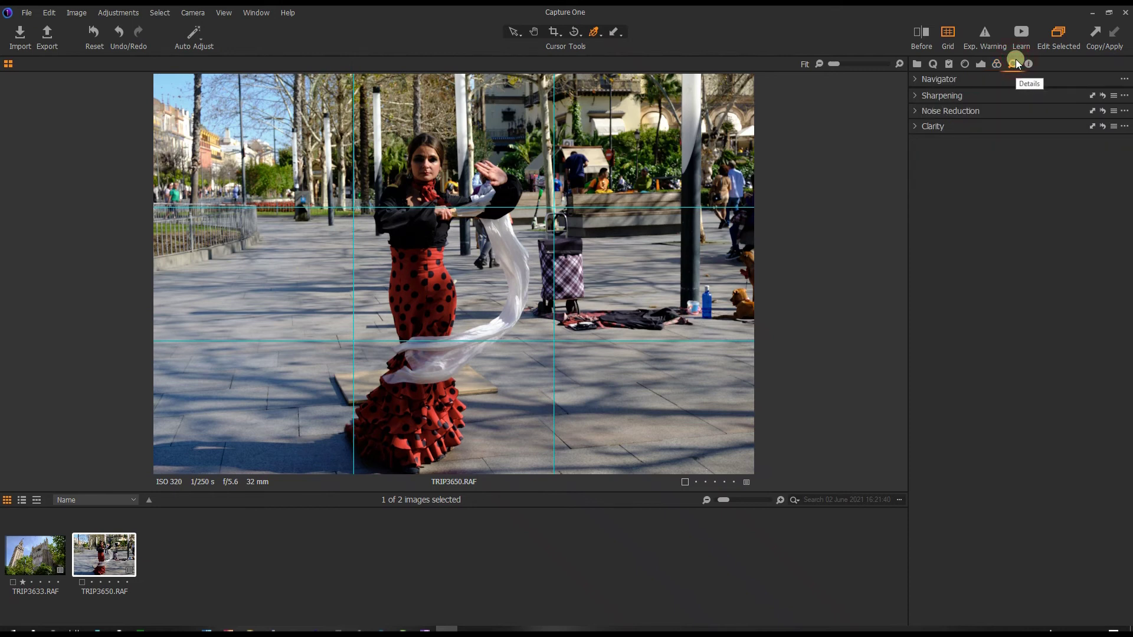
click(917, 80)
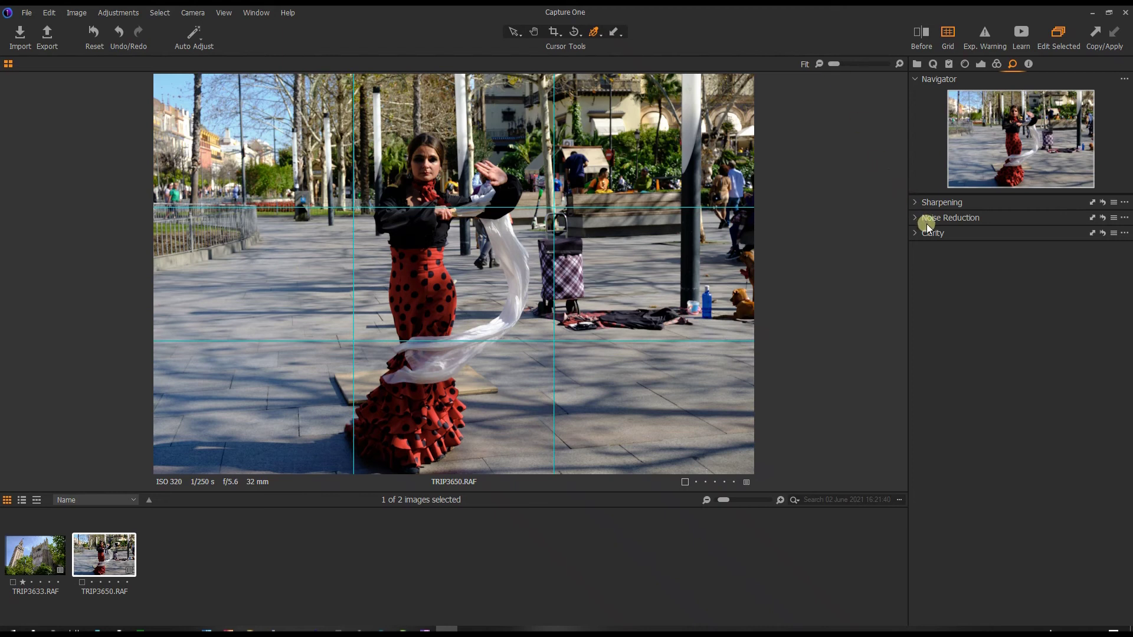
drag(837, 62, 855, 66)
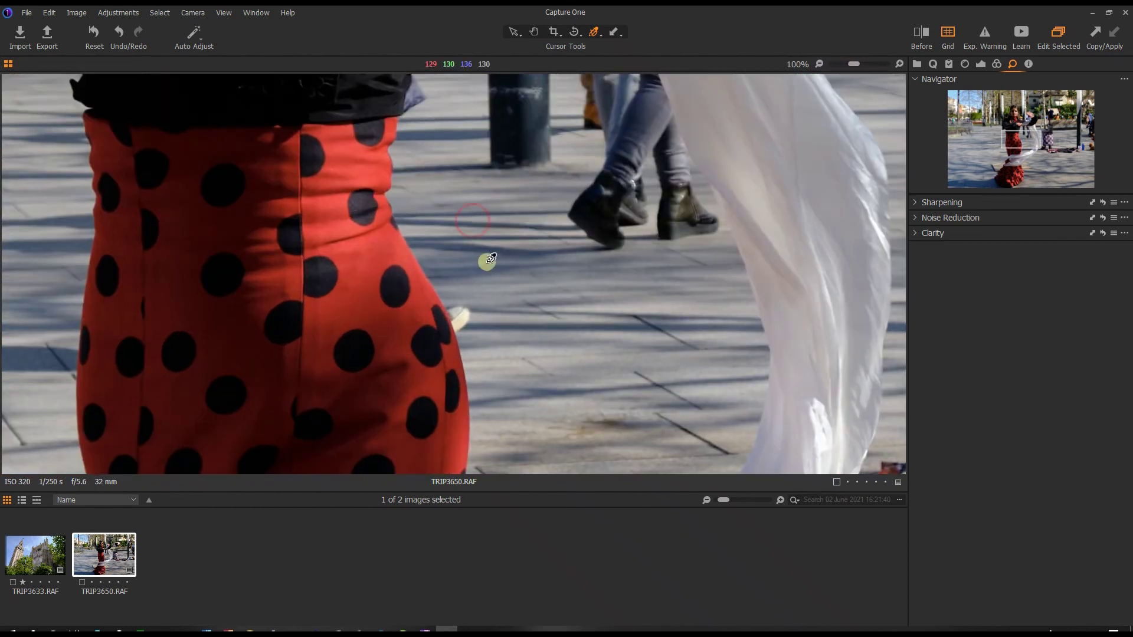
click(514, 31)
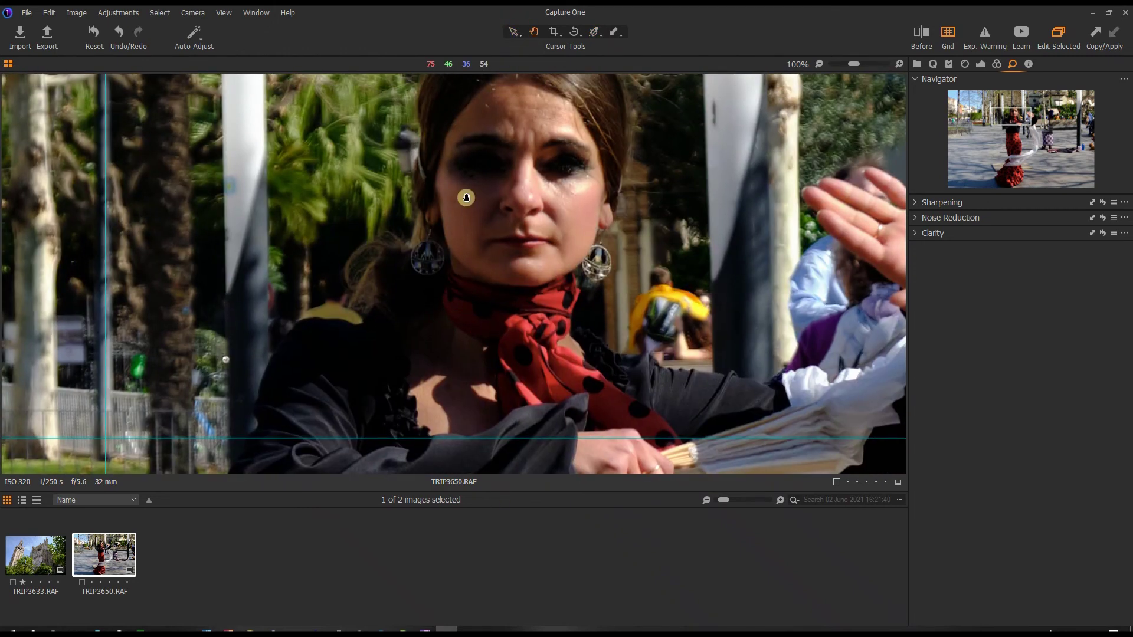
drag(466, 197, 438, 307)
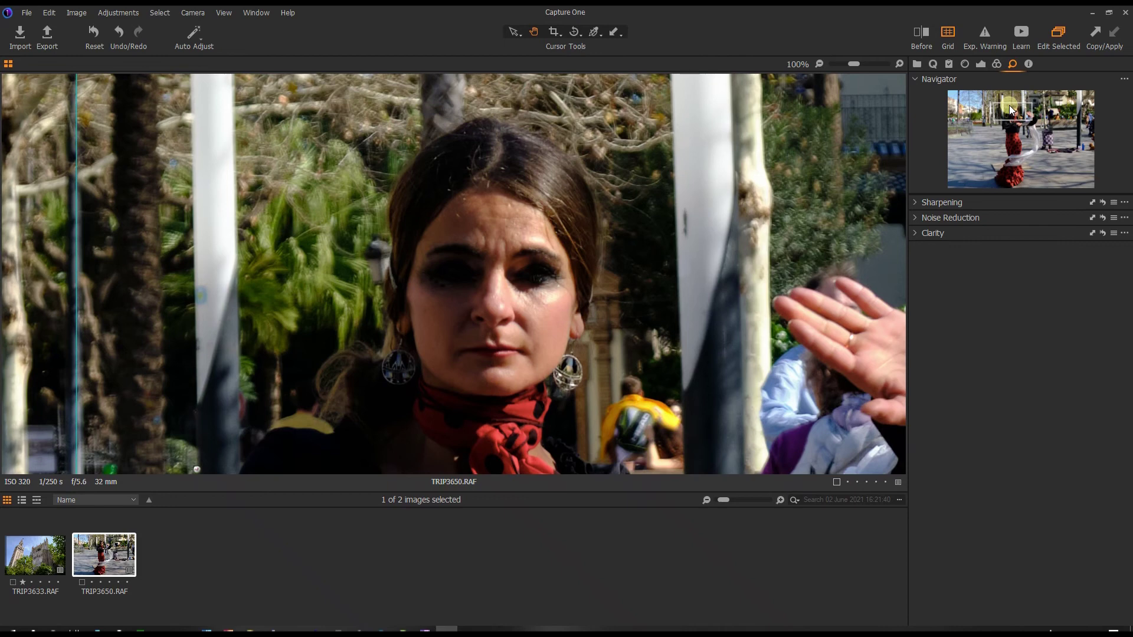
mouse_move(1009, 105)
mouse_down()
mouse_move(1026, 134)
mouse_move(1033, 115)
mouse_move(997, 137)
mouse_move(1050, 124)
mouse_move(1001, 118)
mouse_move(1033, 134)
mouse_move(1022, 102)
mouse_move(1012, 111)
mouse_up()
- Expand Sharpening and Noise Reduction, set Color noise reduction to 0, and examine the background building and plants at 100%
click(915, 203)
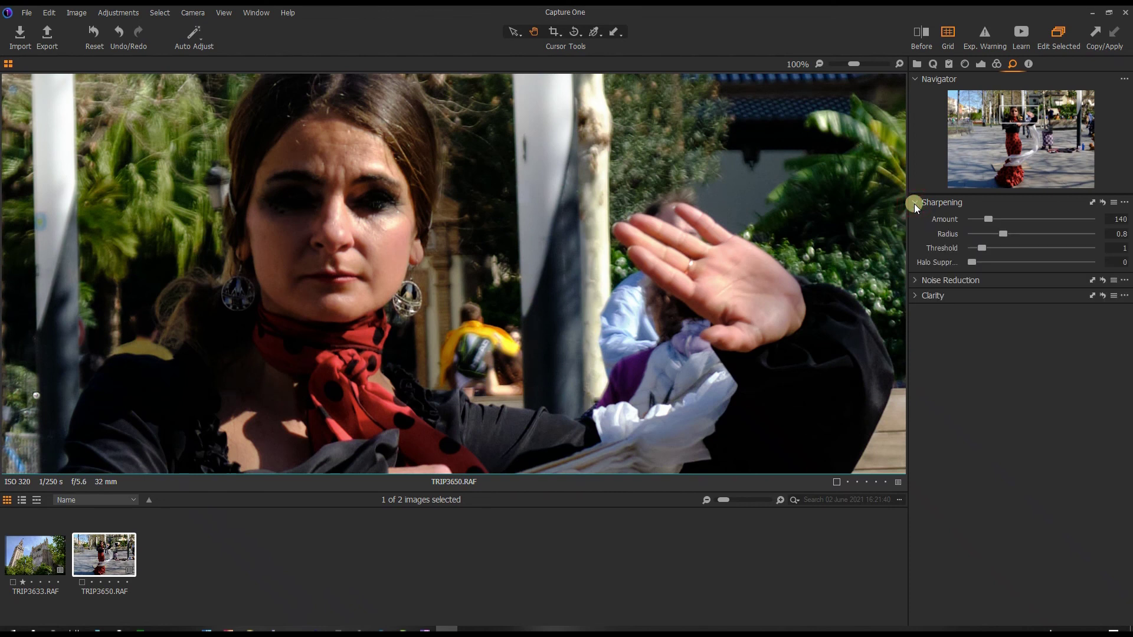
click(915, 281)
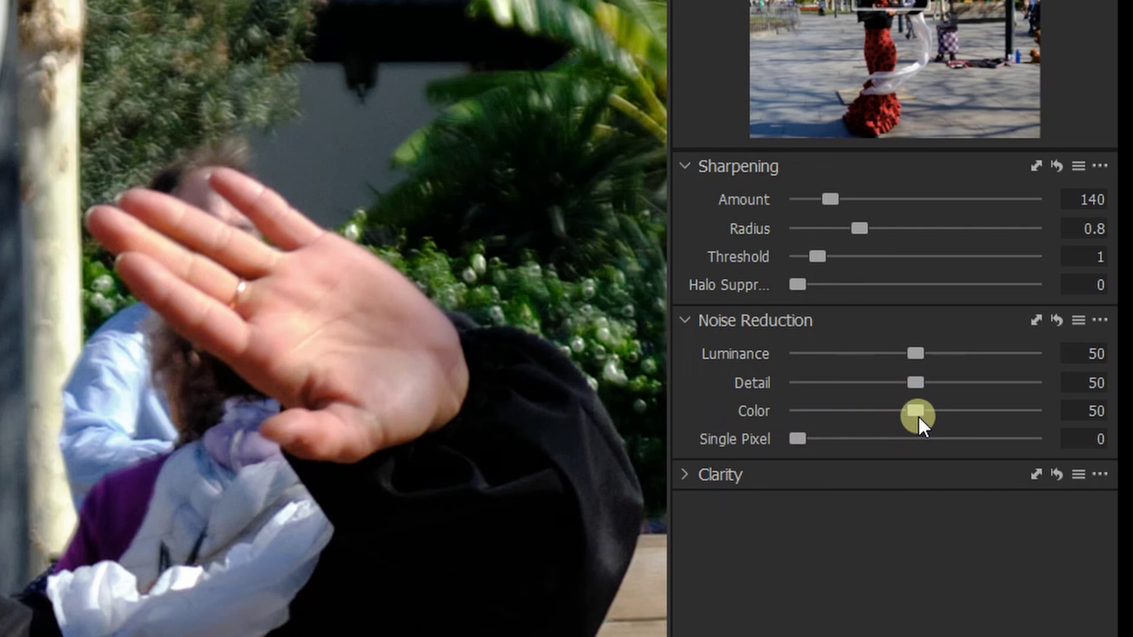
drag(918, 412, 715, 404)
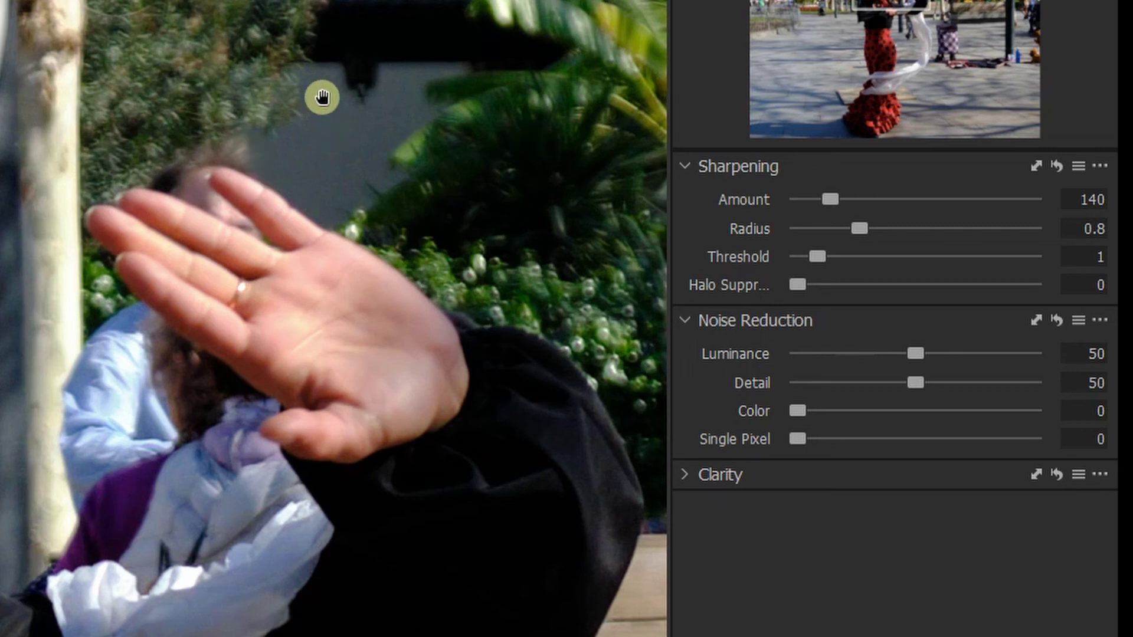
drag(897, 7, 917, 0)
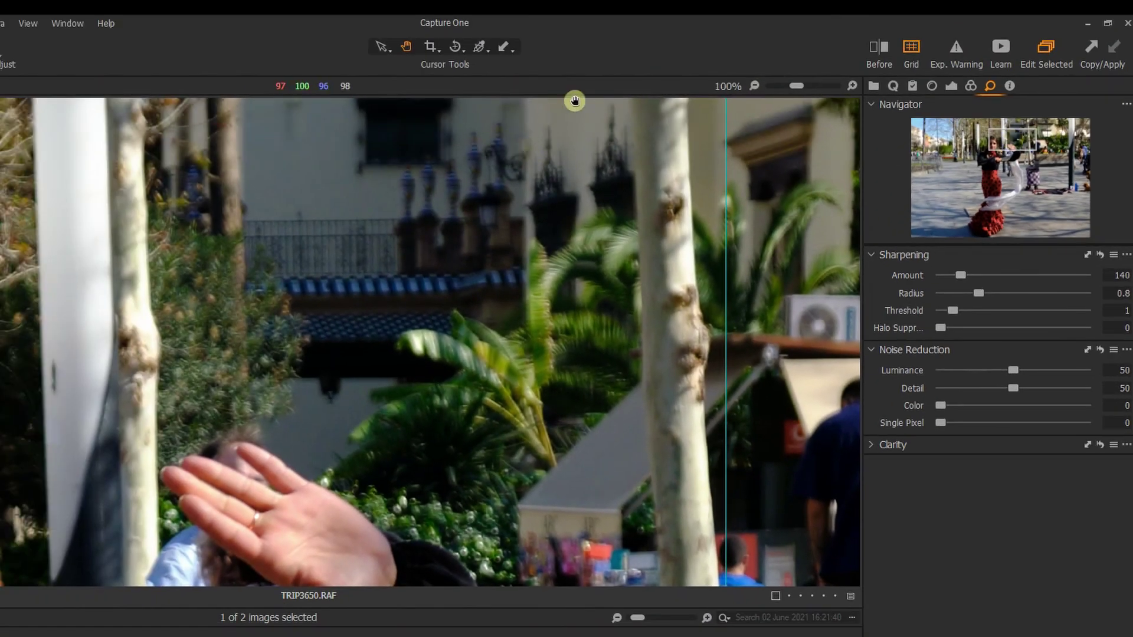
- Set Color noise reduction to 50 while viewing the background plants at 200%, and collapse Noise Reduction
drag(798, 87, 805, 88)
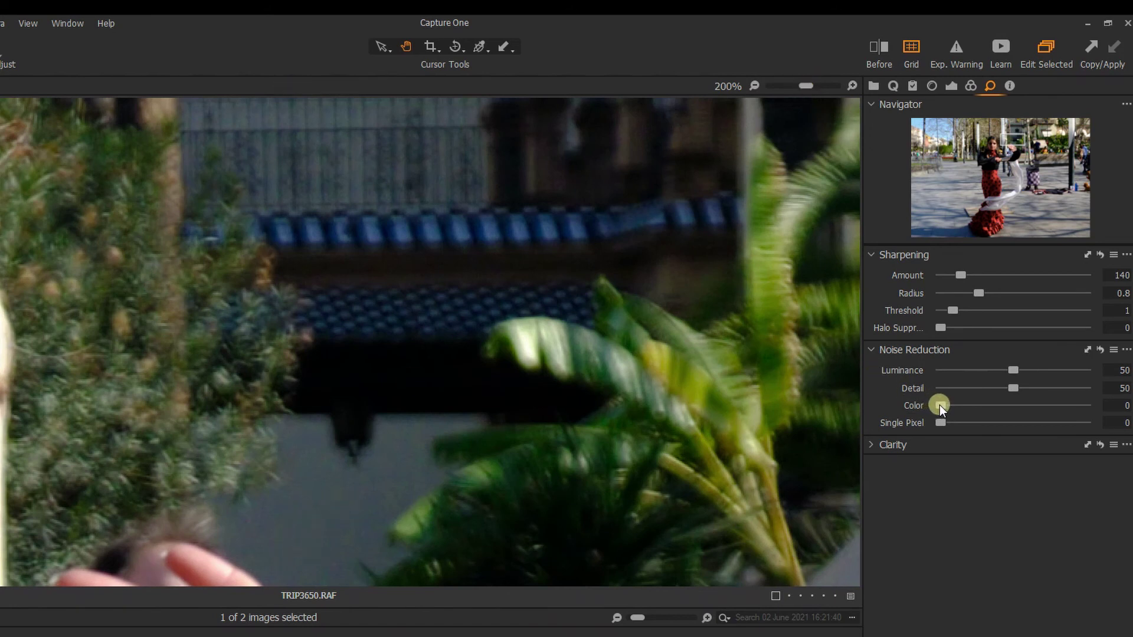
drag(939, 405, 1012, 408)
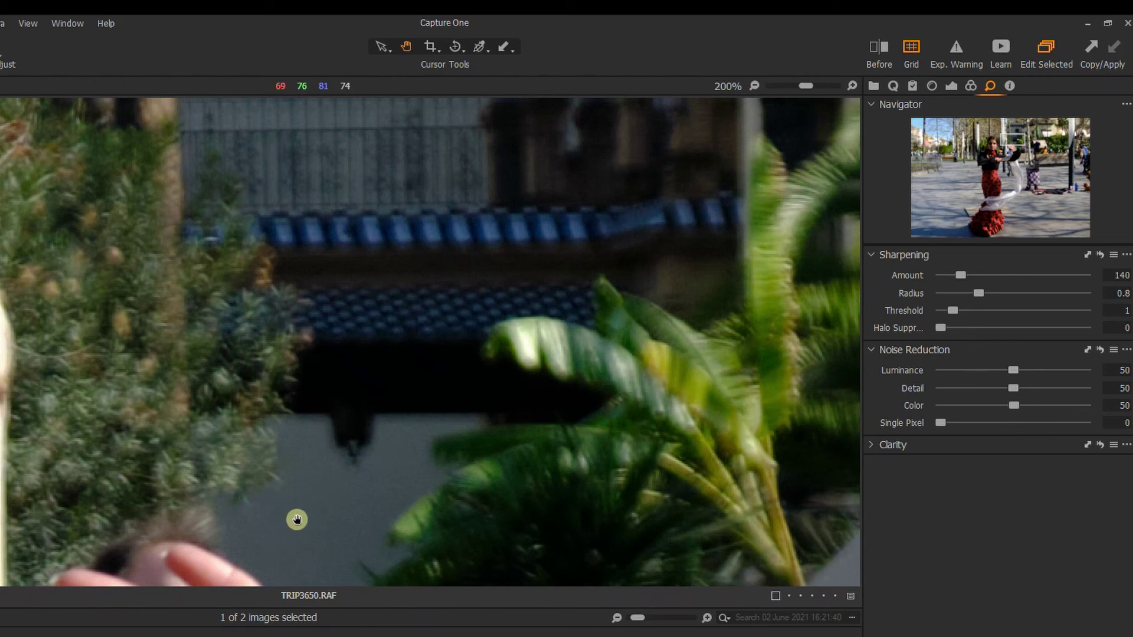
click(872, 350)
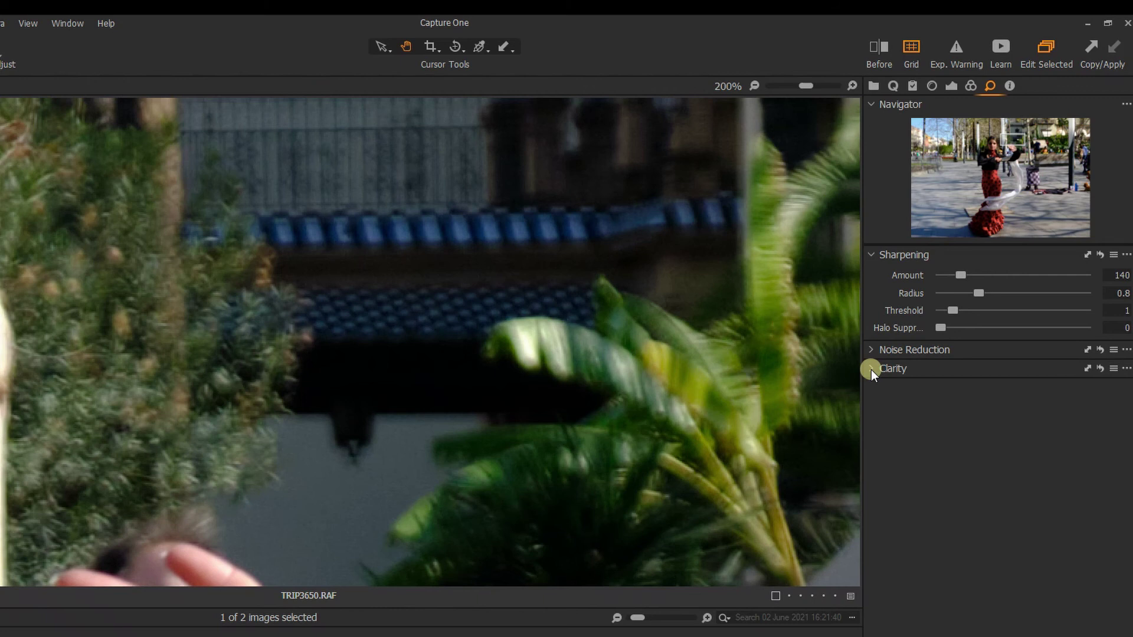
- Try Clarity at 100 with the Natural method on the dancer's face at 200%, and reset and collapse Clarity
click(871, 370)
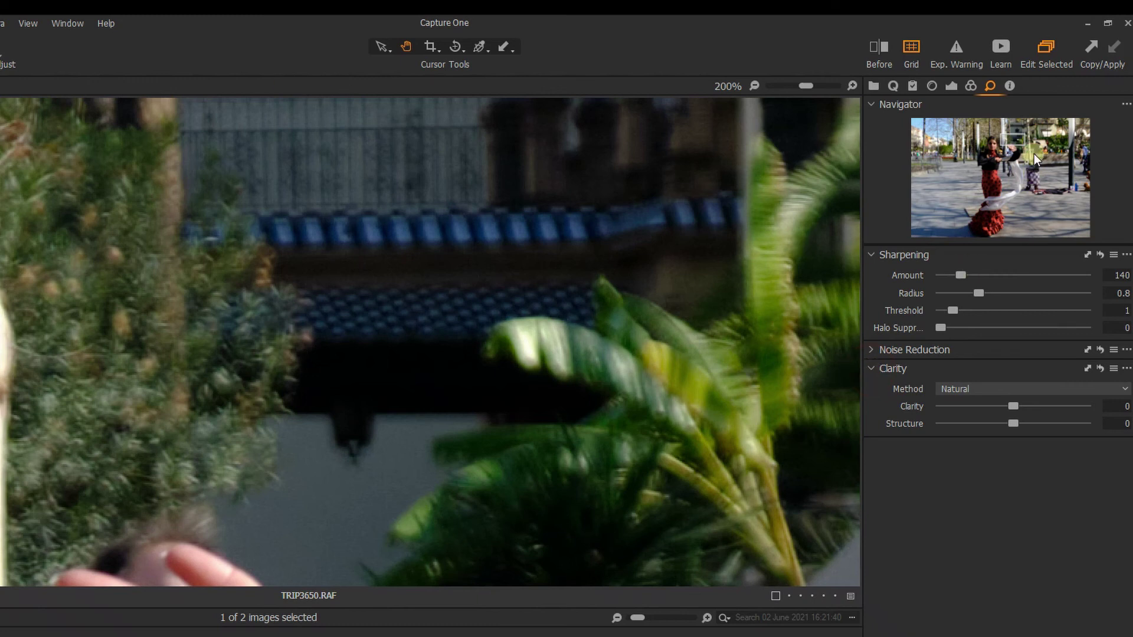
drag(1005, 142, 996, 146)
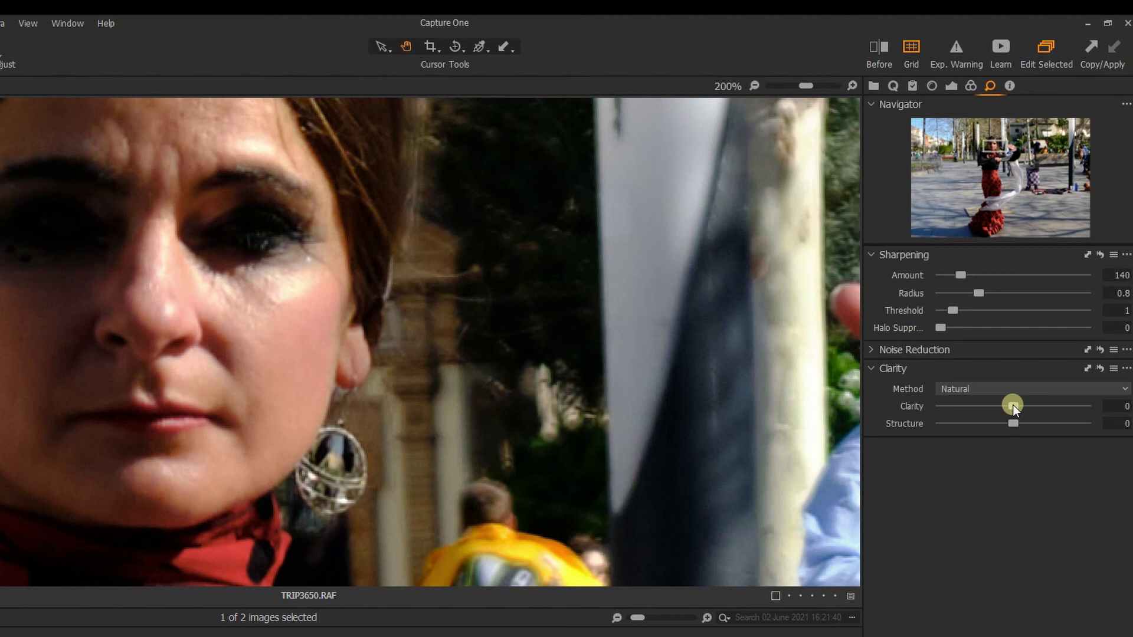
drag(1013, 404, 1089, 405)
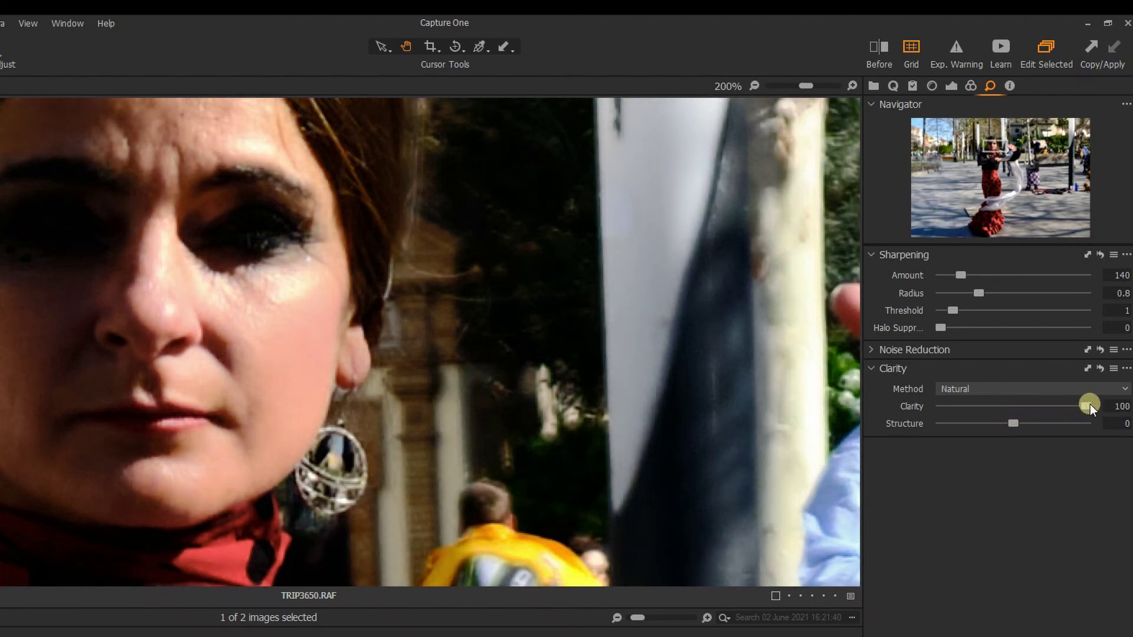
drag(1090, 405, 1010, 407)
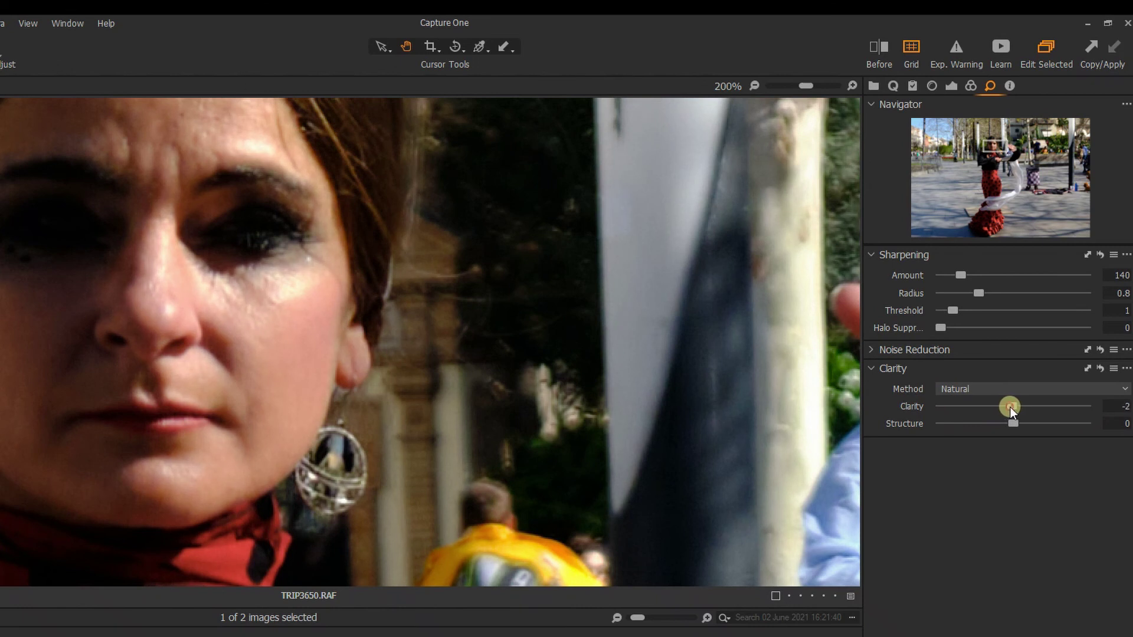
drag(1008, 407, 1012, 407)
mouse_move(1014, 422)
mouse_down()
mouse_move(924, 428)
mouse_move(1130, 414)
mouse_move(995, 427)
mouse_move(1015, 427)
mouse_up()
click(1101, 368)
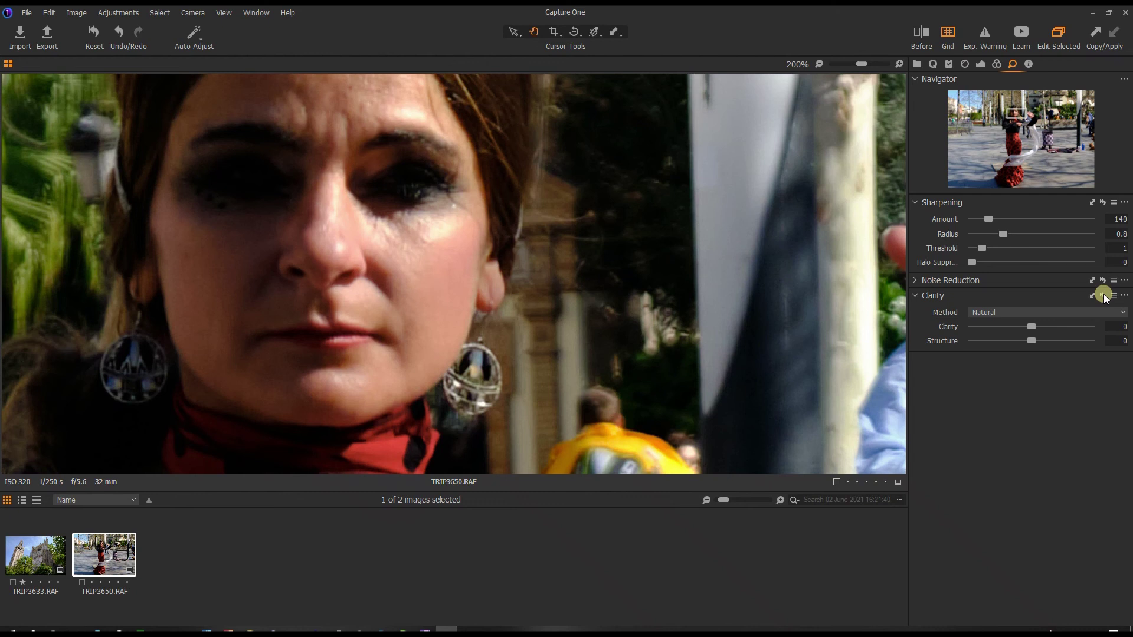
click(917, 296)
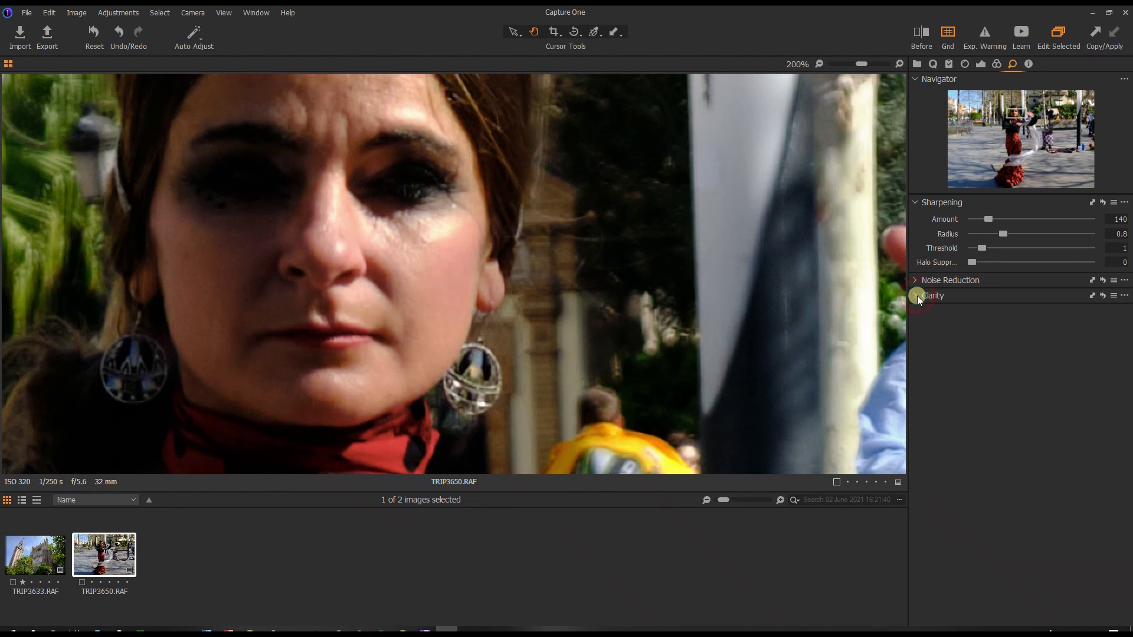
- Collapse Sharpening, switch to the Metadata tools, and examine the photo's Metadata and the Keyword Library
click(916, 204)
click(1028, 63)
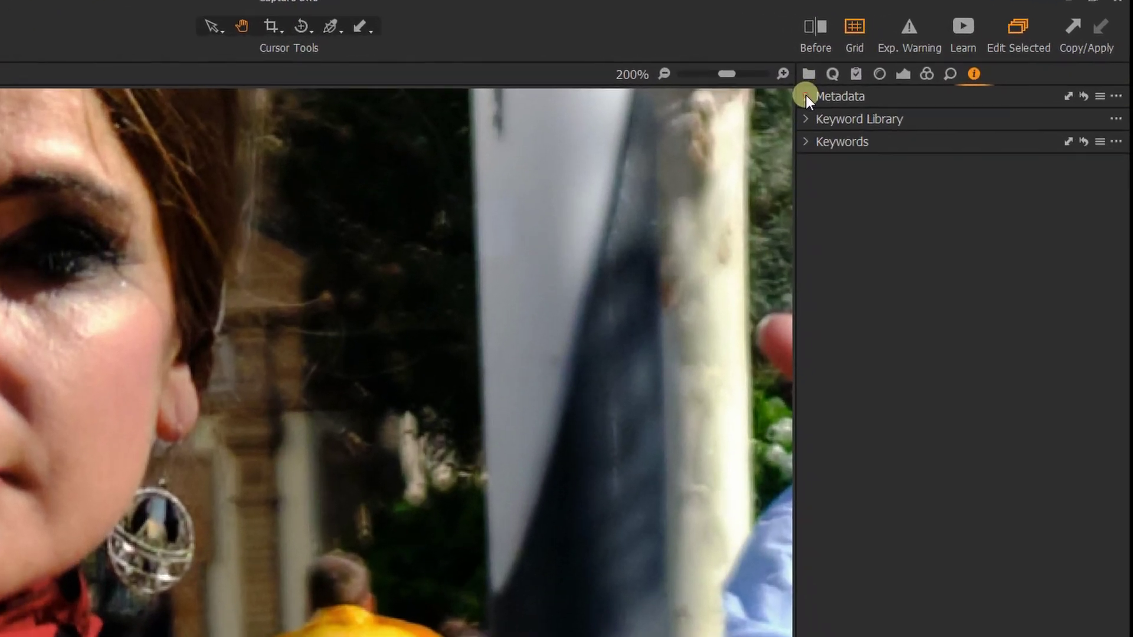
click(806, 96)
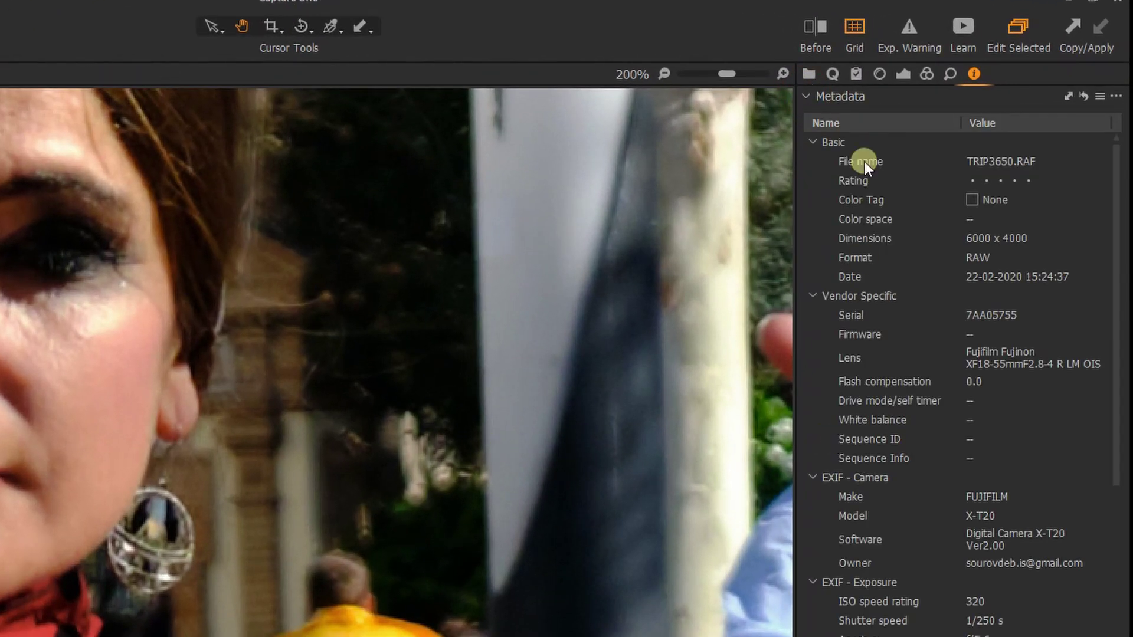
click(807, 96)
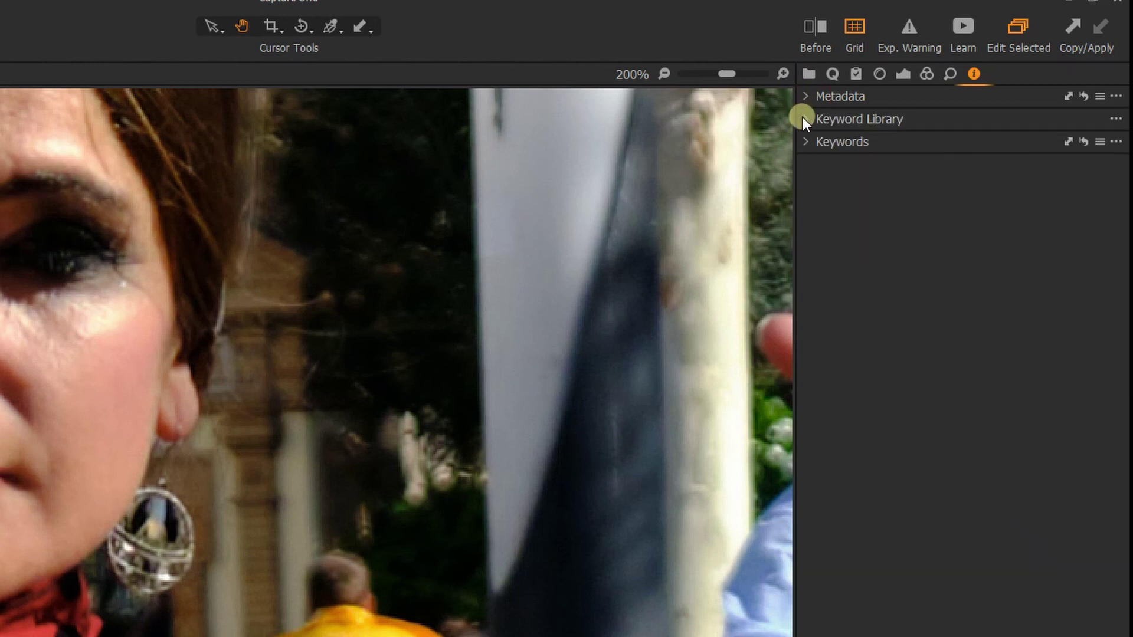
click(805, 119)
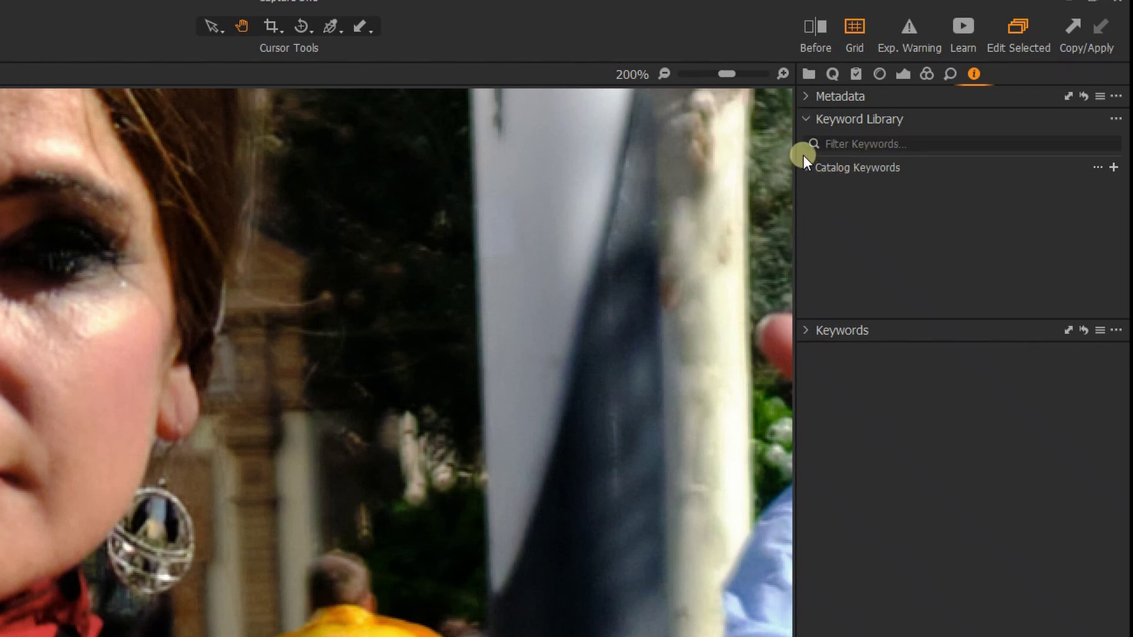
click(806, 119)
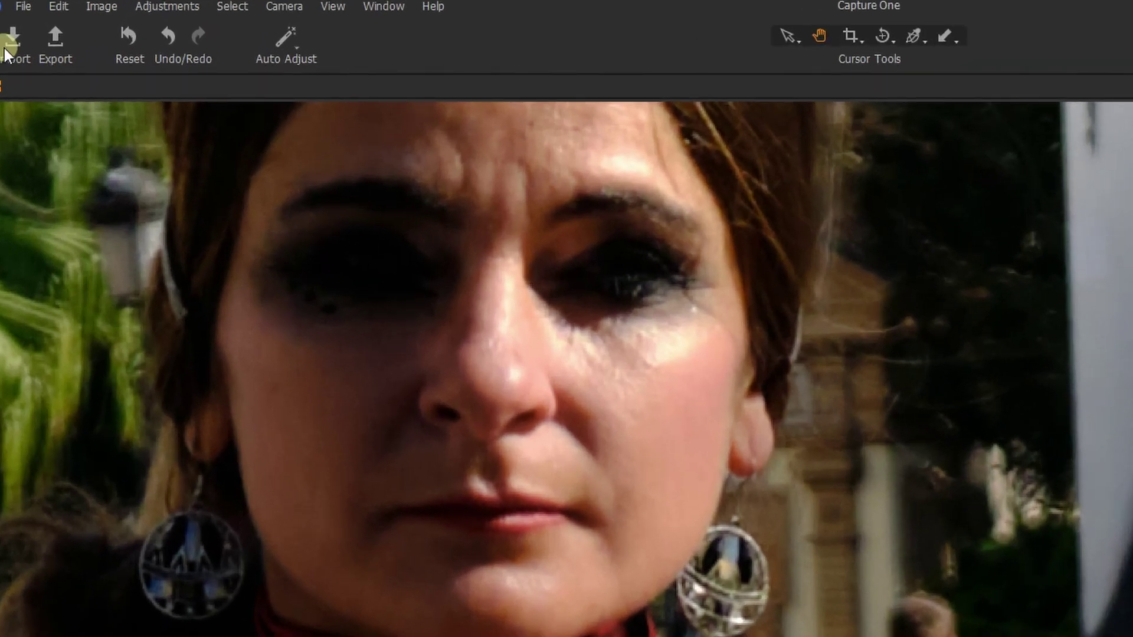
- Open the export settings for the dancer photo and examine the available file formats and TIFF compression options
click(48, 44)
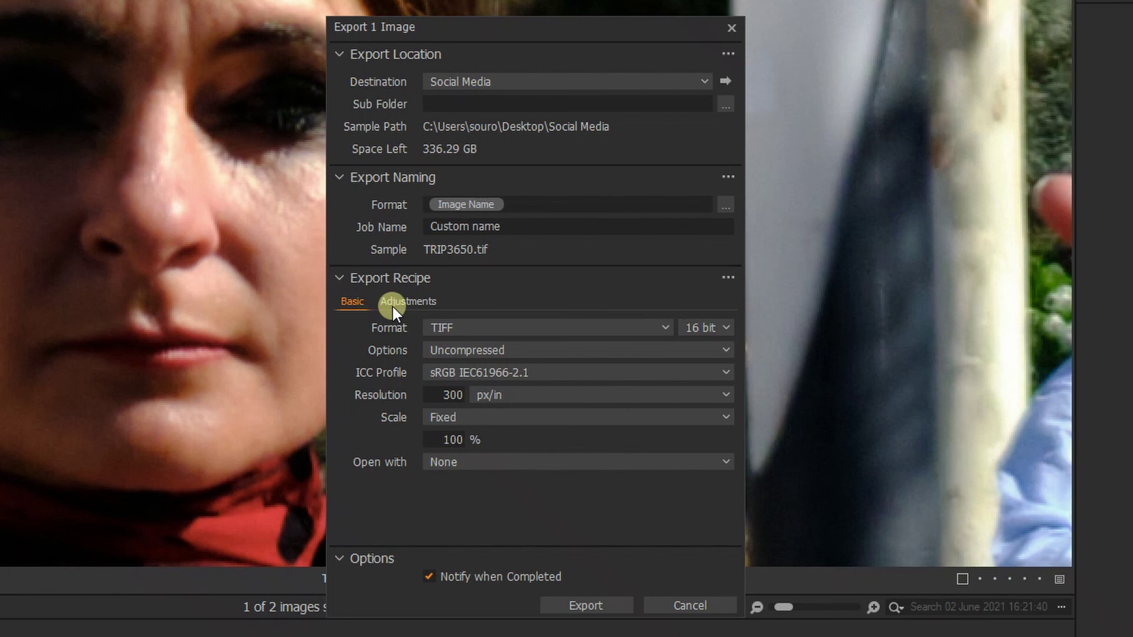
click(483, 330)
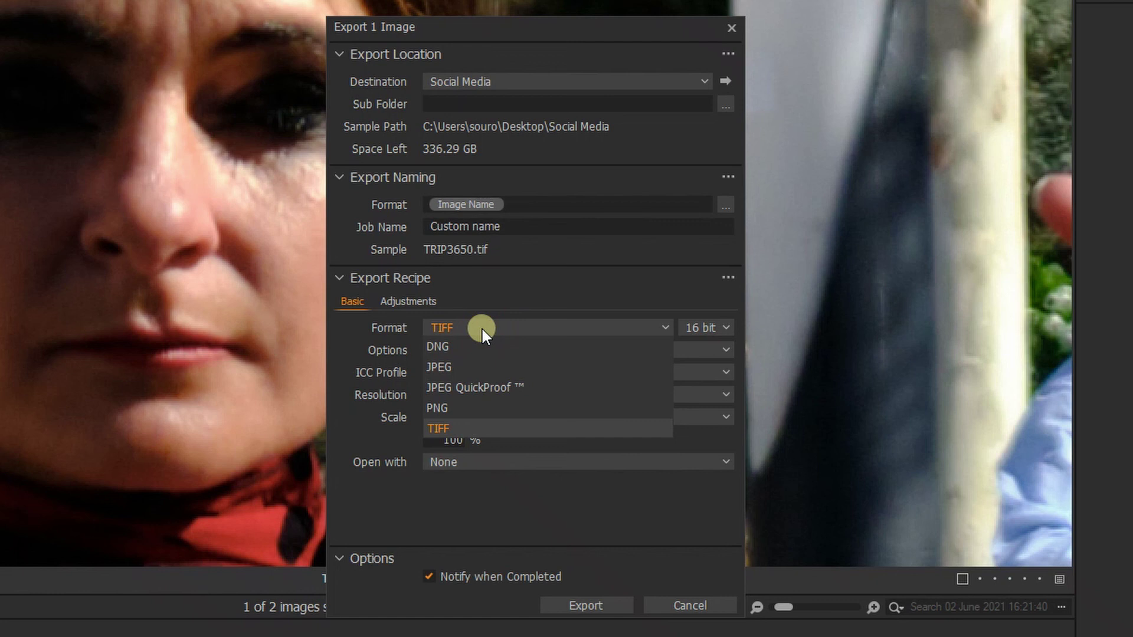
click(483, 330)
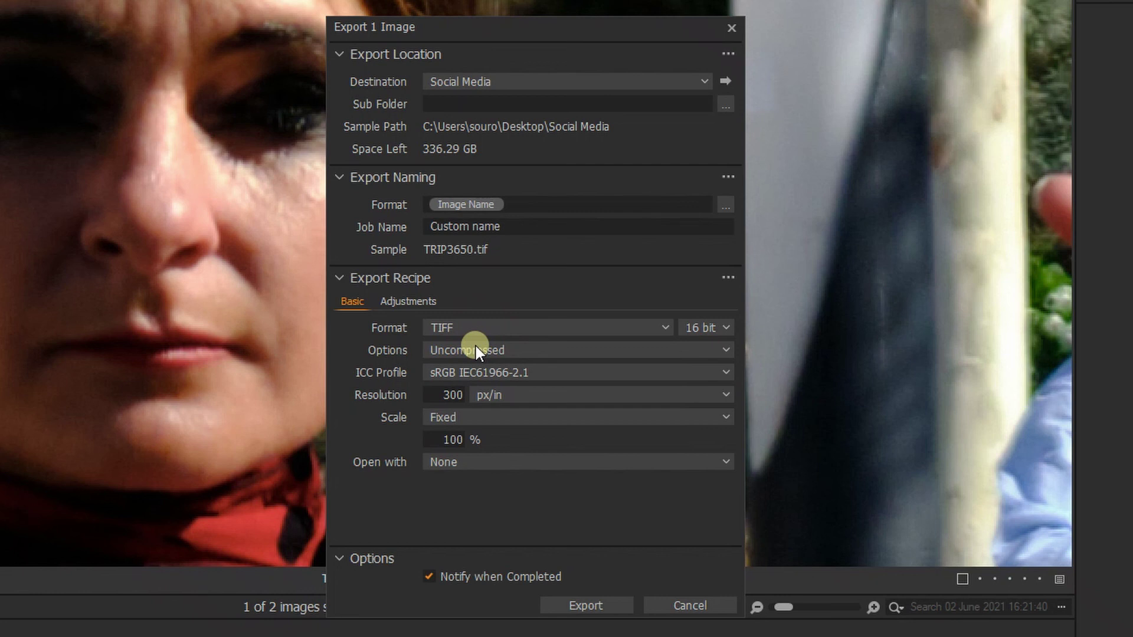
click(475, 349)
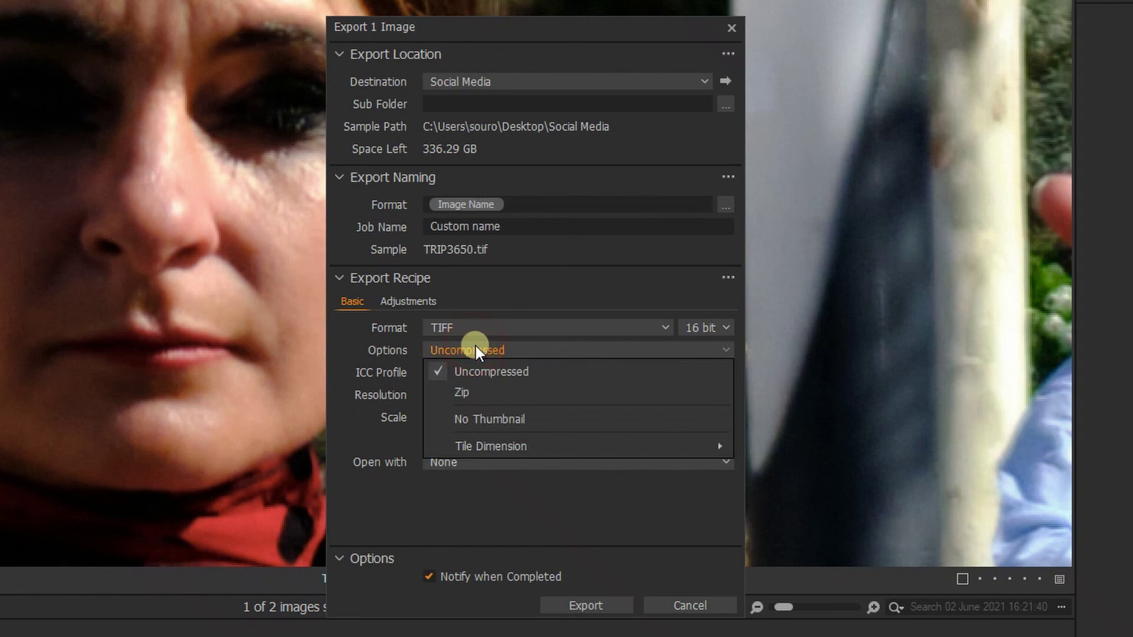
click(475, 348)
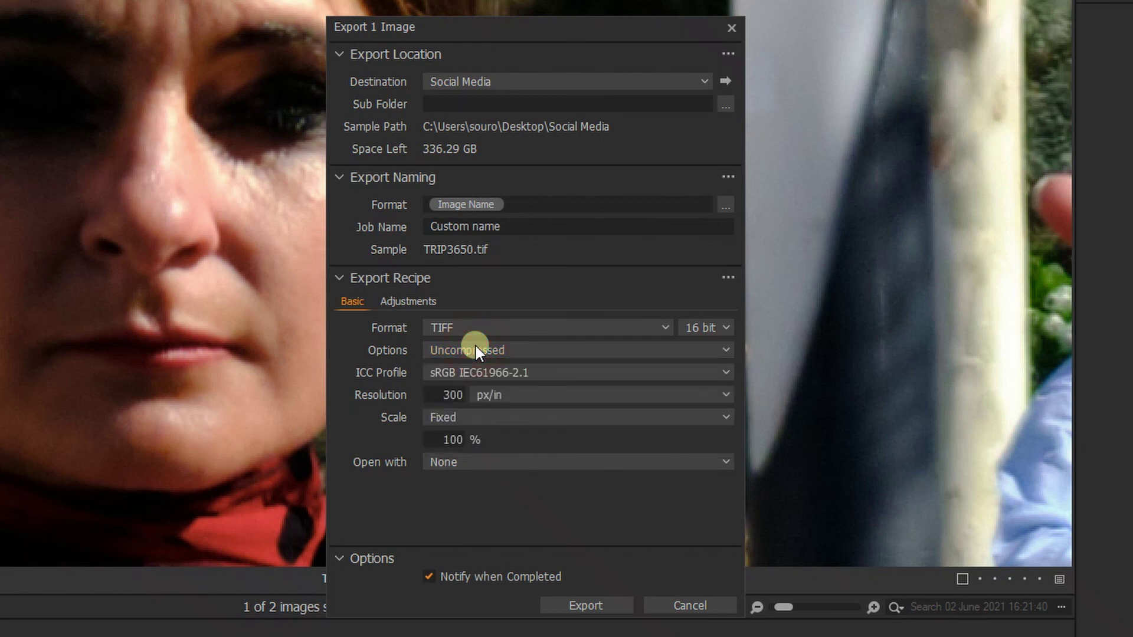
- Examine the export ICC profiles, try ProPhoto RGB, and set the profile back to sRGB IEC61966-2.1
click(453, 370)
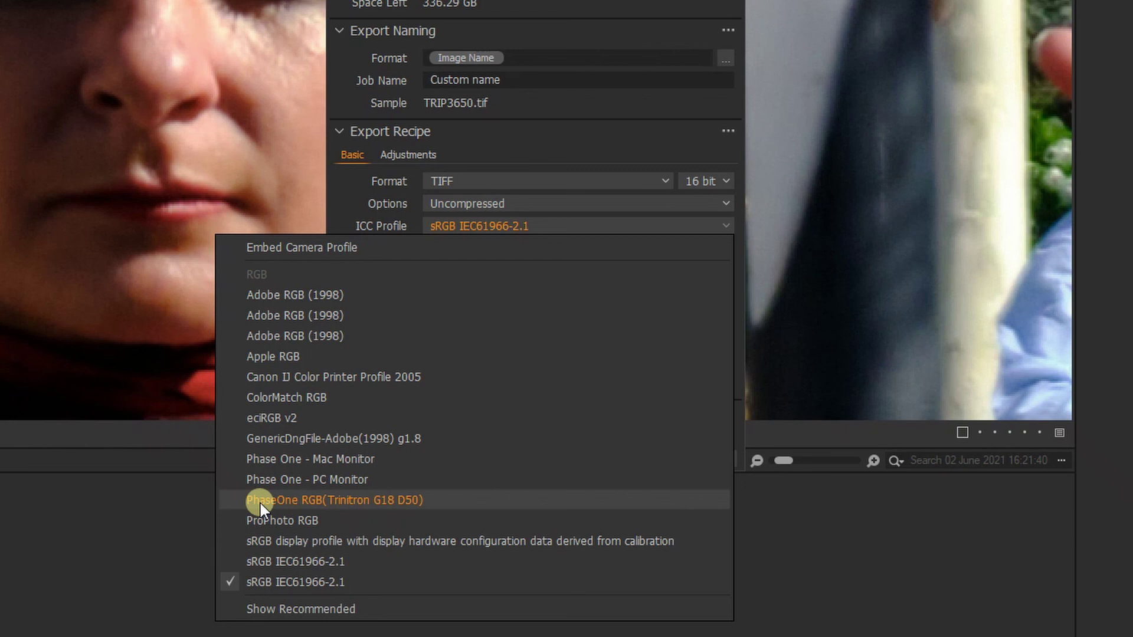
click(73, 449)
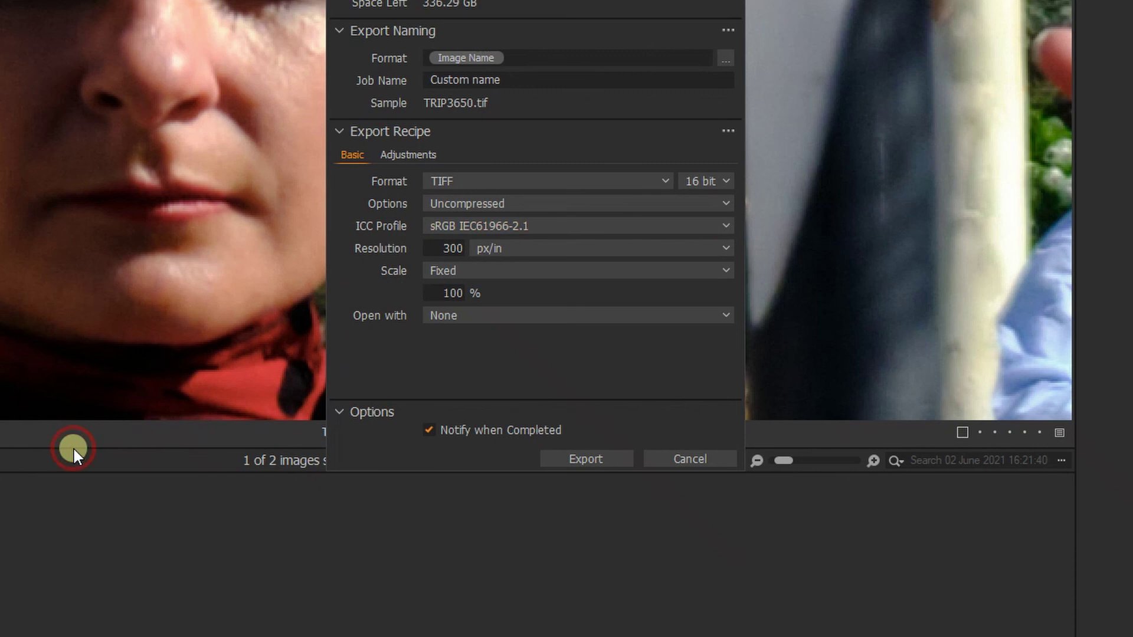
click(504, 226)
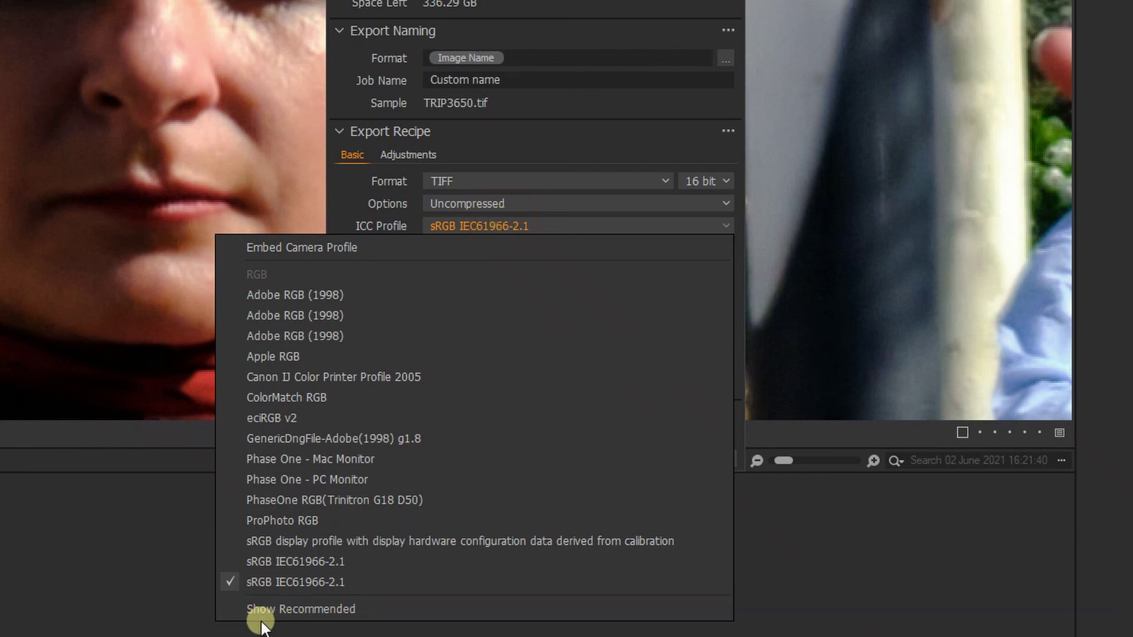
click(249, 522)
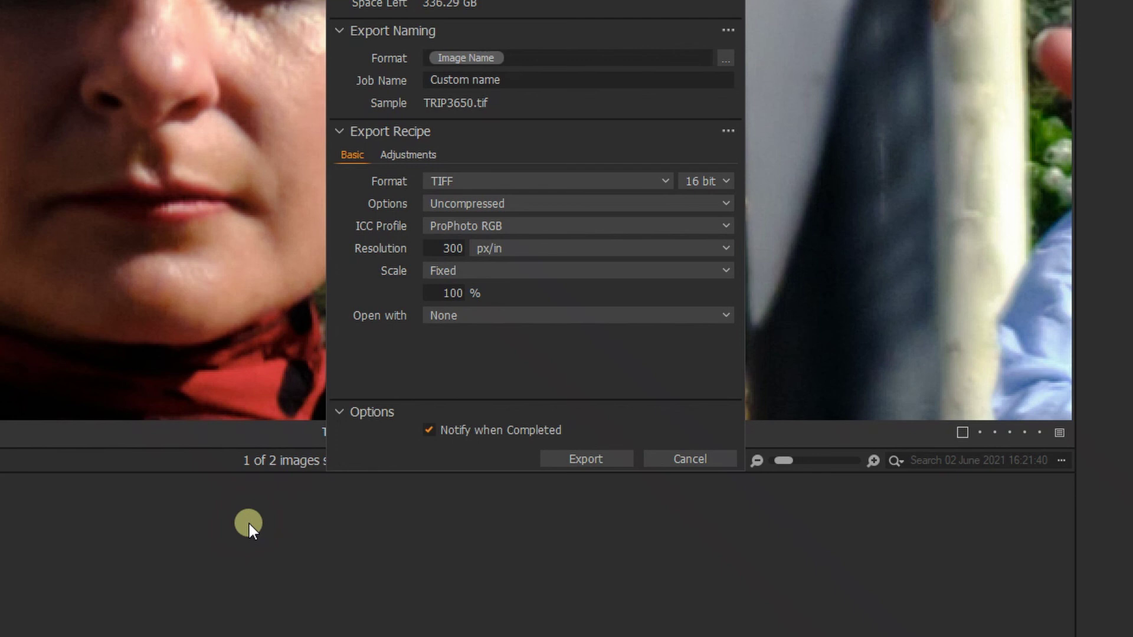
click(466, 225)
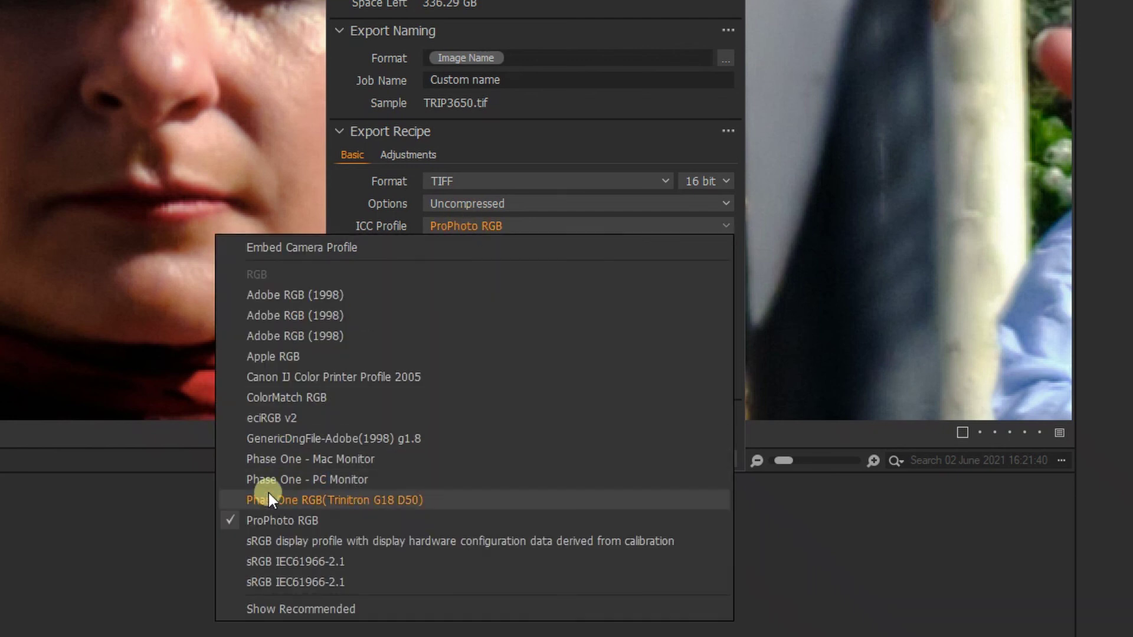
click(267, 561)
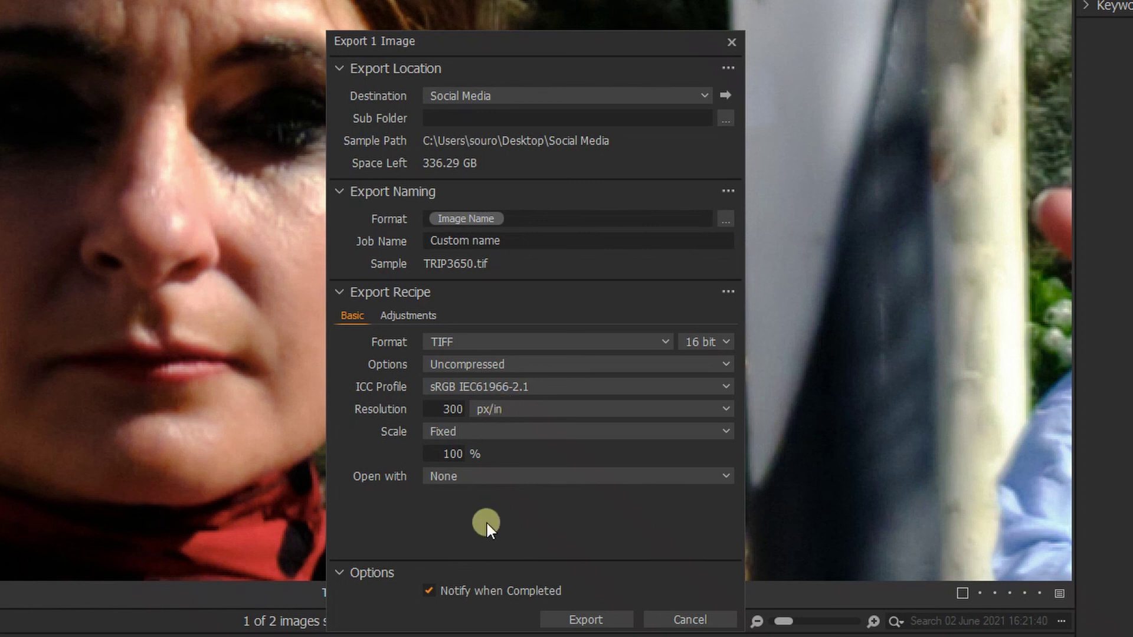
- Examine the export's Open with applications and output sharpening choices, and cancel the export
click(463, 473)
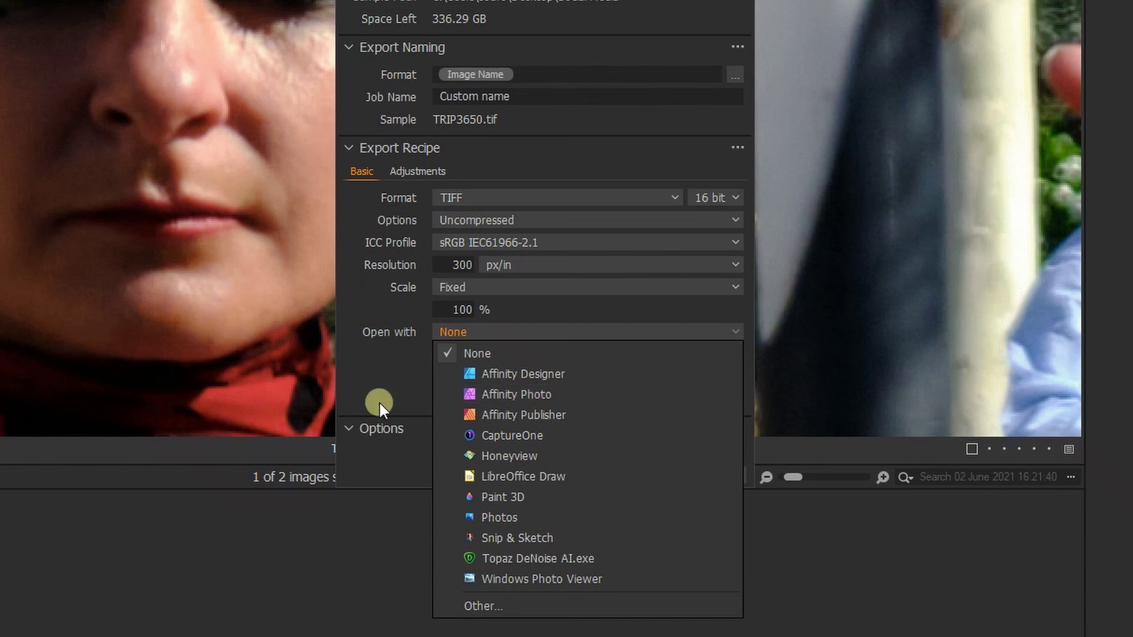
click(361, 374)
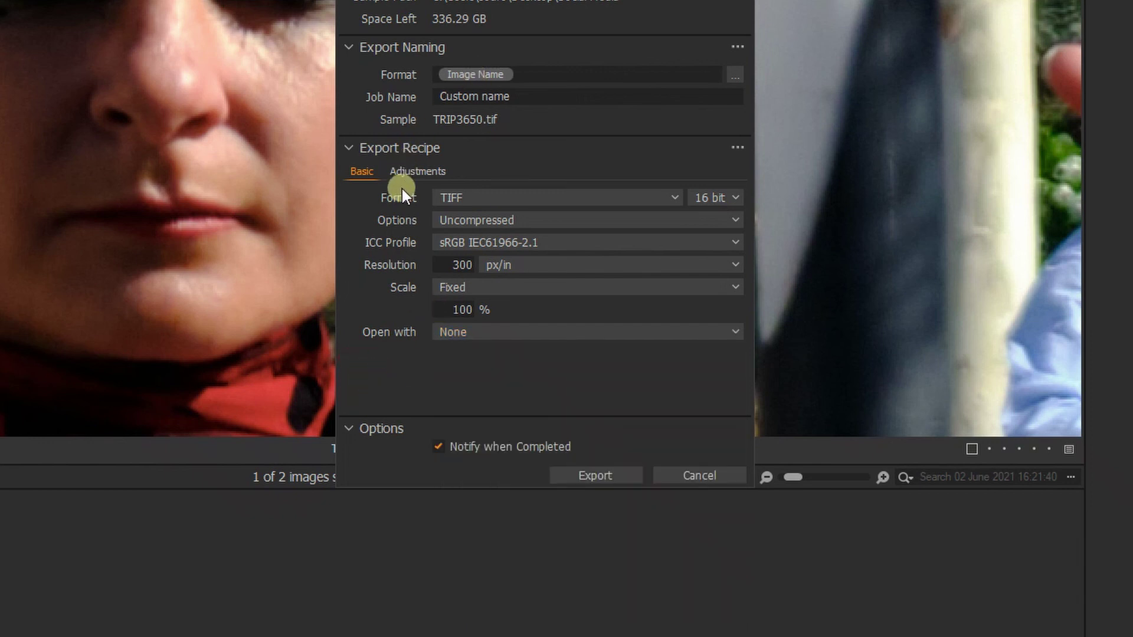
click(401, 170)
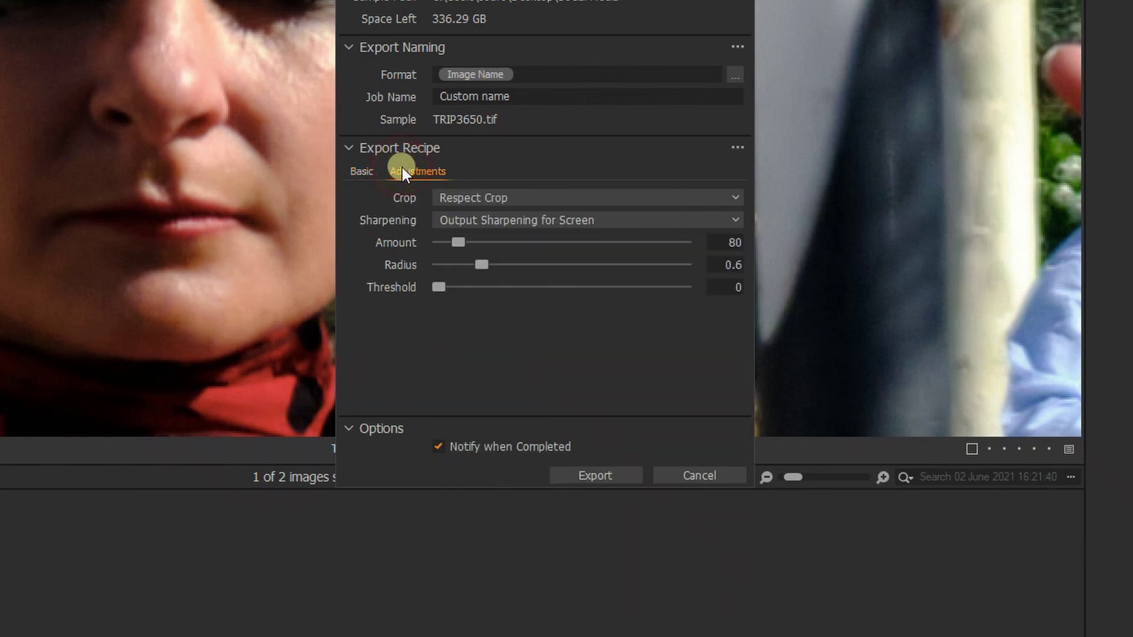
click(495, 220)
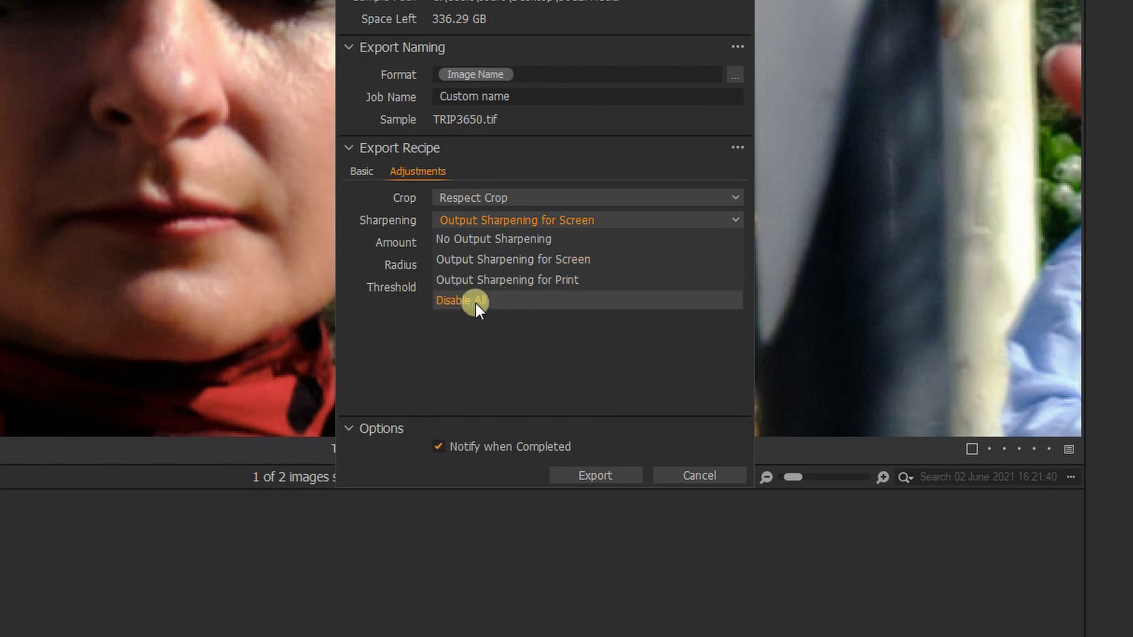
click(450, 346)
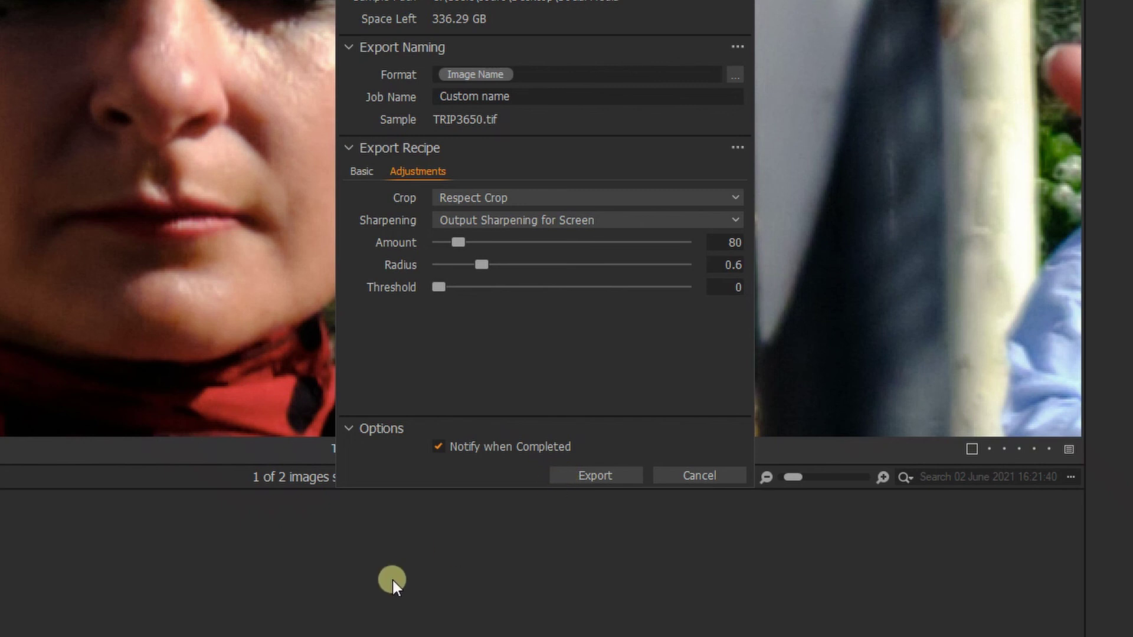
click(693, 475)
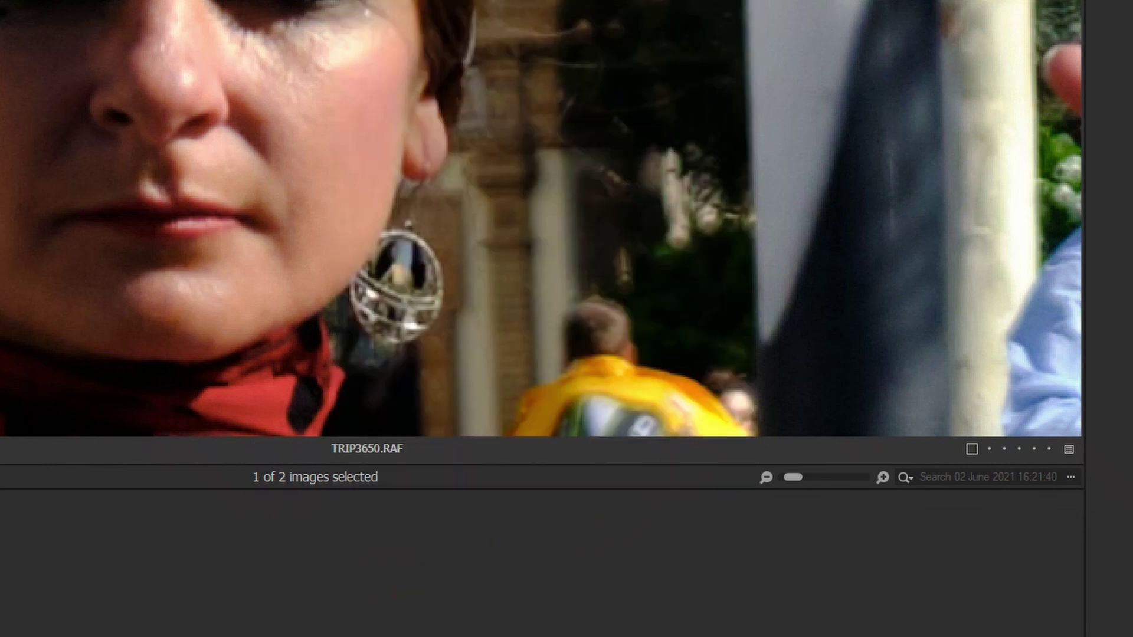
scroll(361, 115, up, 1)
scroll(361, 115, down, 8)
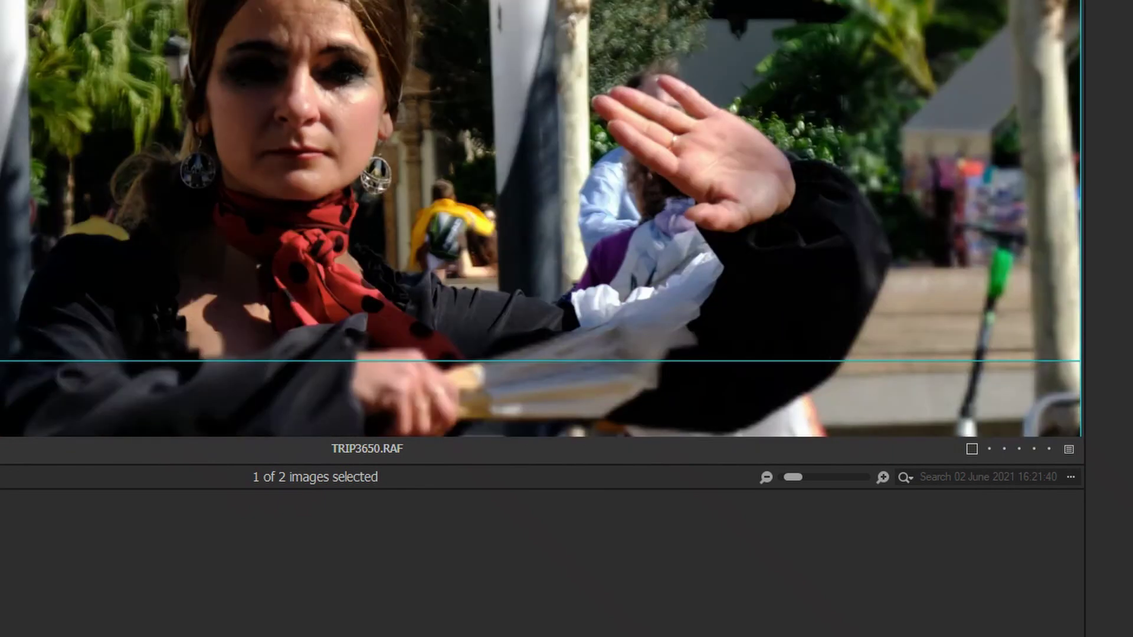